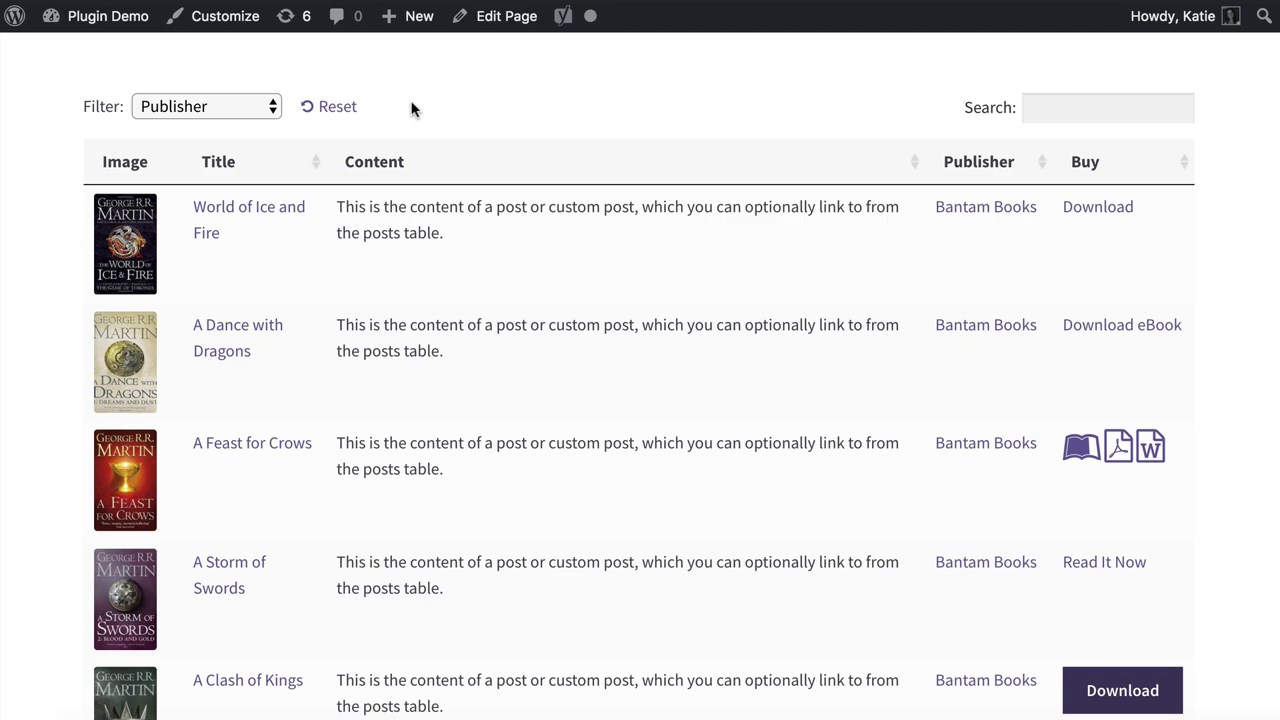
Look through the books table, limit it to books published by Bantam Books, and sort it by publisher
scroll(443, 223, down, 5)
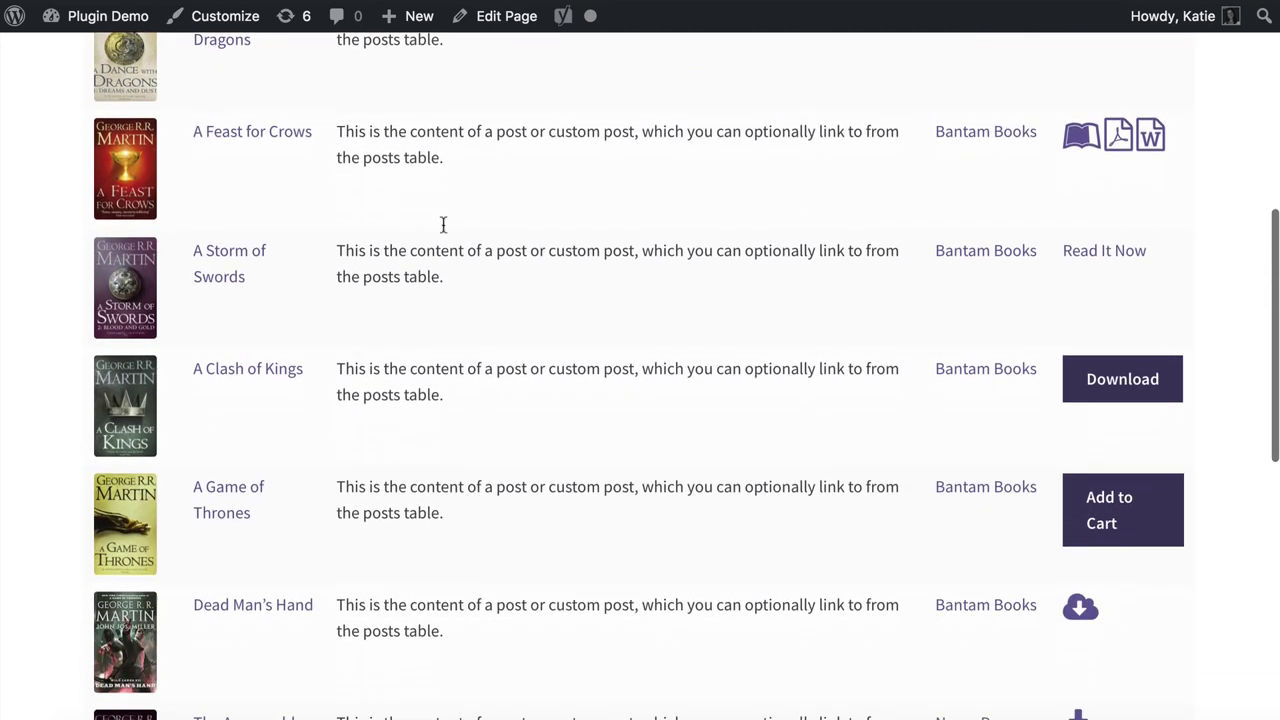
scroll(443, 223, up, 5)
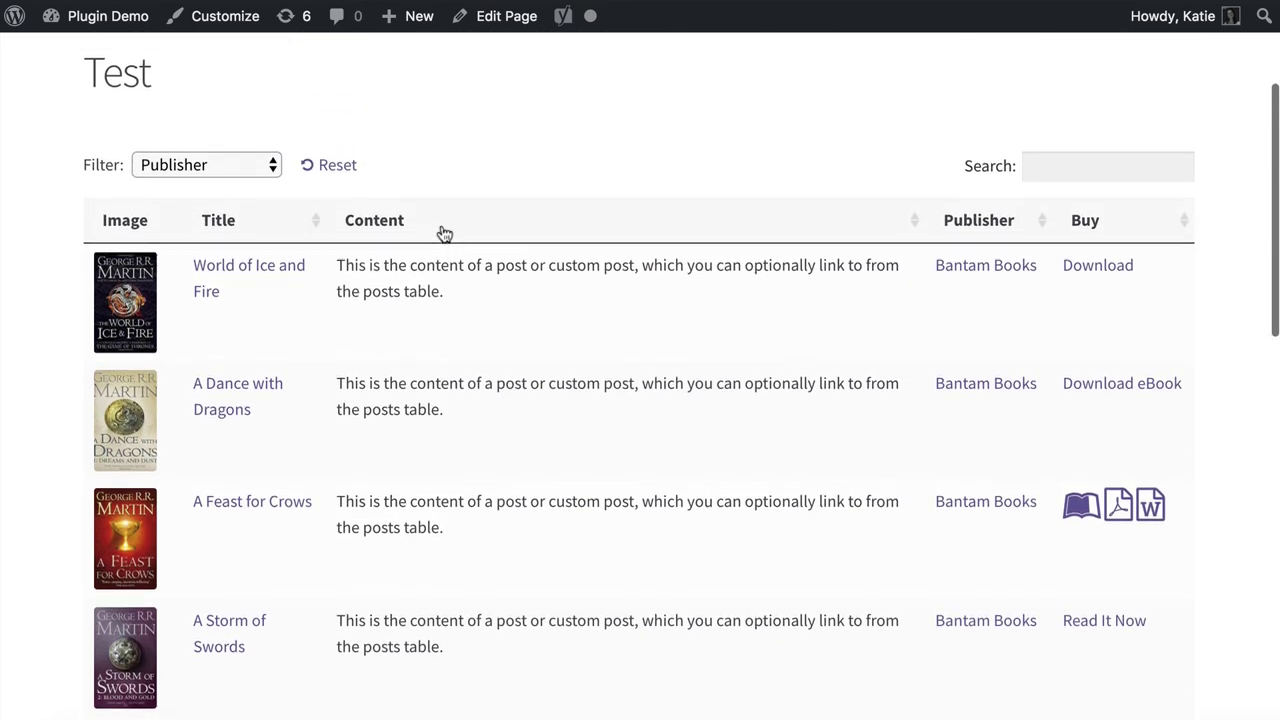
scroll(444, 233, down, 1)
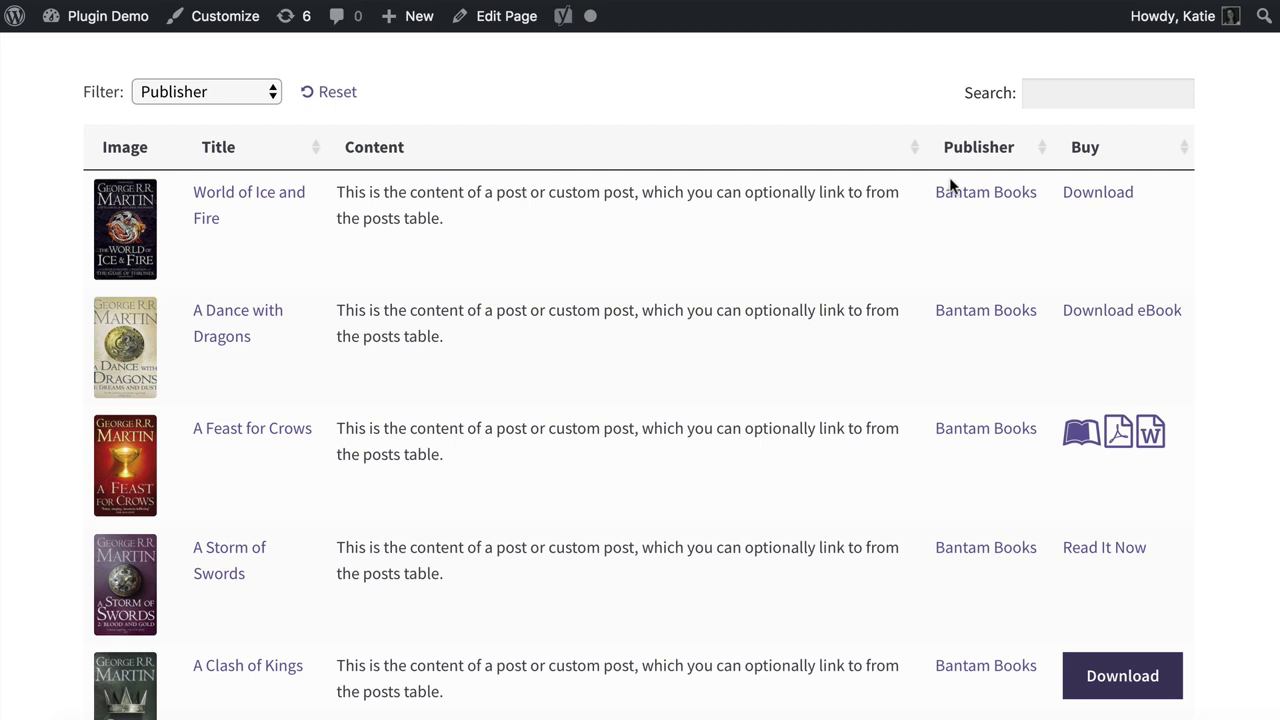
click(976, 195)
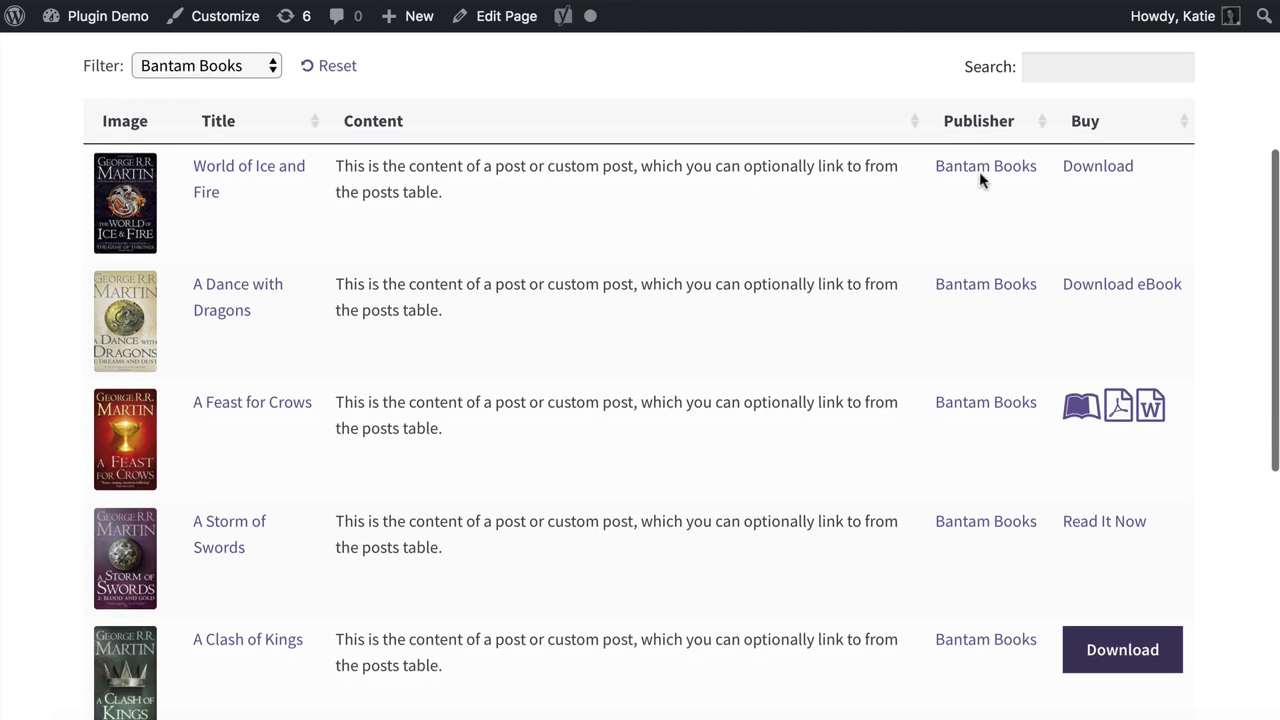
click(977, 122)
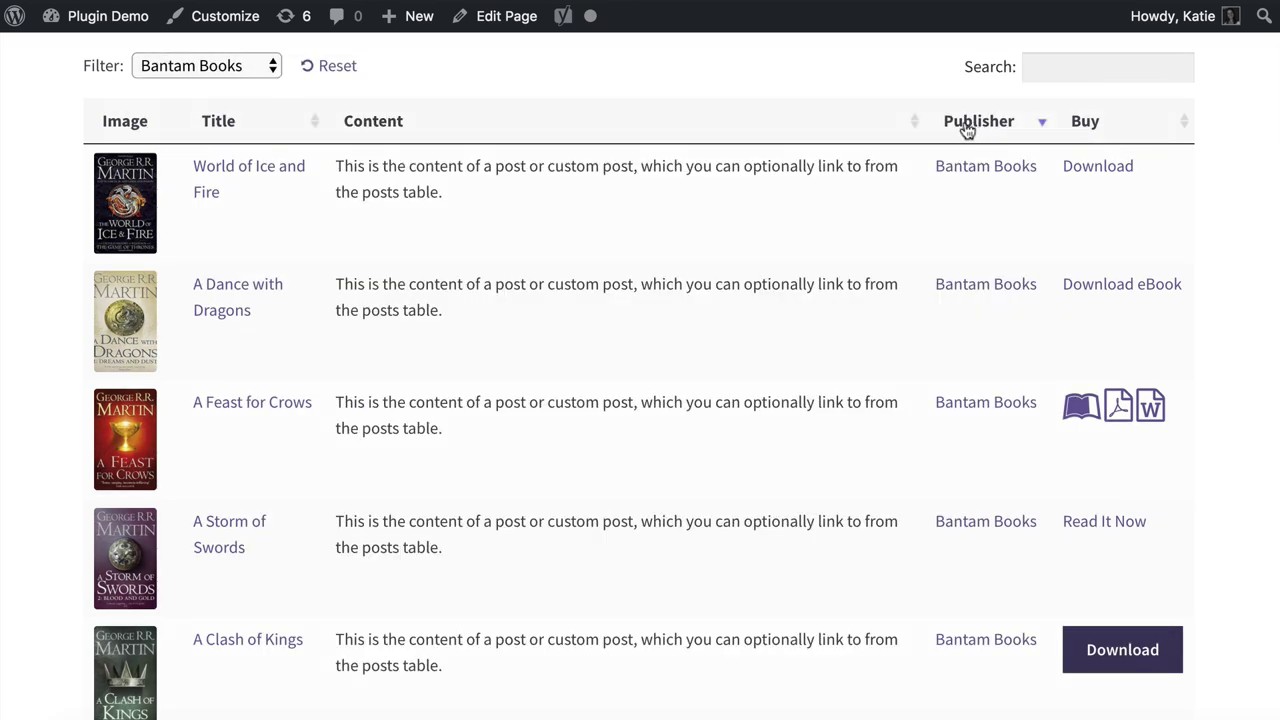
Filter the books table by the publisher Simon & Schuster and reset the filter
scroll(657, 180, up, 2)
scroll(657, 186, down, 1)
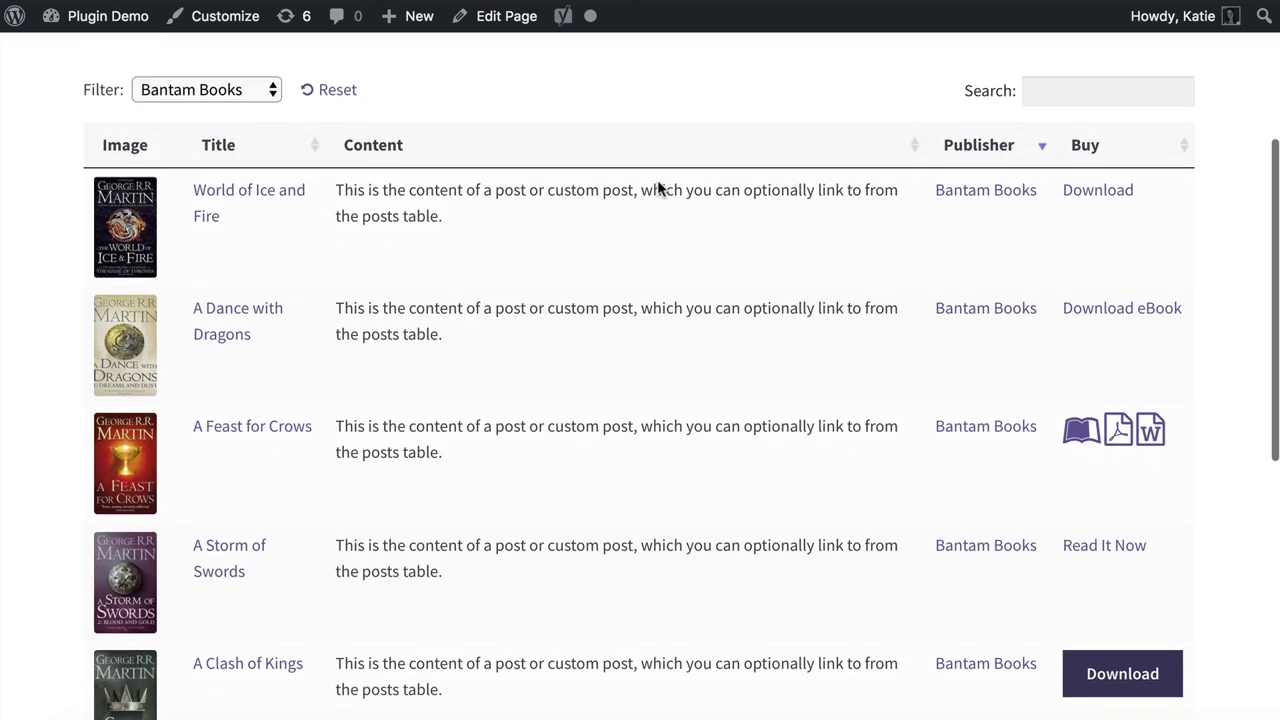
click(254, 90)
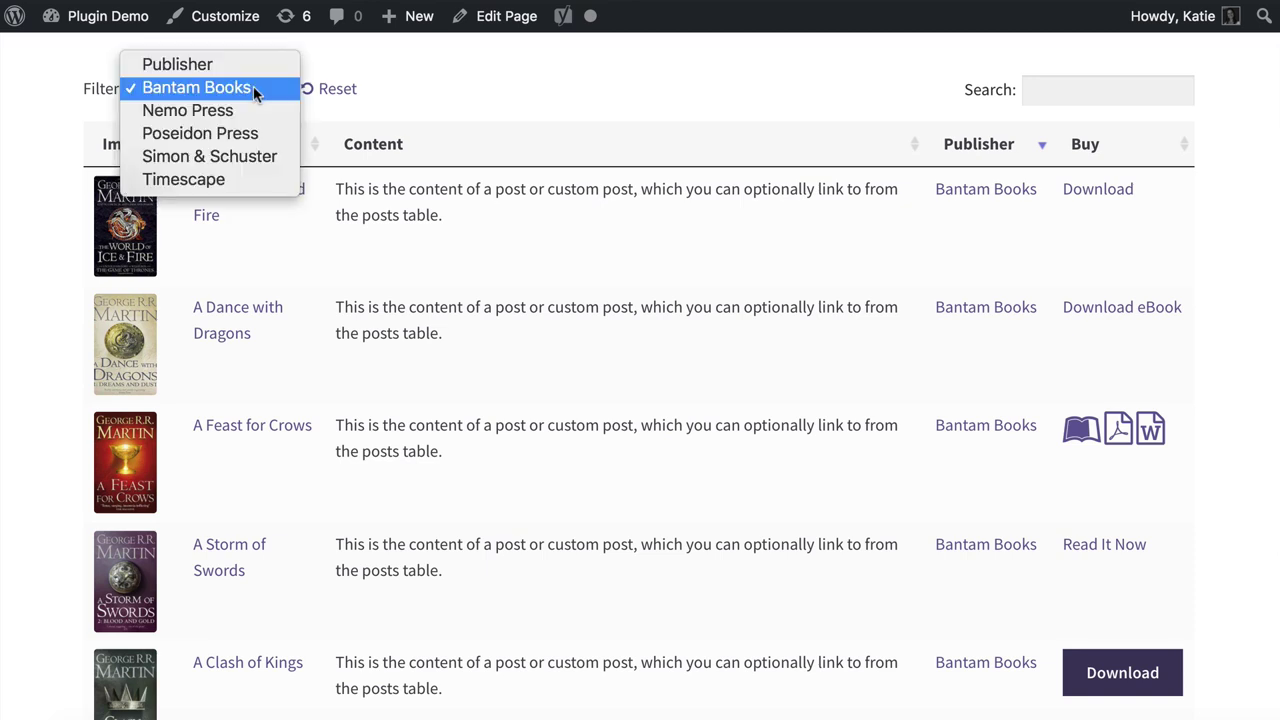
click(228, 168)
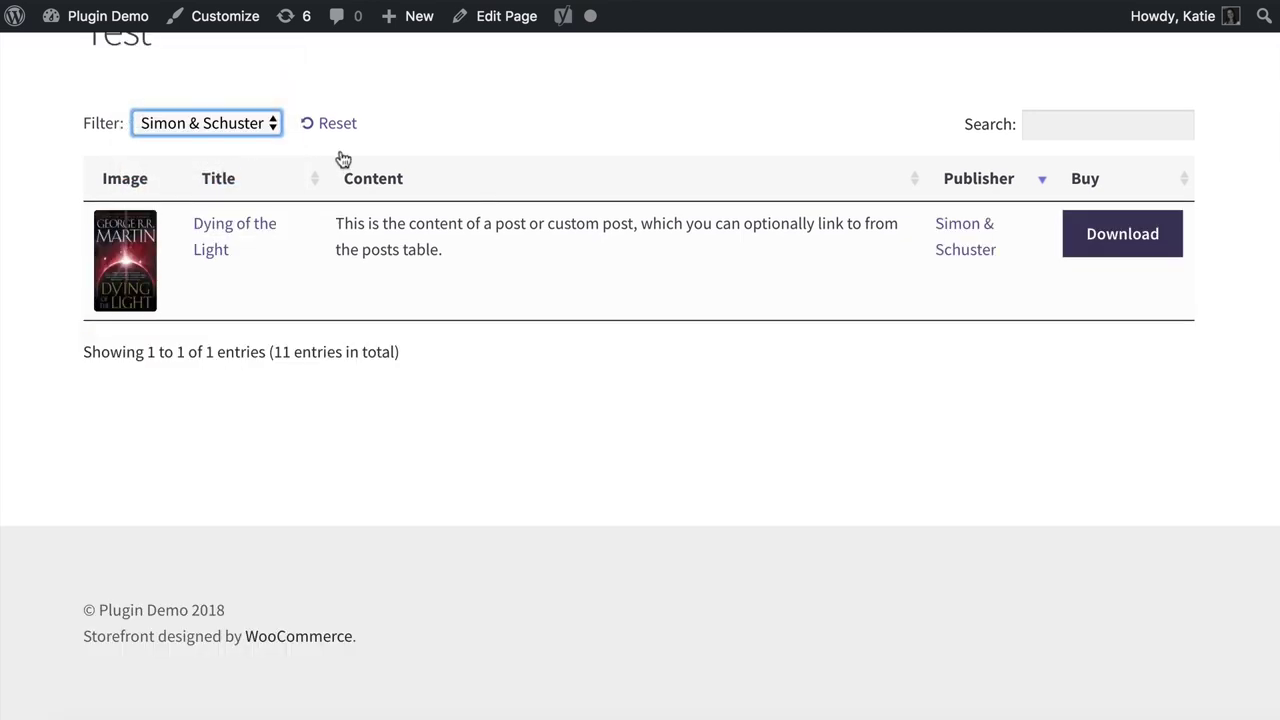
click(333, 89)
click(508, 106)
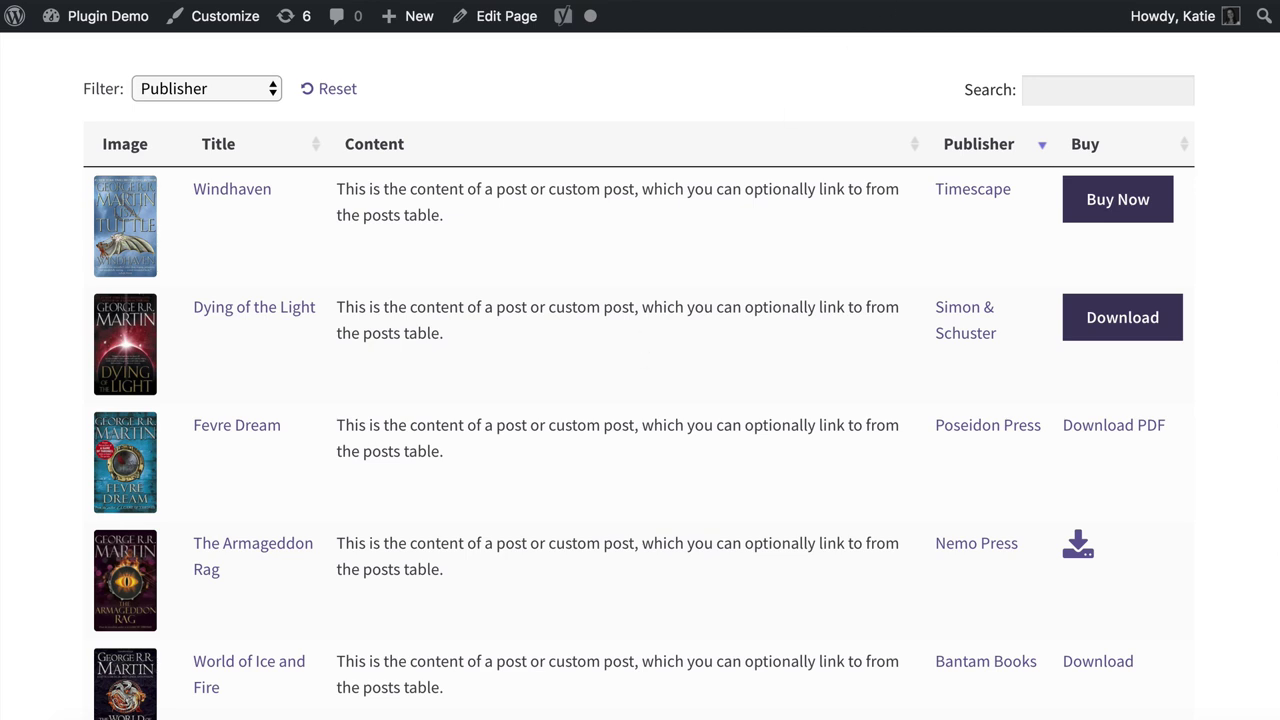
Open the list of all books in the WordPress admin dashboard
mouse_move(128, 26)
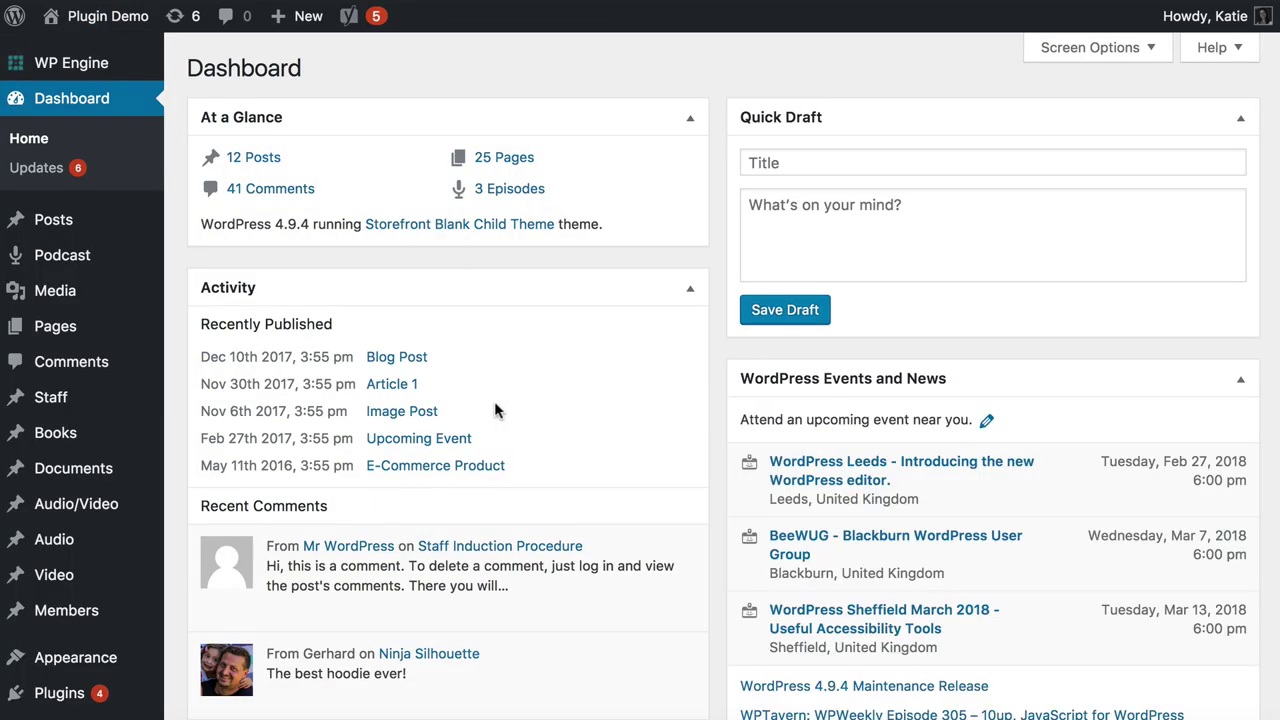
mouse_move(64, 430)
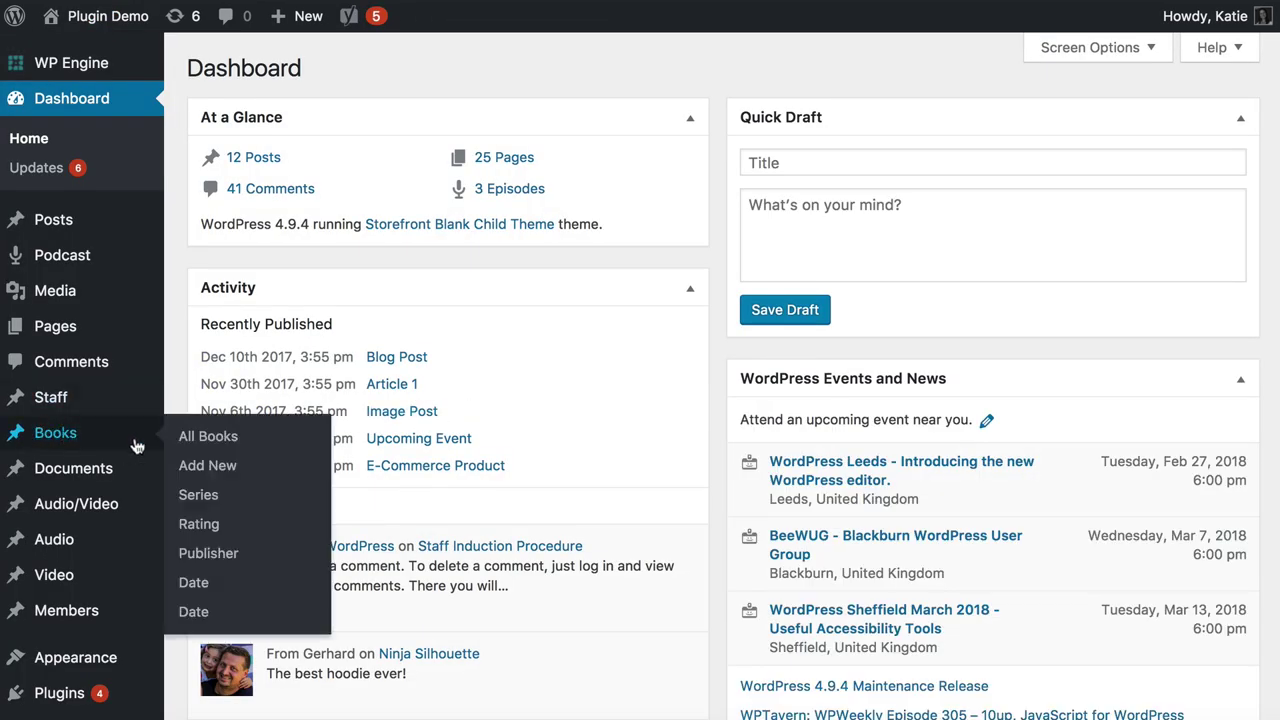
click(63, 436)
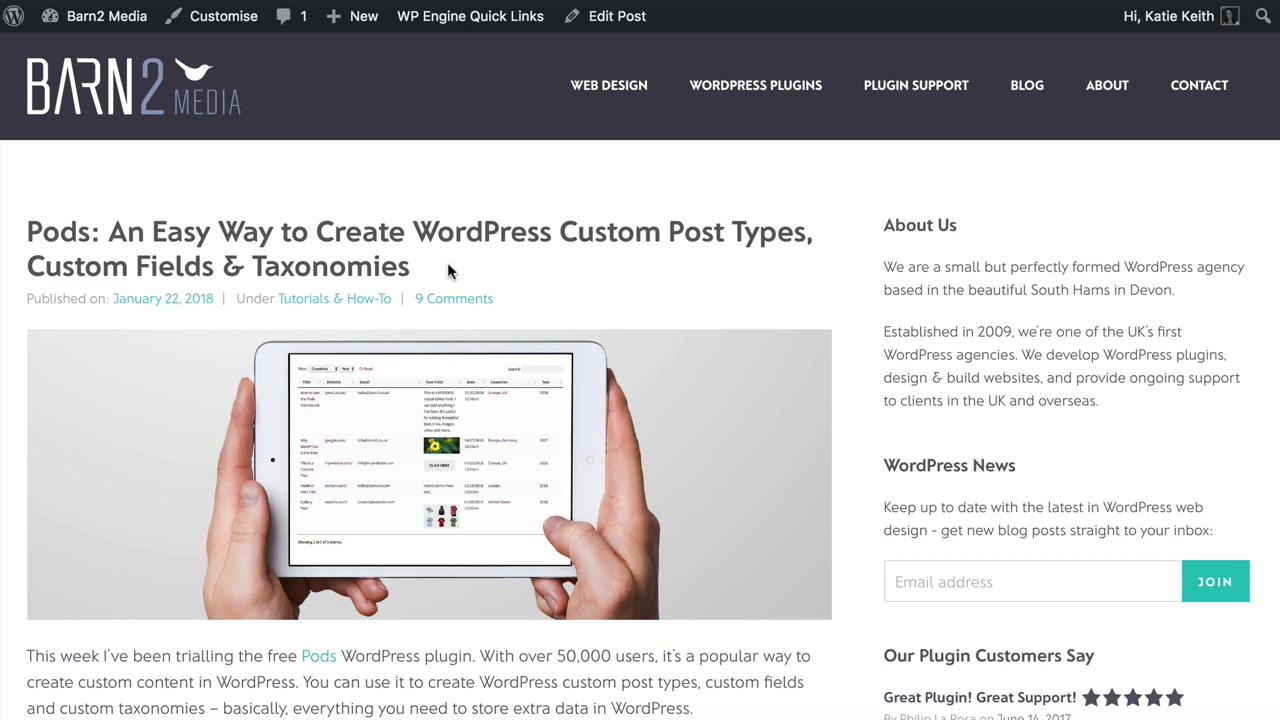
scroll(640, 331, down, 10)
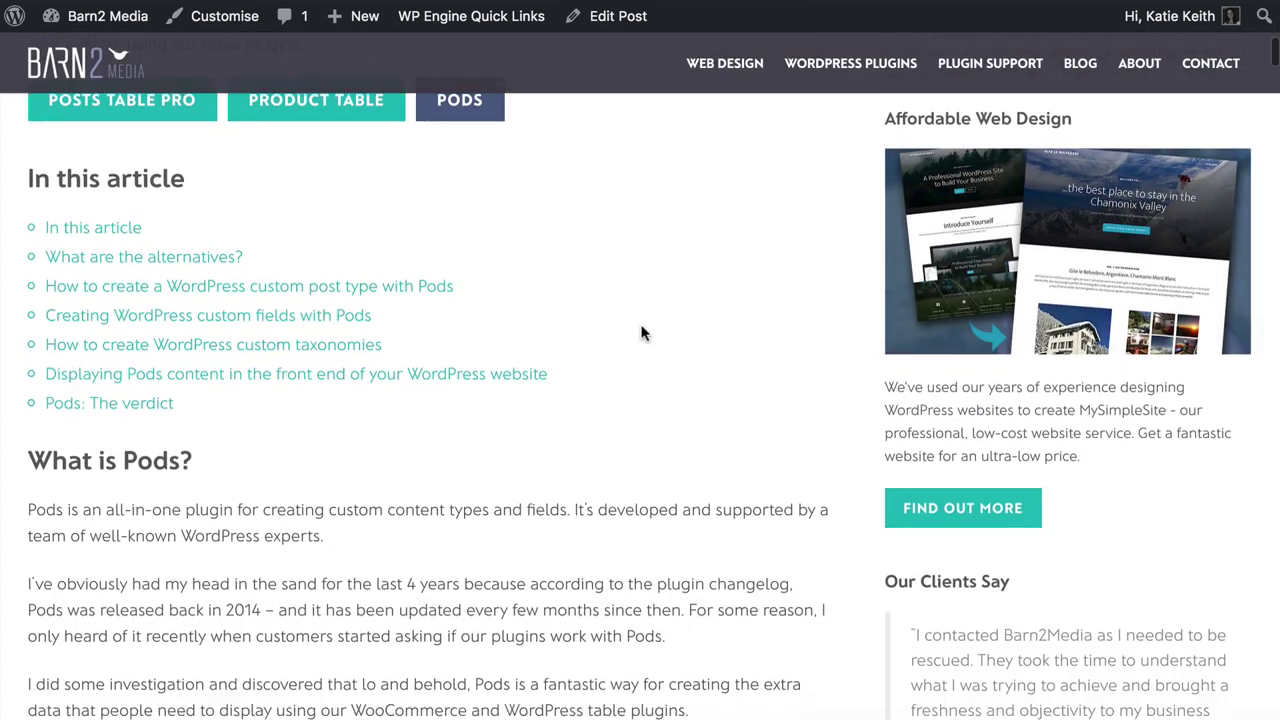
scroll(306, 463, down, 5)
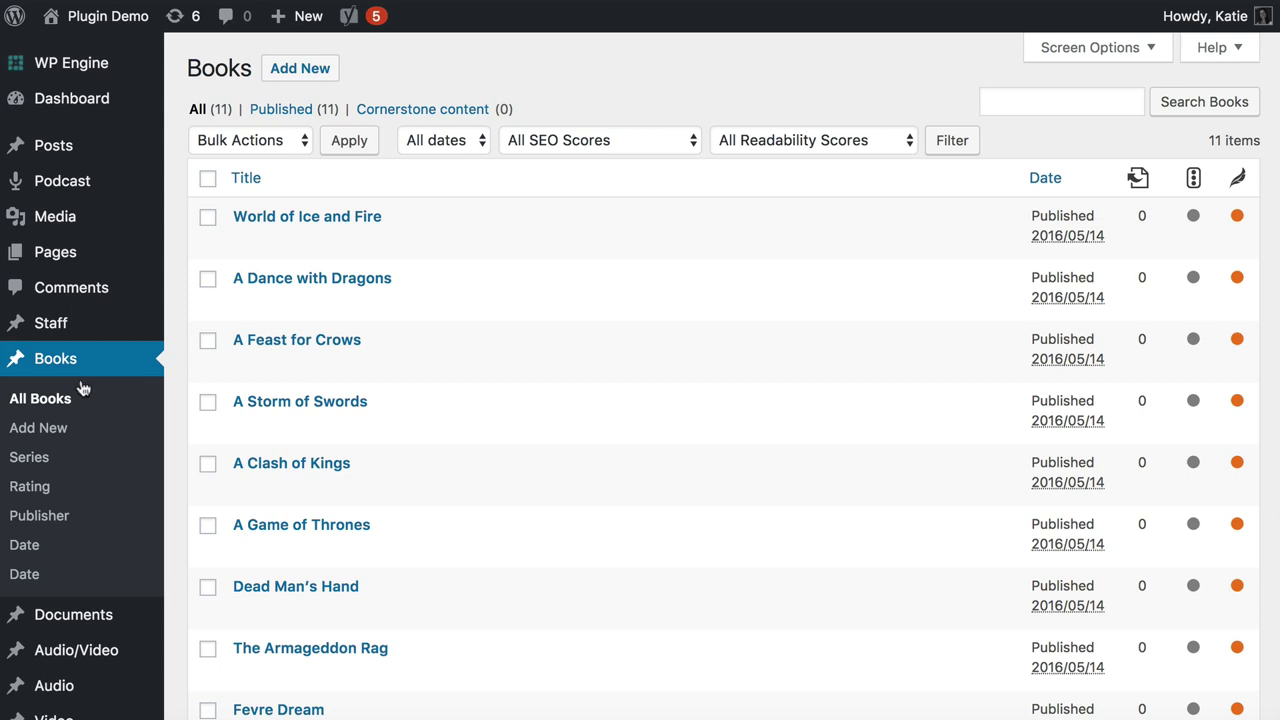
Open the book World of Ice and Fire for editing and highlight its title and content text
click(303, 219)
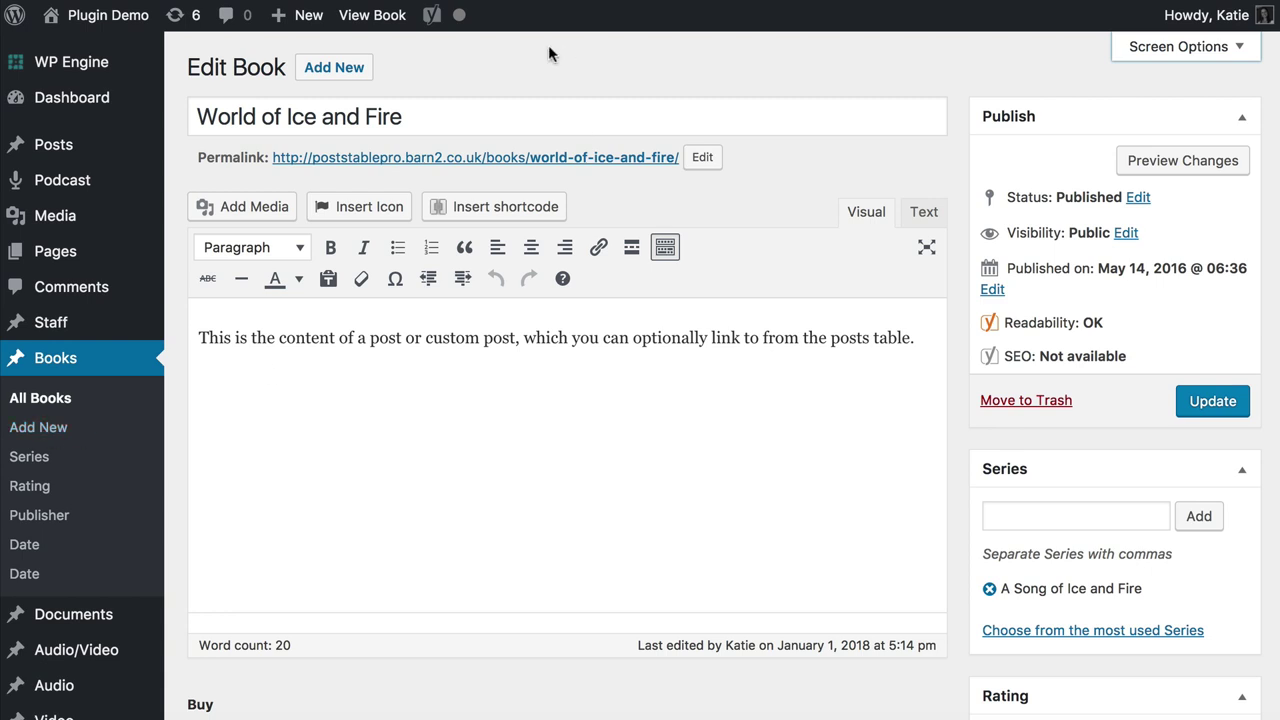
drag(198, 119, 427, 118)
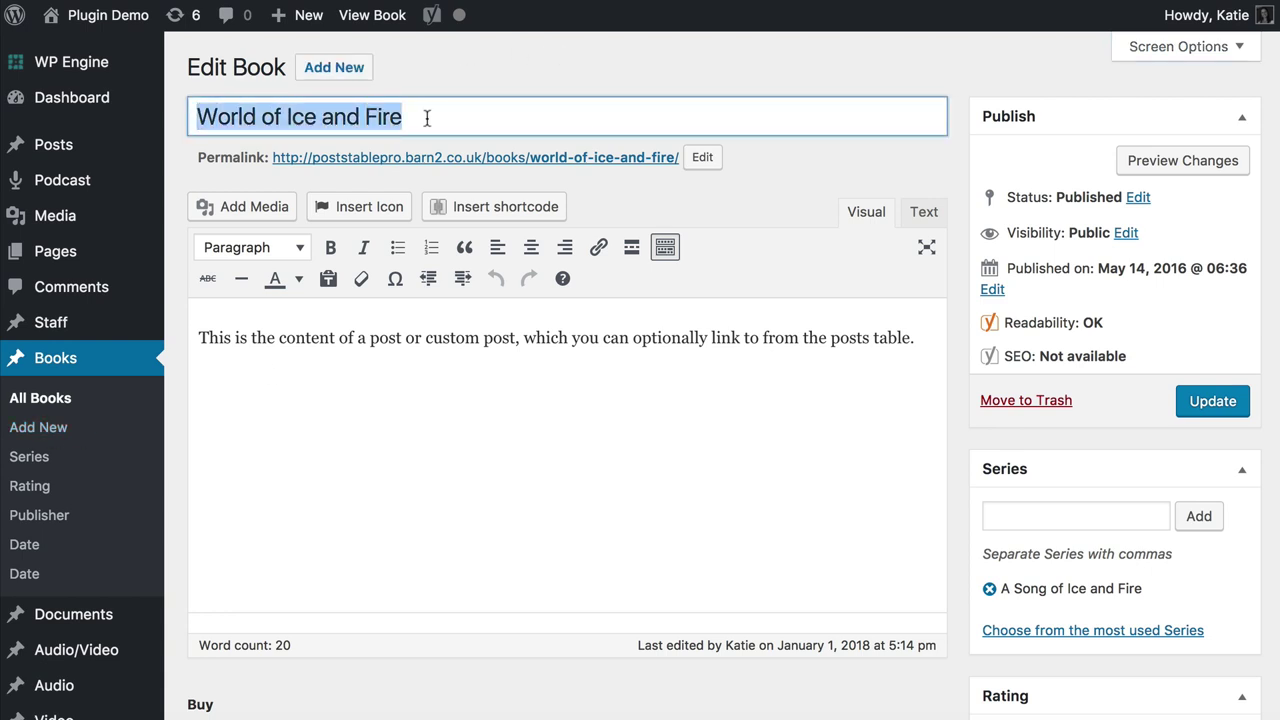
click(200, 337)
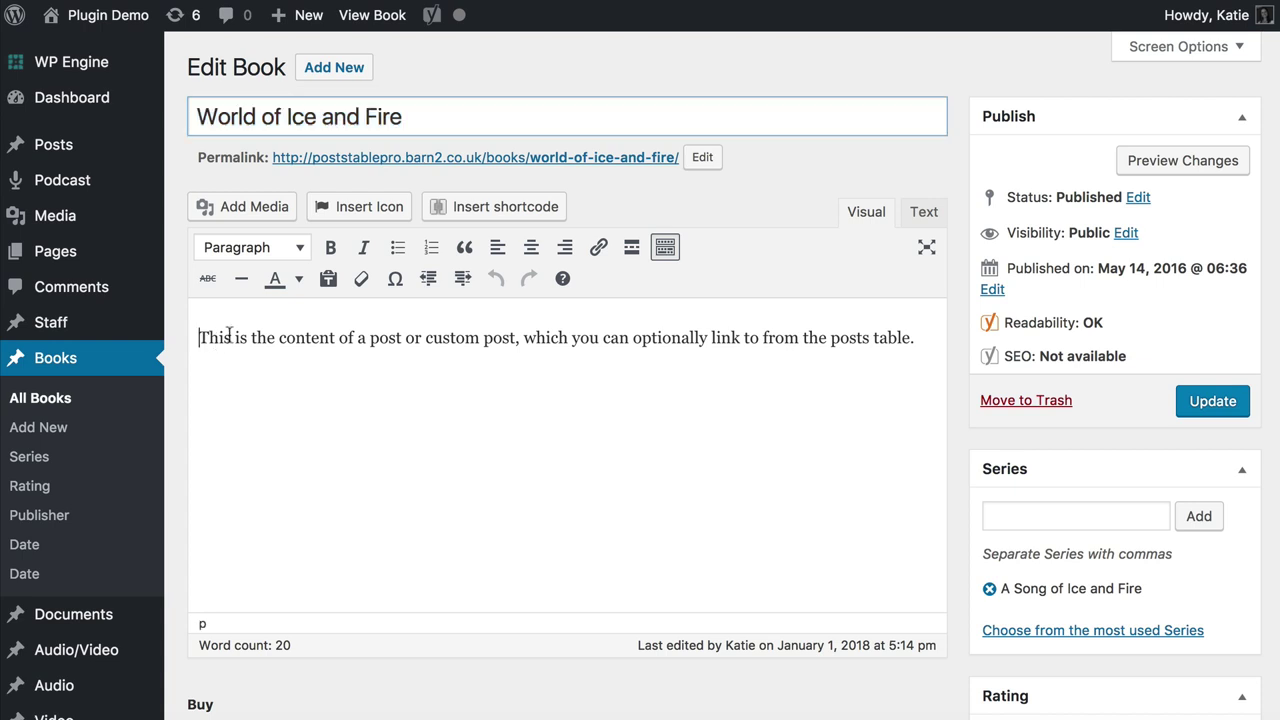
shift+click(913, 337)
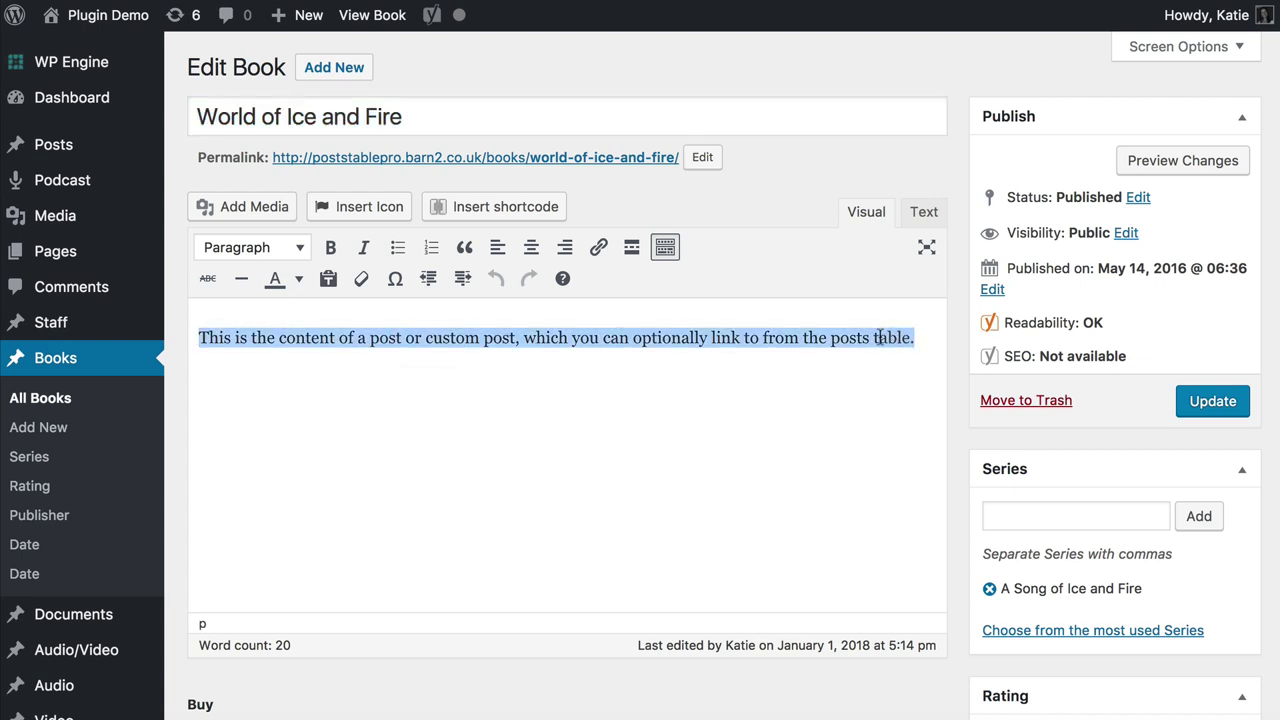
Examine the book's Series, Rating, Publisher, Date and Featured Image, and inspect the Download link in the Buy field
scroll(865, 334, down, 2)
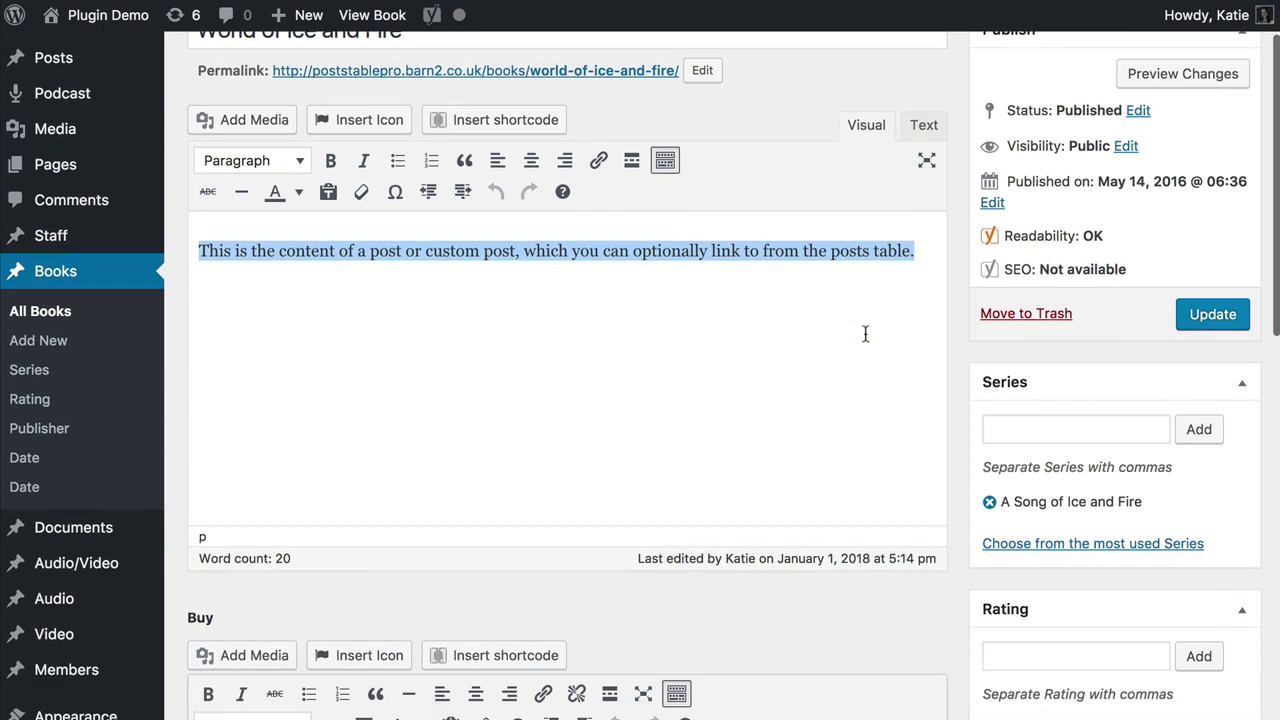
scroll(865, 334, down, 1)
scroll(863, 334, down, 4)
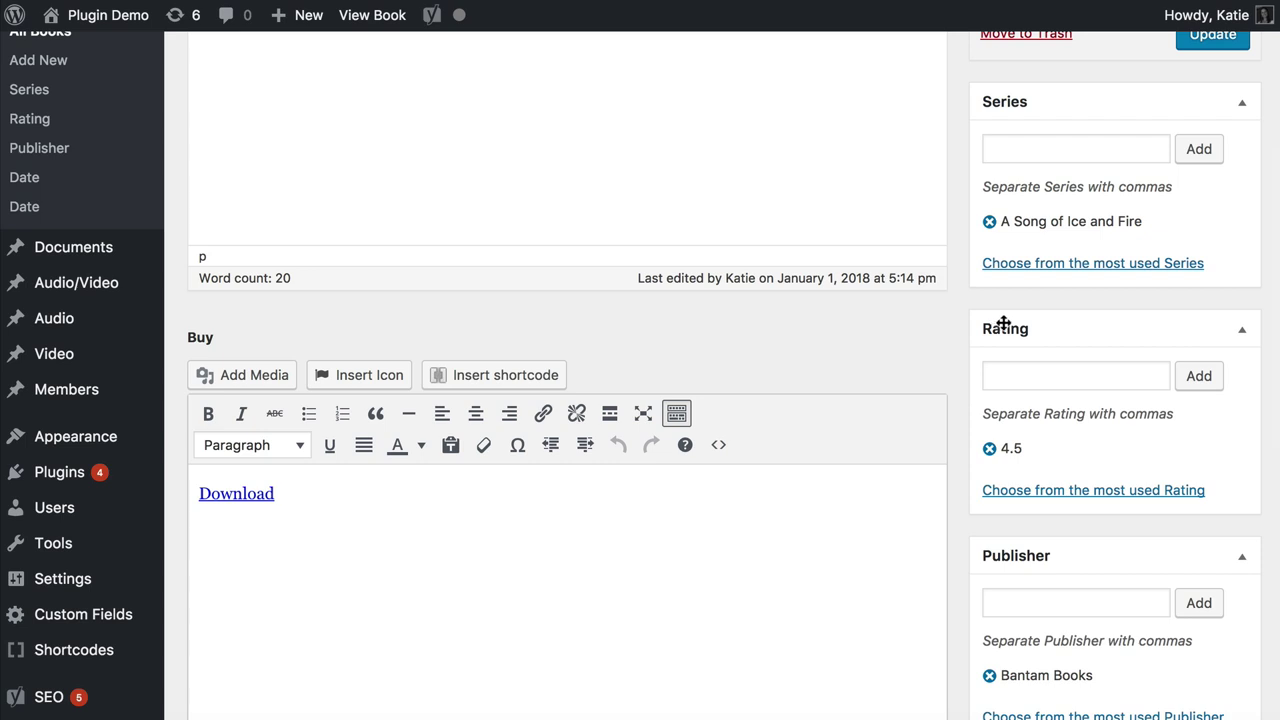
scroll(1006, 320, down, 3)
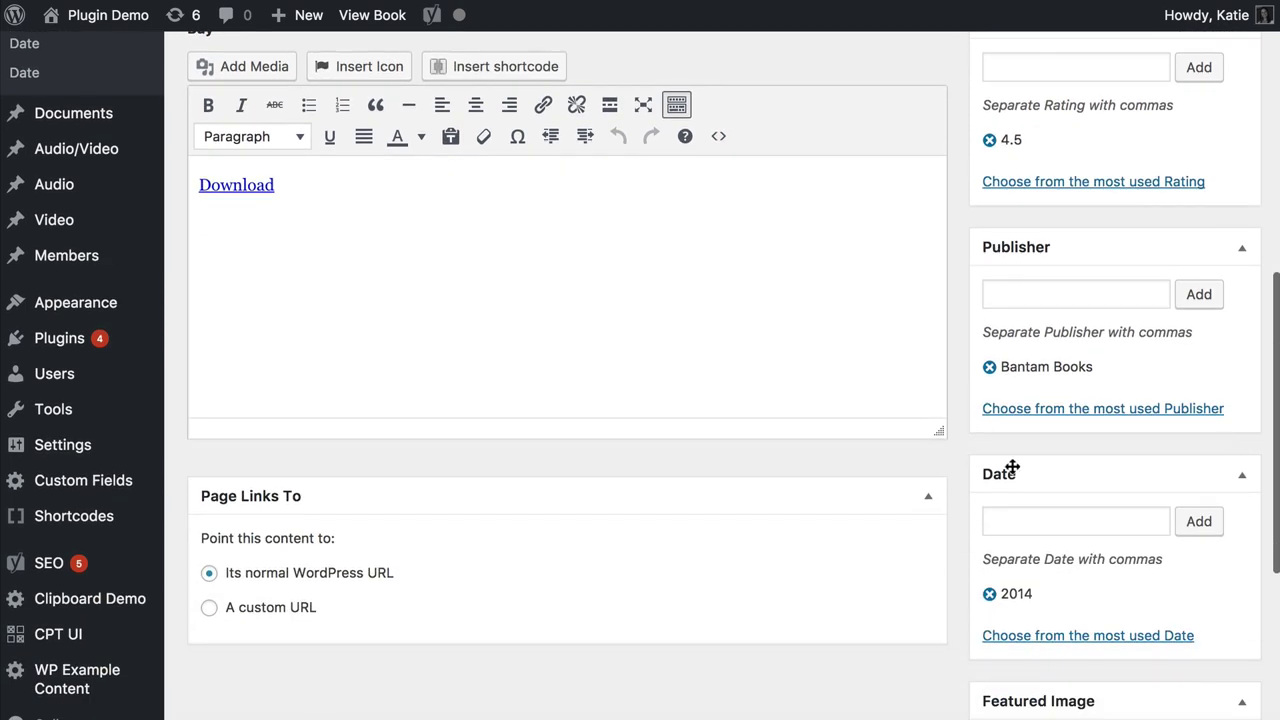
scroll(1006, 464, down, 3)
scroll(1018, 444, down, 3)
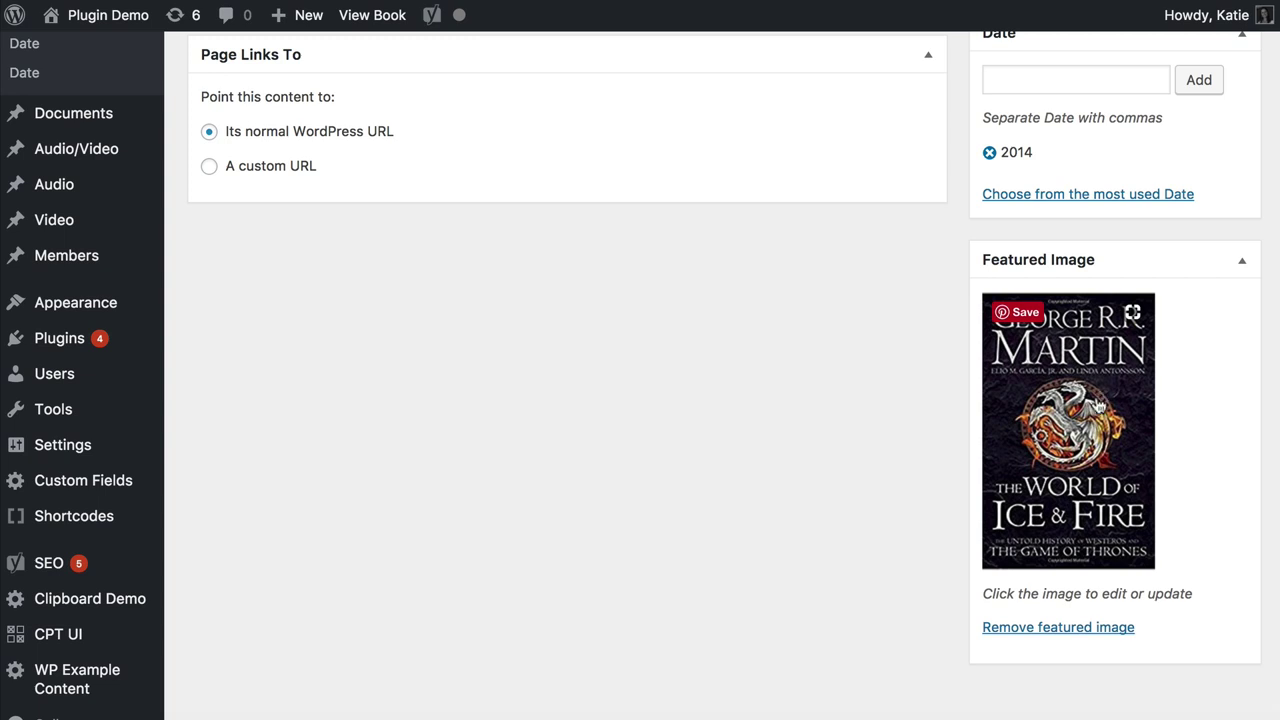
scroll(780, 478, up, 10)
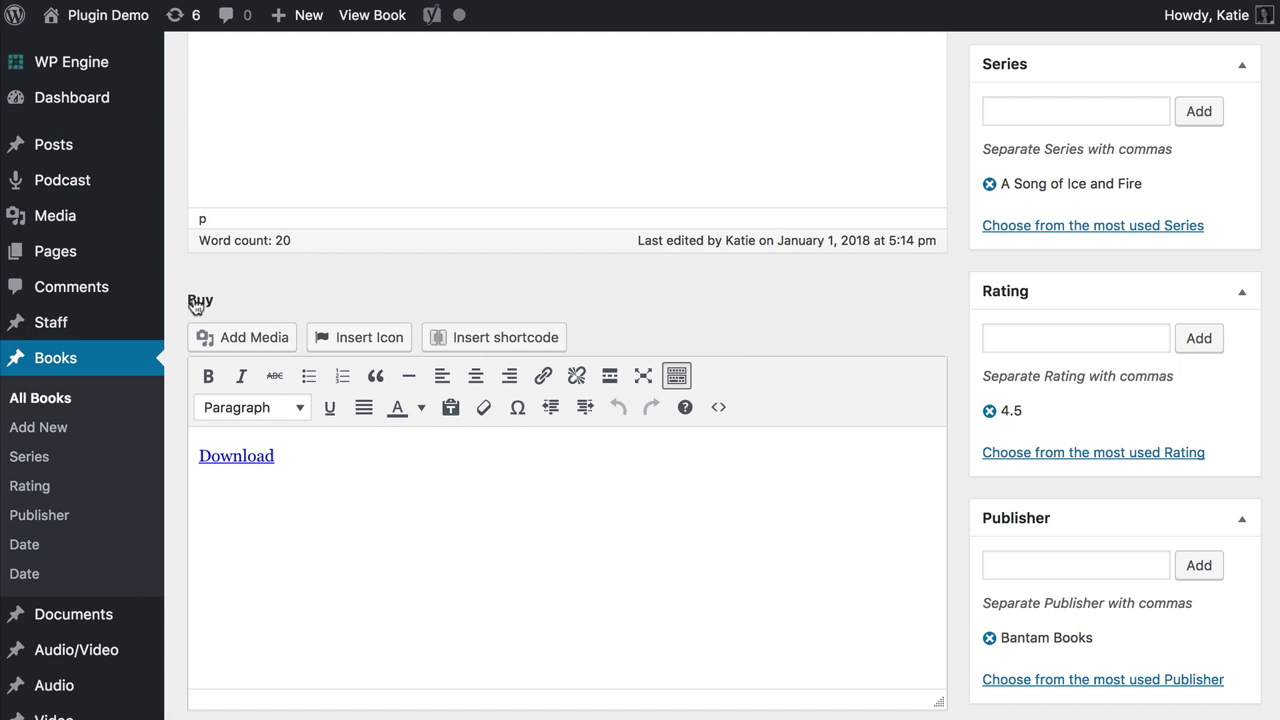
double_click(321, 469)
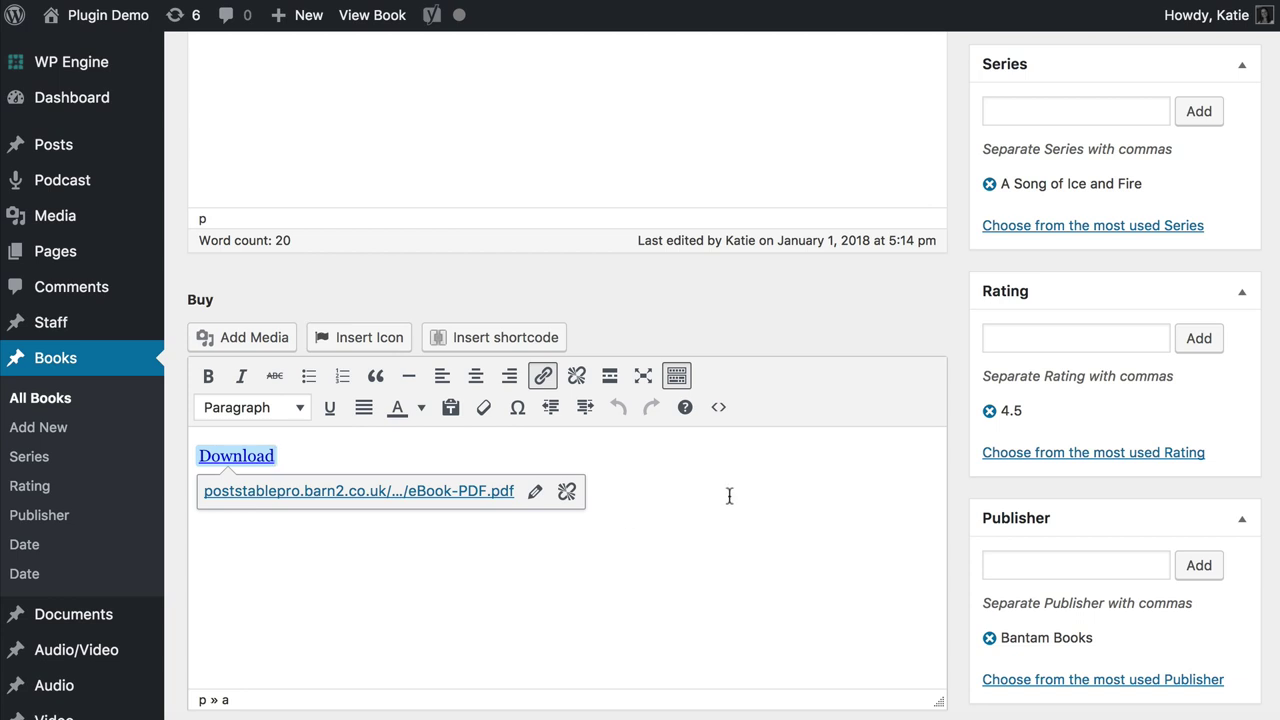
click(648, 325)
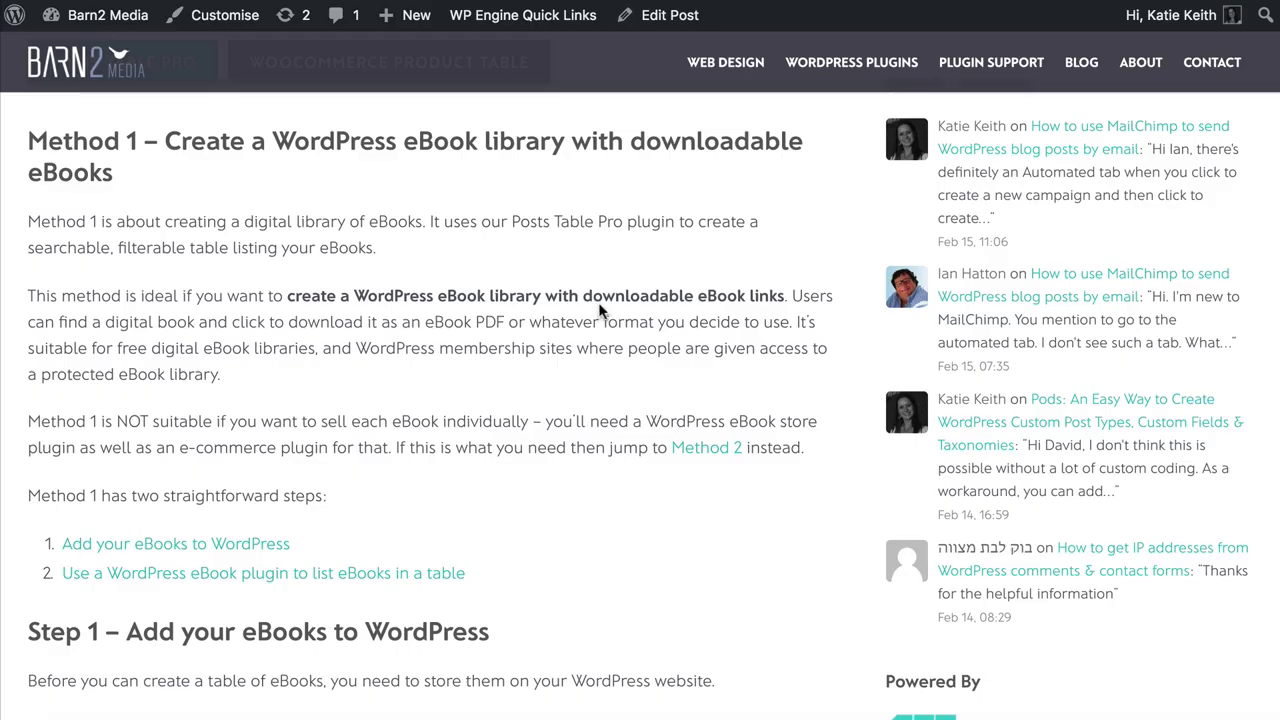
Look through the opening sections of the guide to WordPress eBook plugins
scroll(600, 300, up, 5)
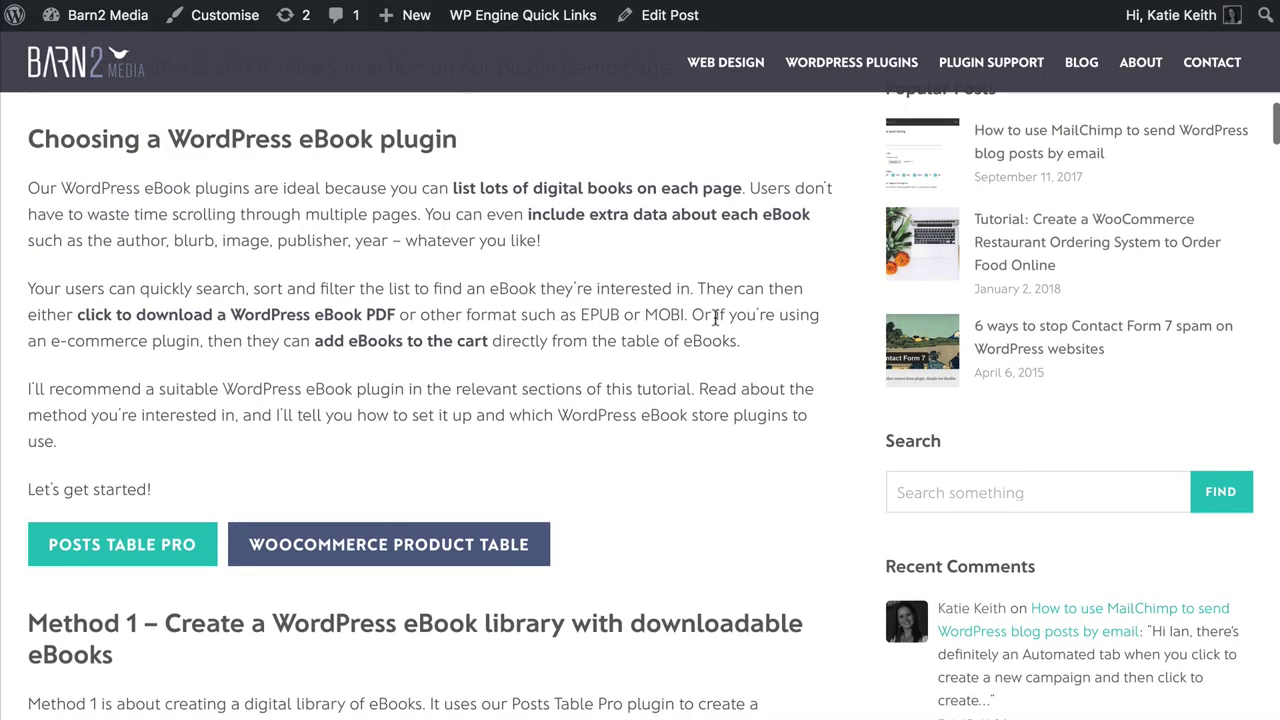
scroll(716, 318, up, 10)
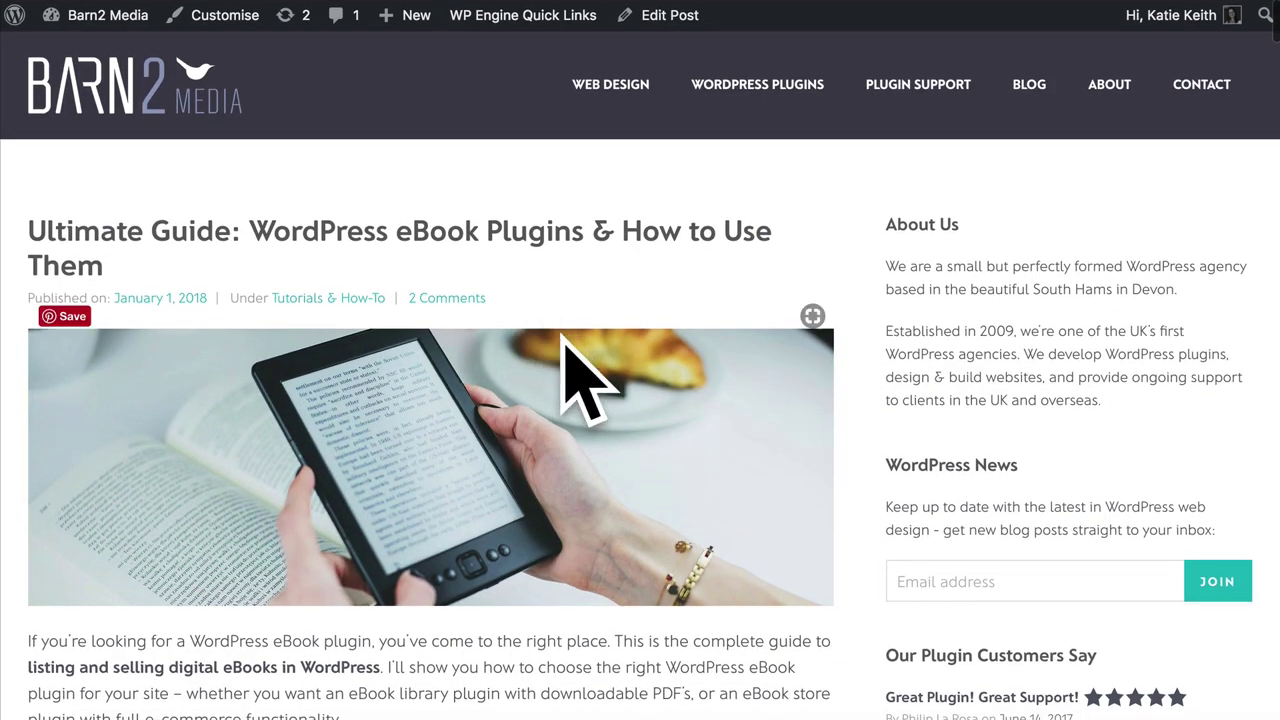
scroll(843, 640, down, 2)
scroll(843, 632, down, 8)
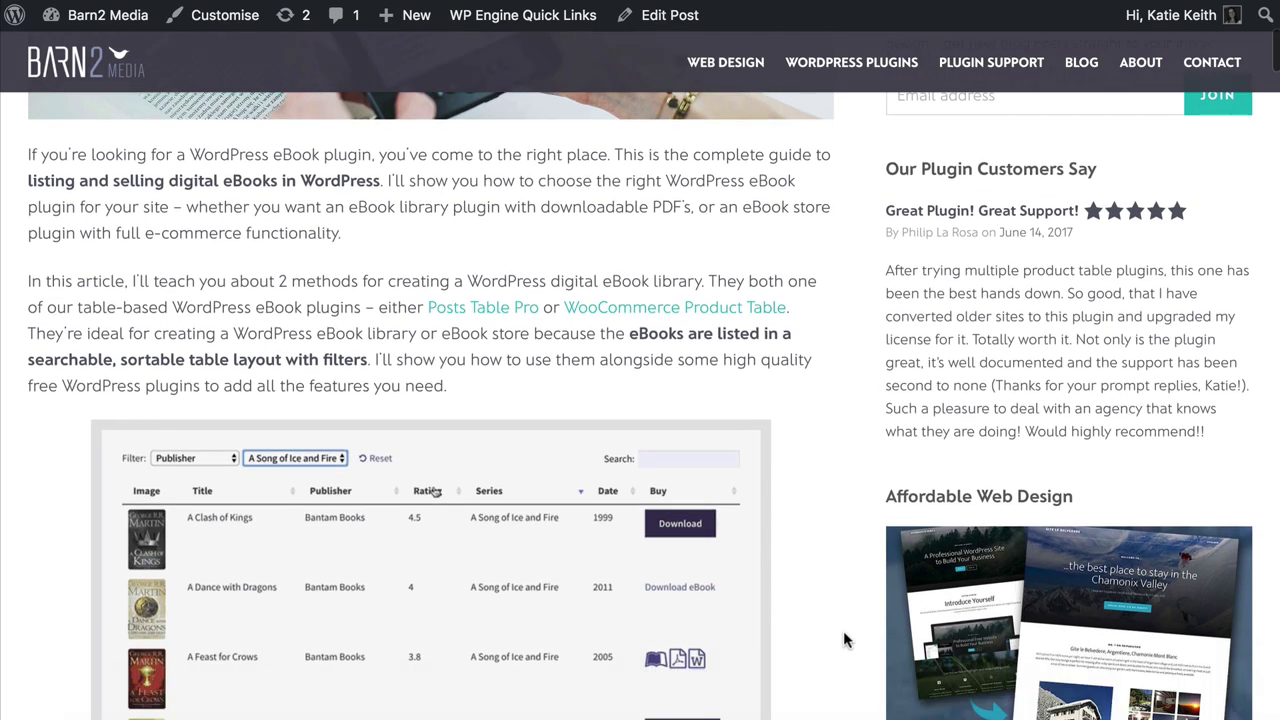
scroll(842, 637, down, 4)
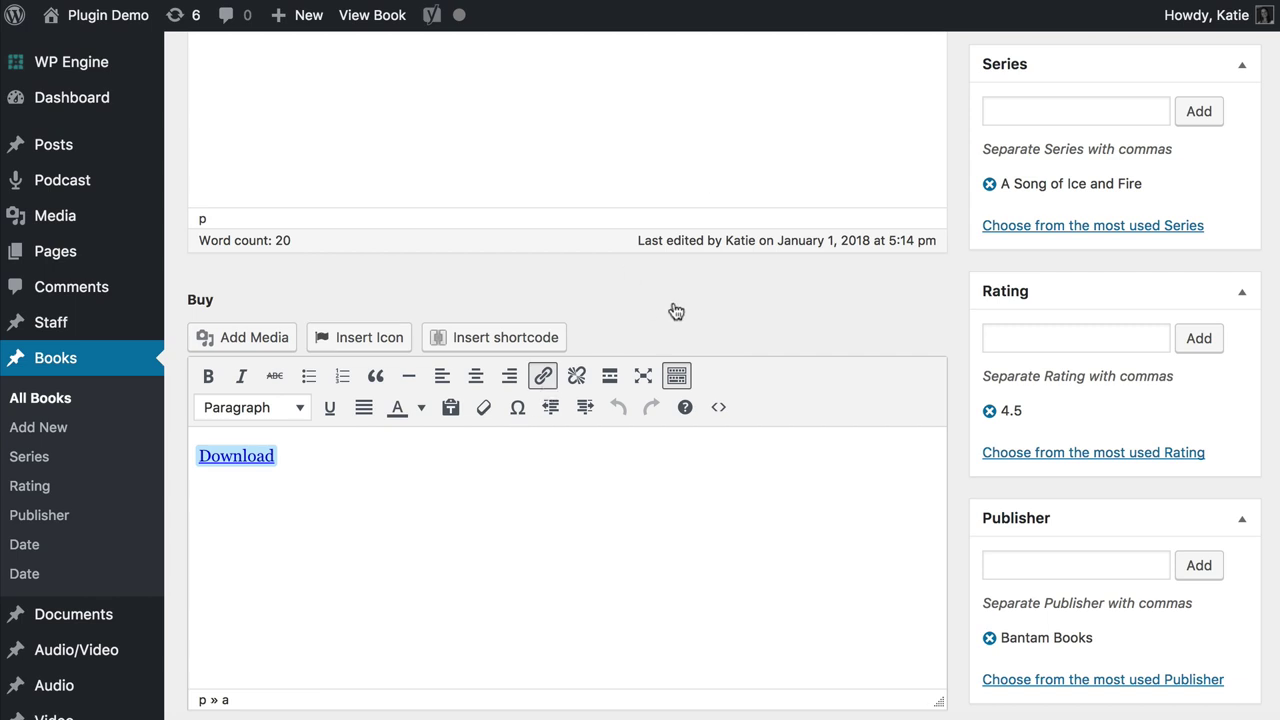
Remove the PDF link from the Download text in the book's Buy field
click(310, 525)
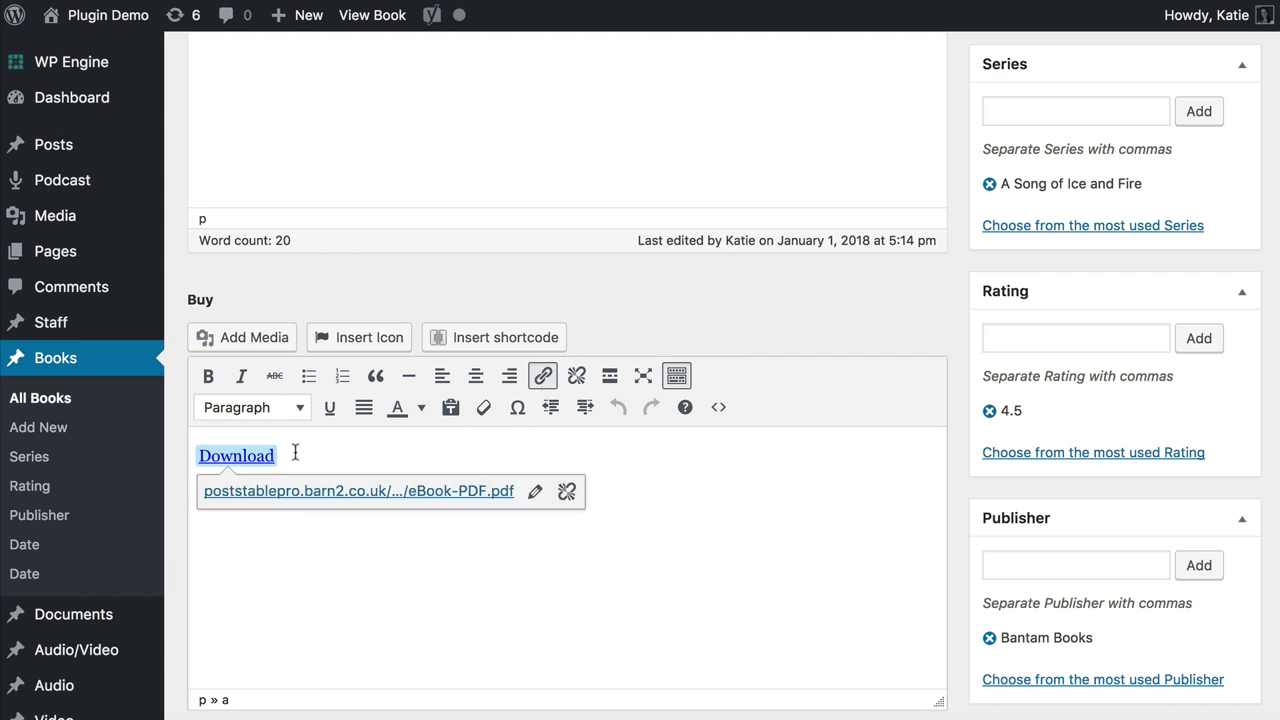
click(659, 324)
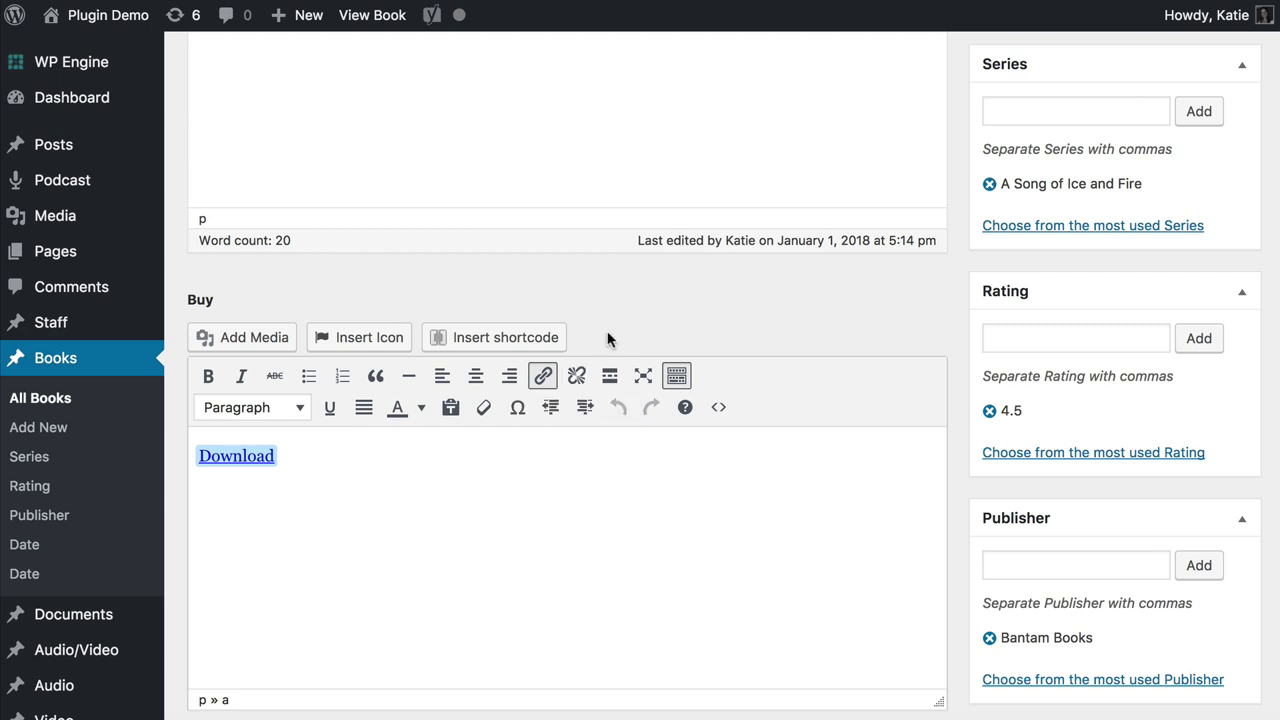
click(374, 489)
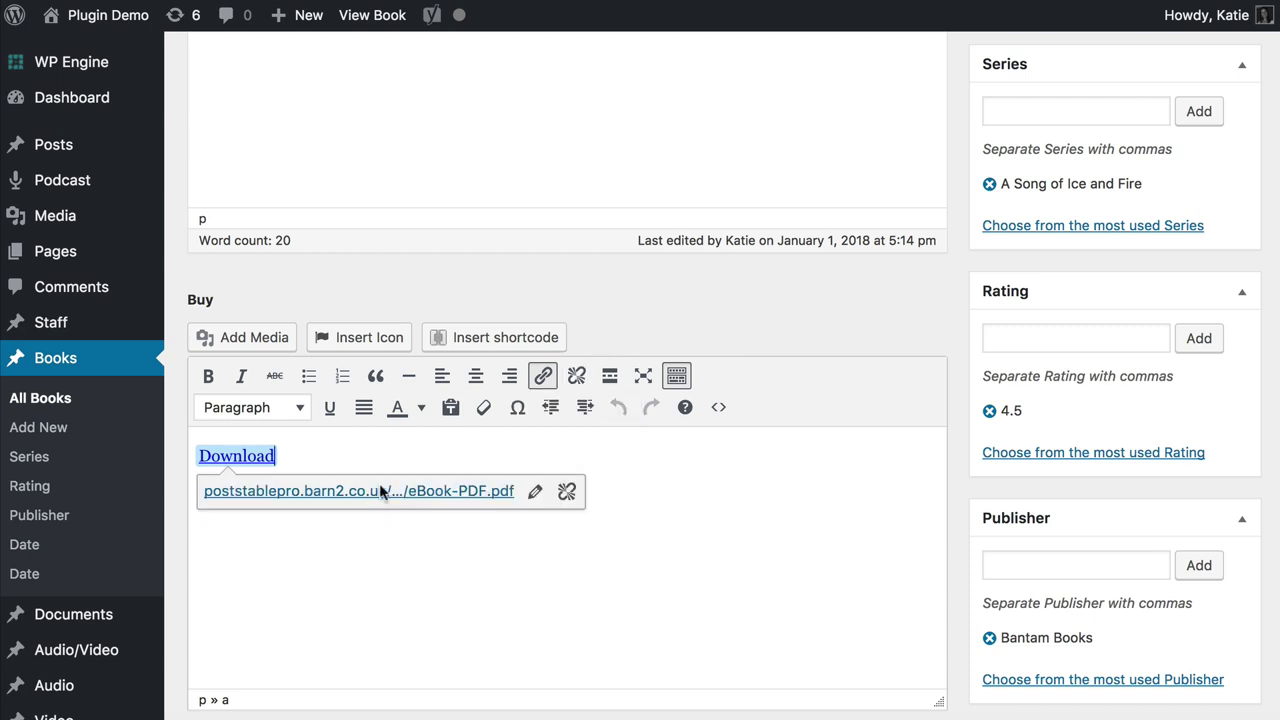
click(380, 488)
click(566, 492)
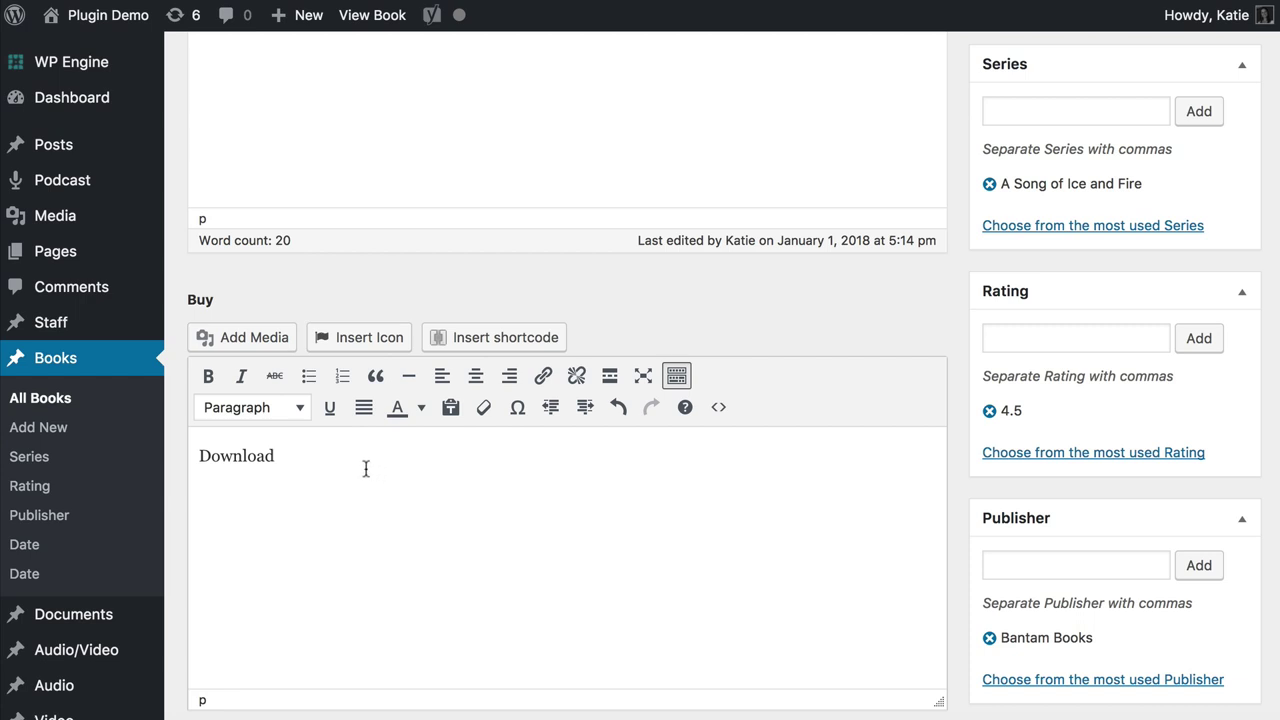
Clear the Buy field's text and re-enter it as plain "Download"
key(BackSpace)
key(BackSpace)
key(BackSpace)
key(BackSpace)
key(BackSpace)
key(BackSpace)
key(BackSpace)
key(BackSpace)
text(Dwo)
key(BackSpace)
key(BackSpace)
text(ownload)
Insert eBook-PDF.pdf from the media library as a link after the text in the book's Buy field
click(251, 337)
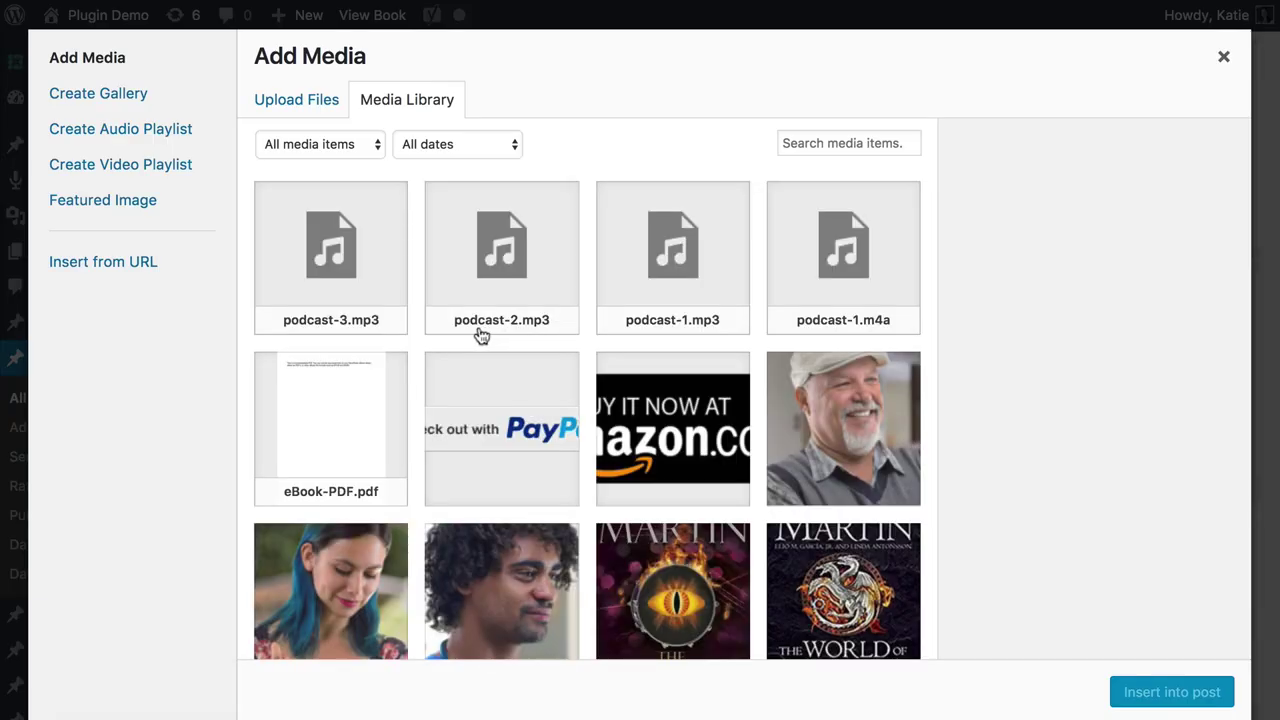
click(317, 432)
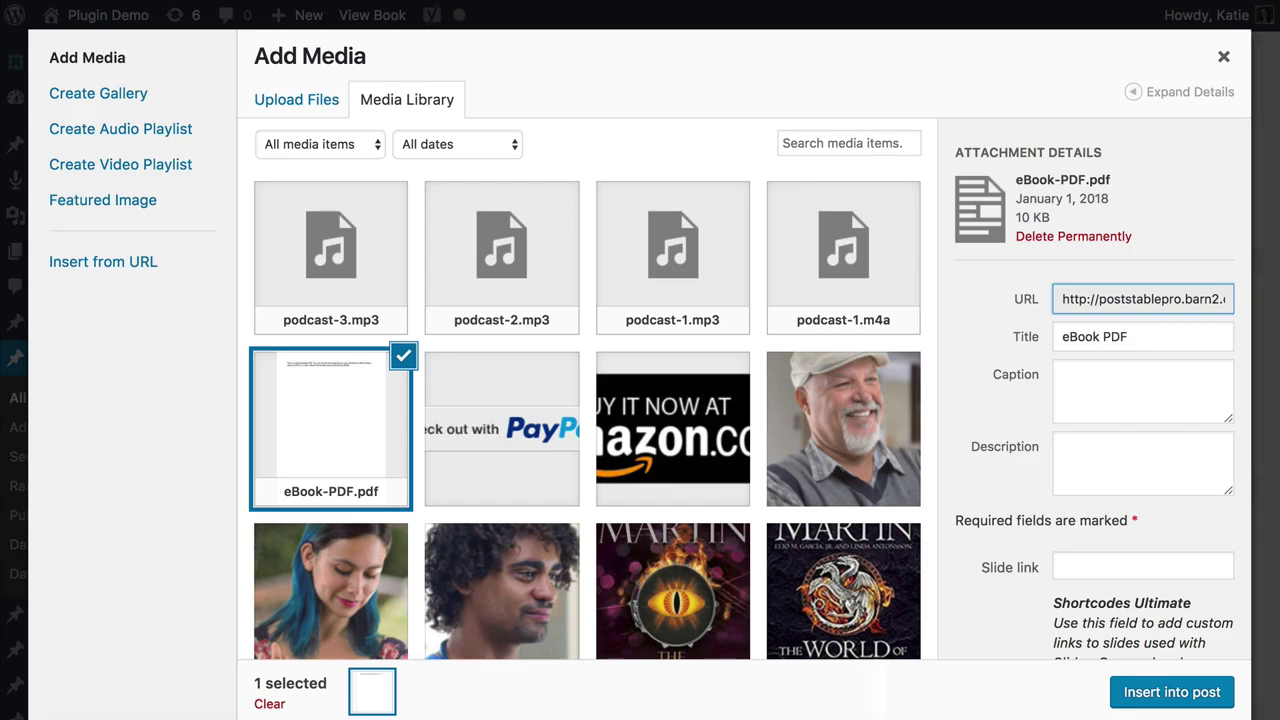
click(1190, 692)
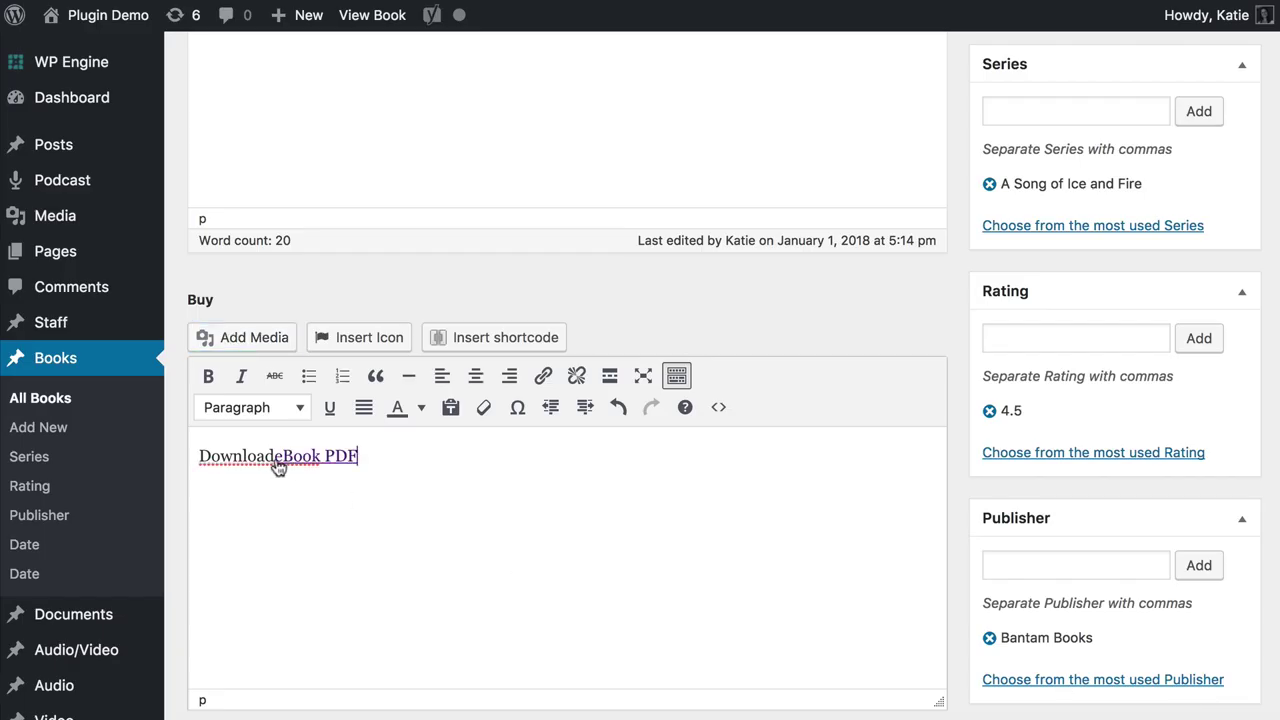
Replace the Buy field's contents with the single word "Download" while keeping the link to eBook-PDF.pdf
mouse_move(276, 458)
mouse_down()
mouse_move(186, 451)
mouse_move(270, 456)
mouse_up()
key(BackSpace)
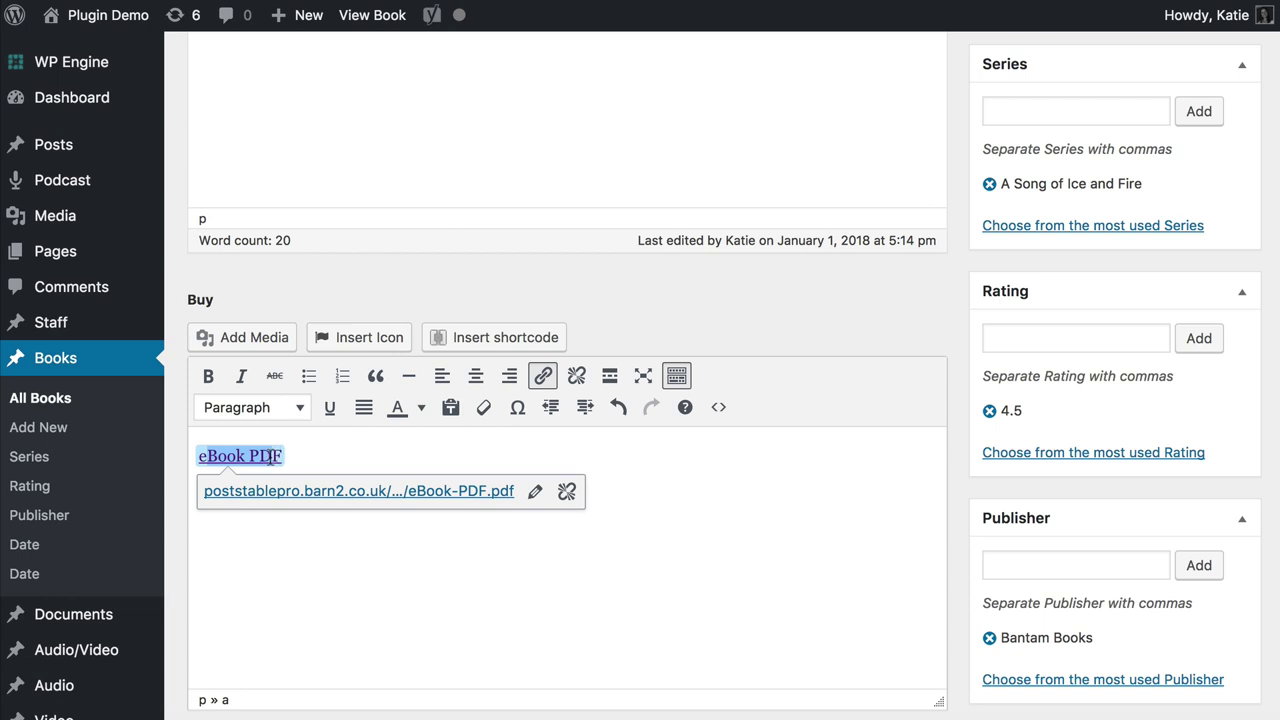
text(Download)
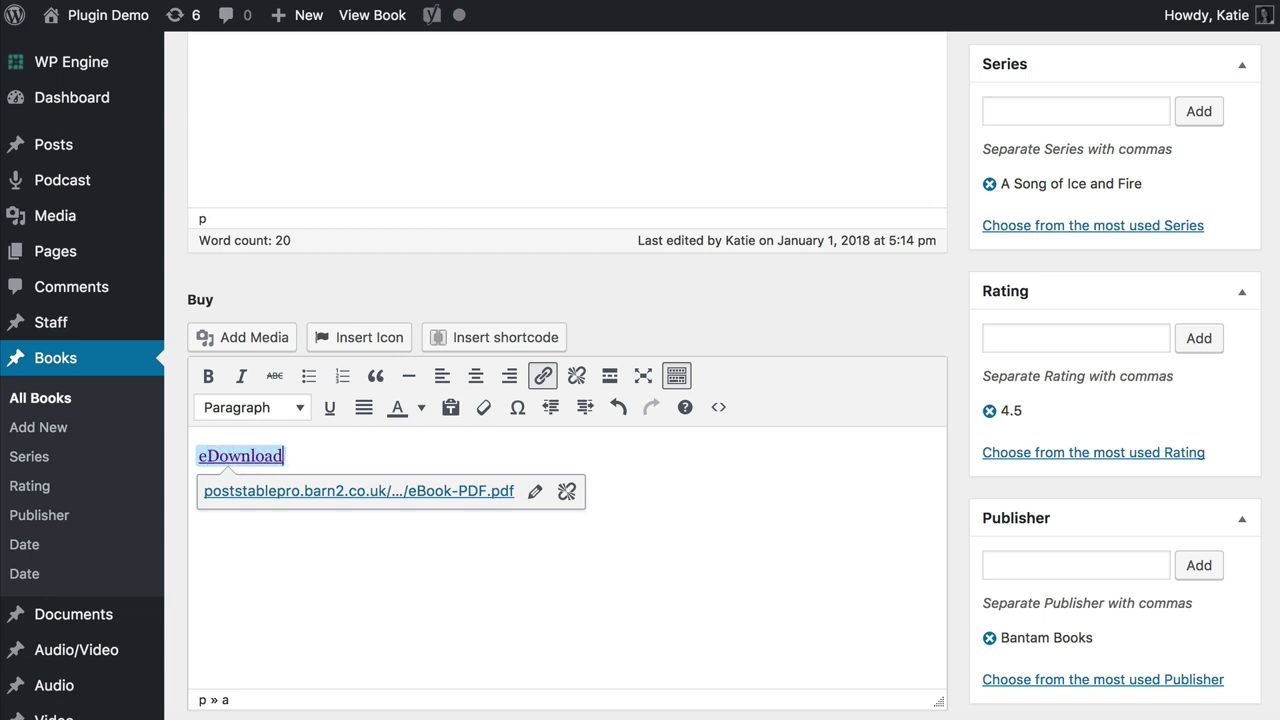
click(189, 455)
key(Delete)
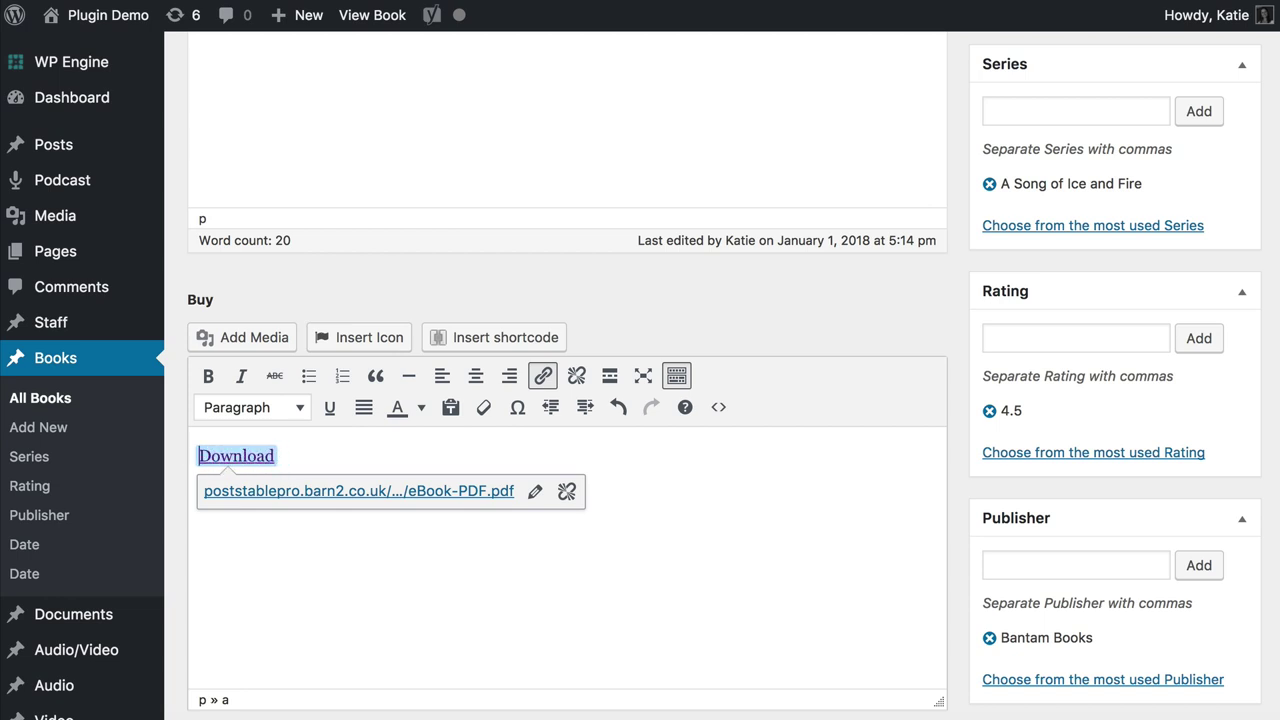
click(335, 457)
Add class="btn" to the Download link's anchor tag in the Buy field's source code
click(719, 407)
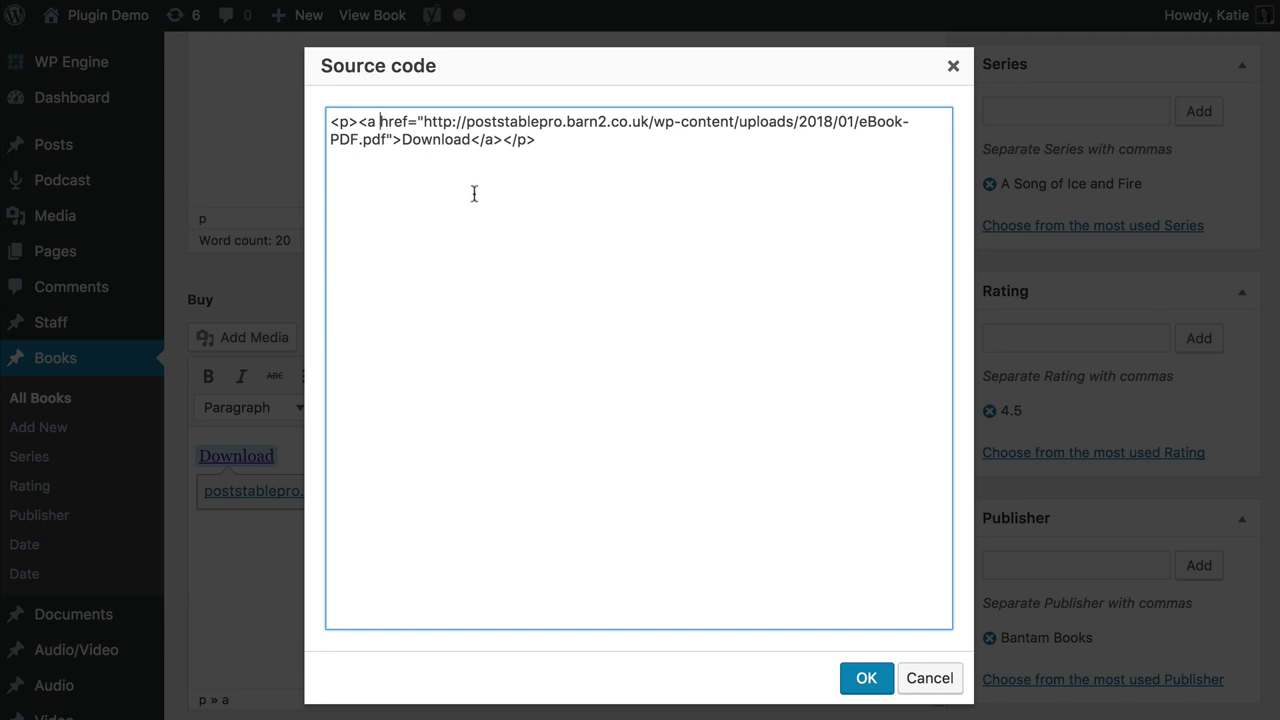
click(905, 678)
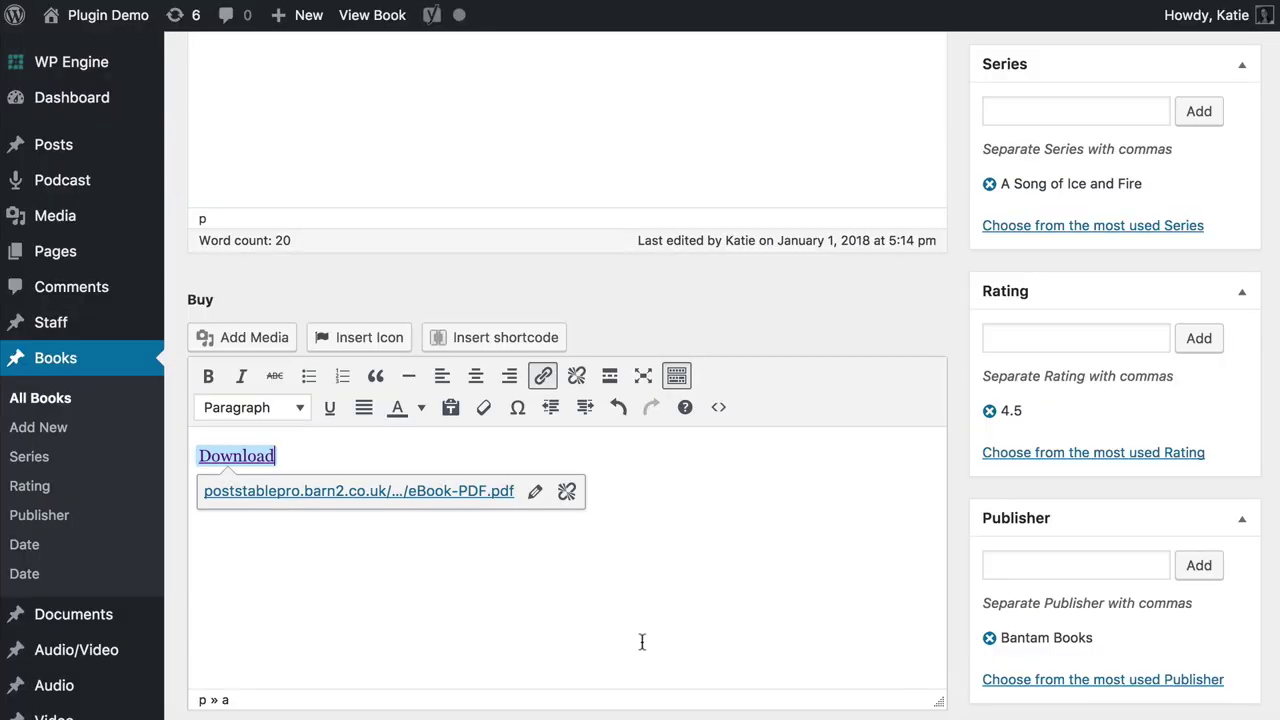
click(719, 408)
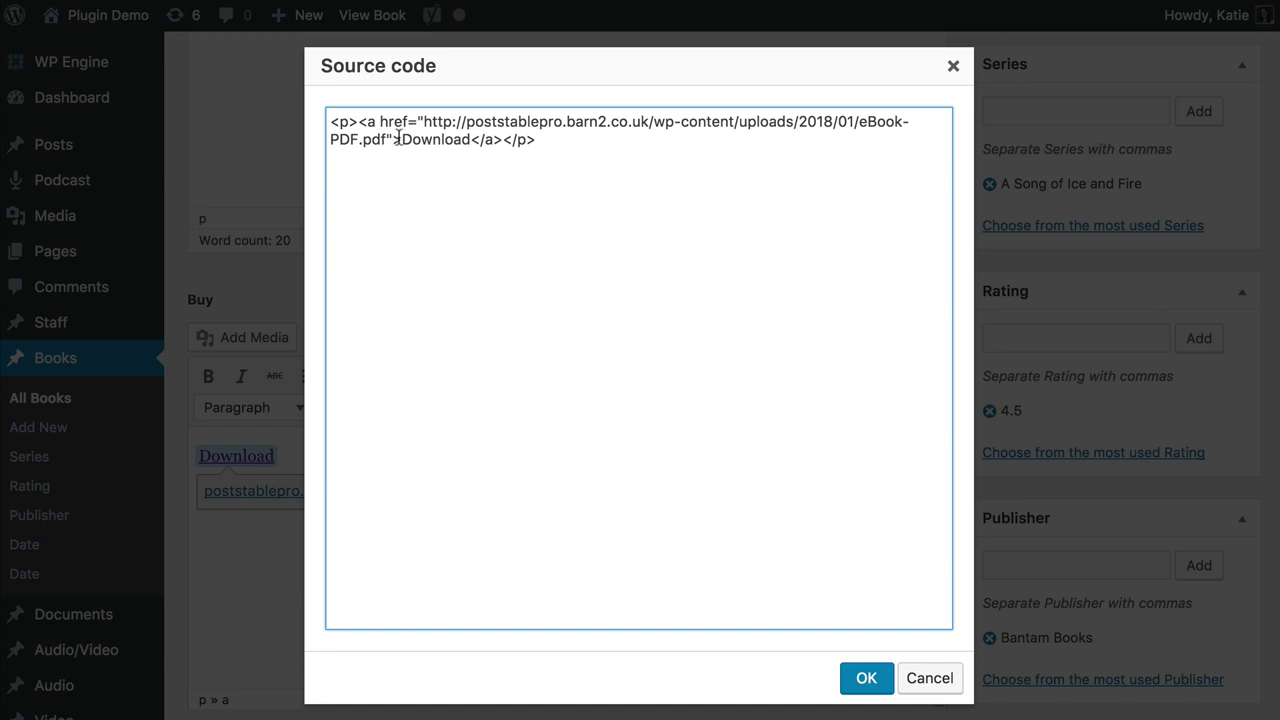
text(class="btn")
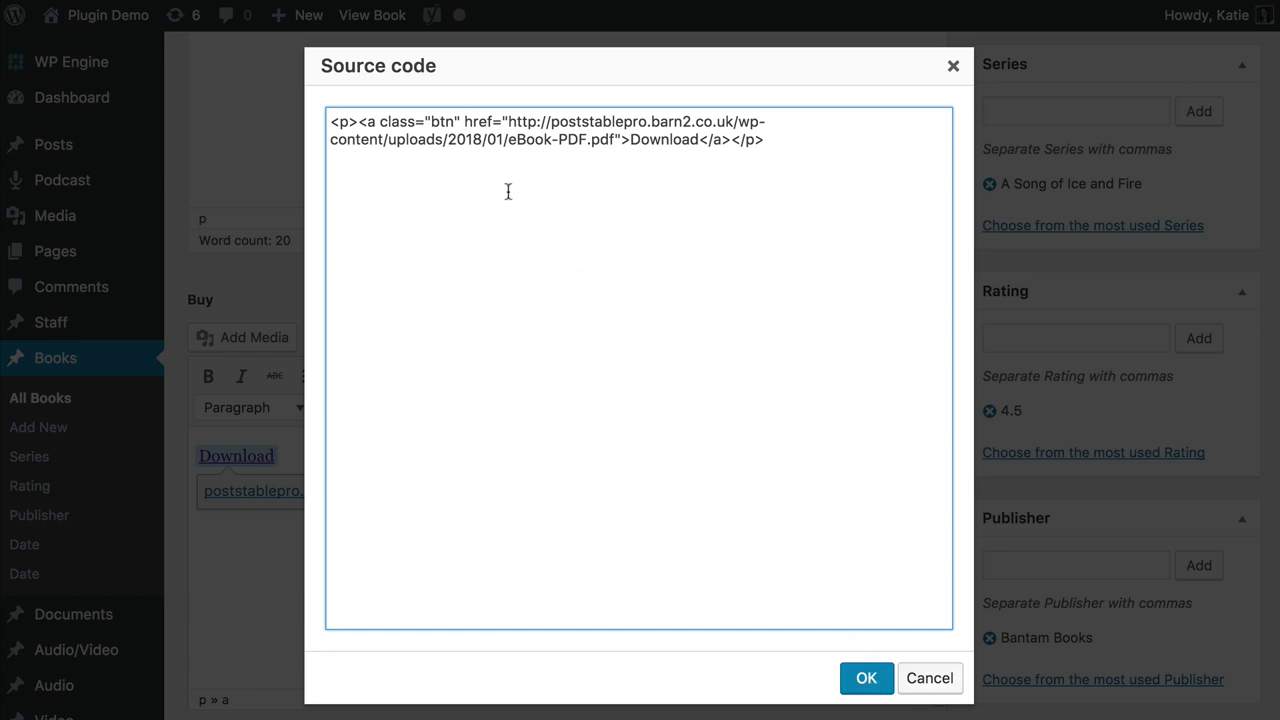
click(870, 679)
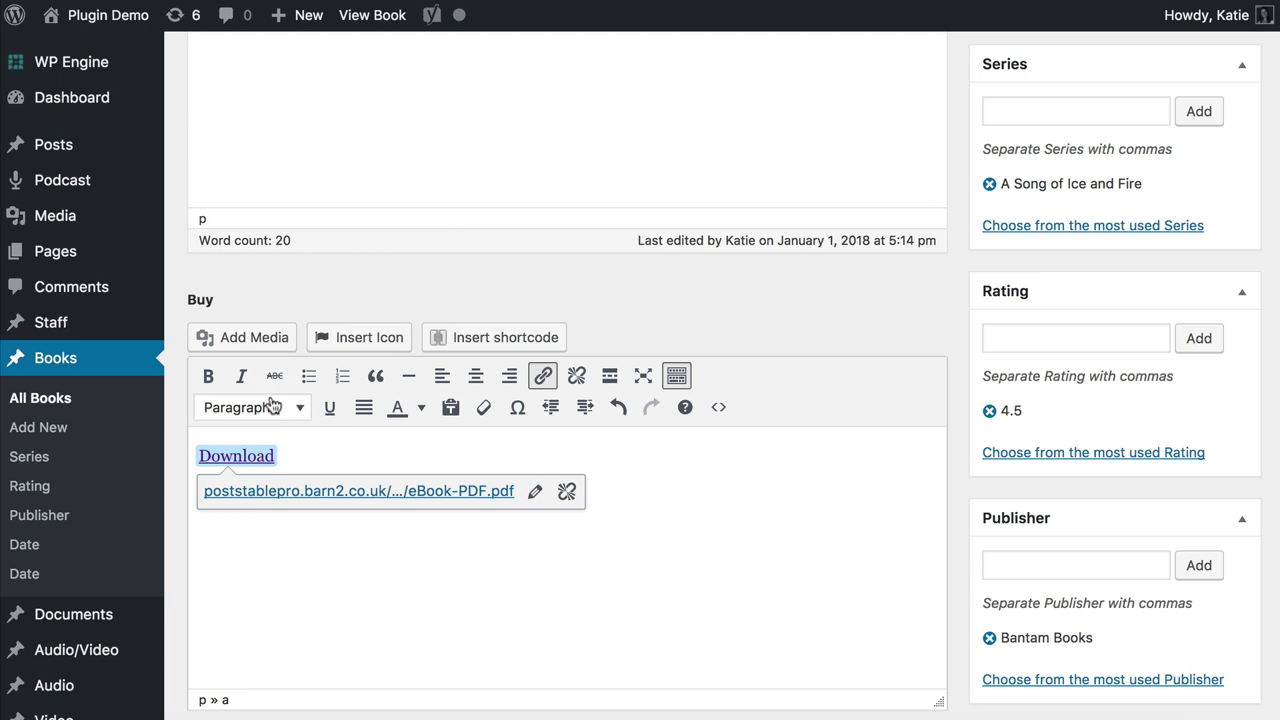
Delete the Download link from the Buy field and insert the "download" icon shortcode found by filtering the icons for "download"
key(BackSpace)
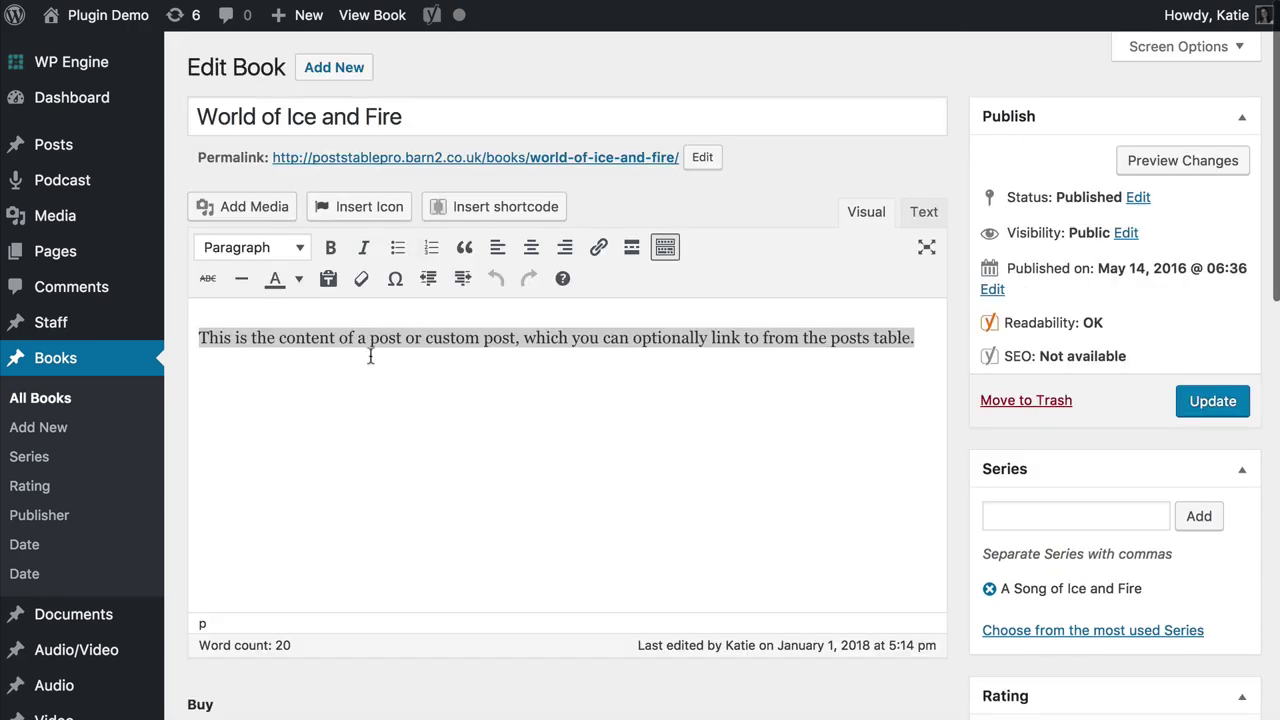
click(370, 340)
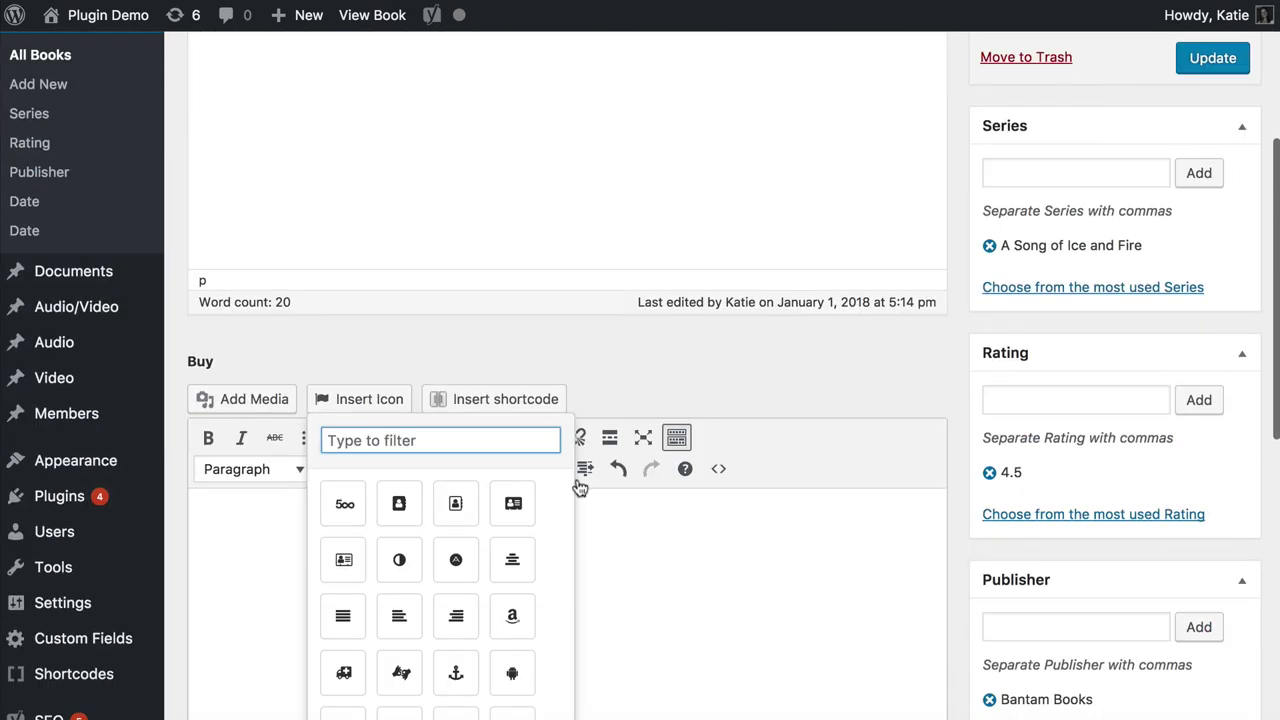
scroll(578, 487, down, 3)
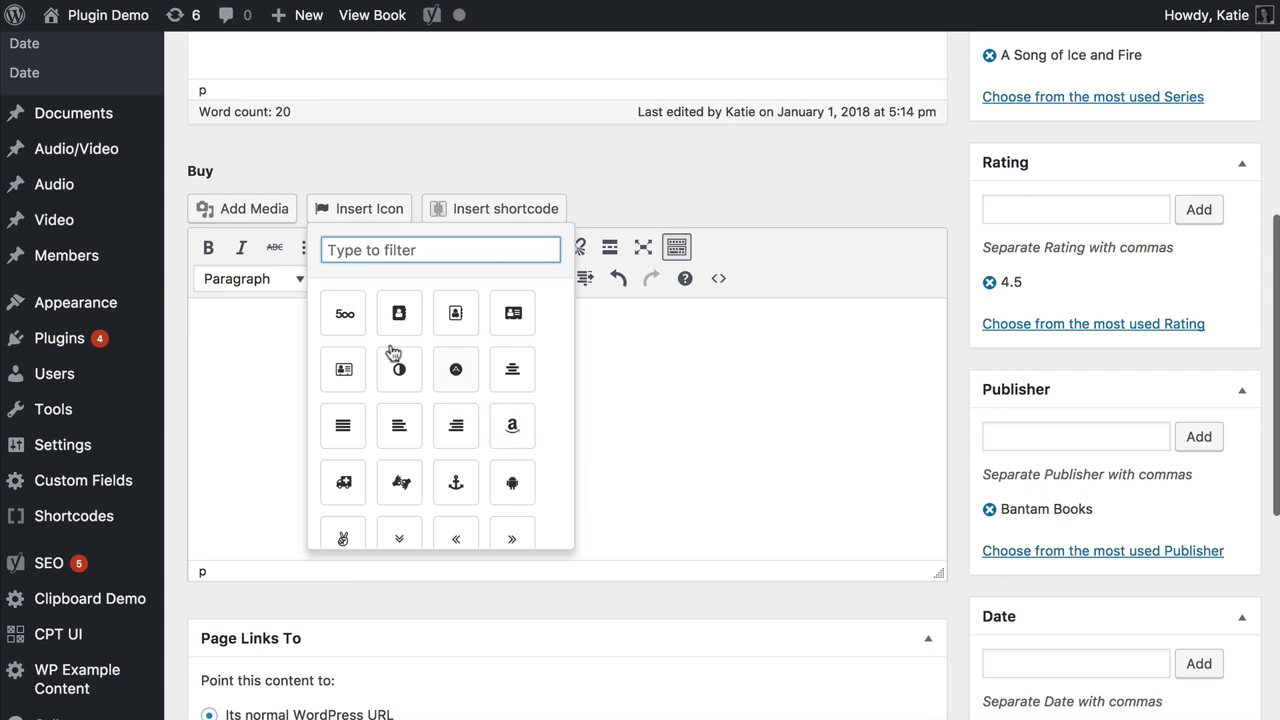
scroll(456, 428, down, 6)
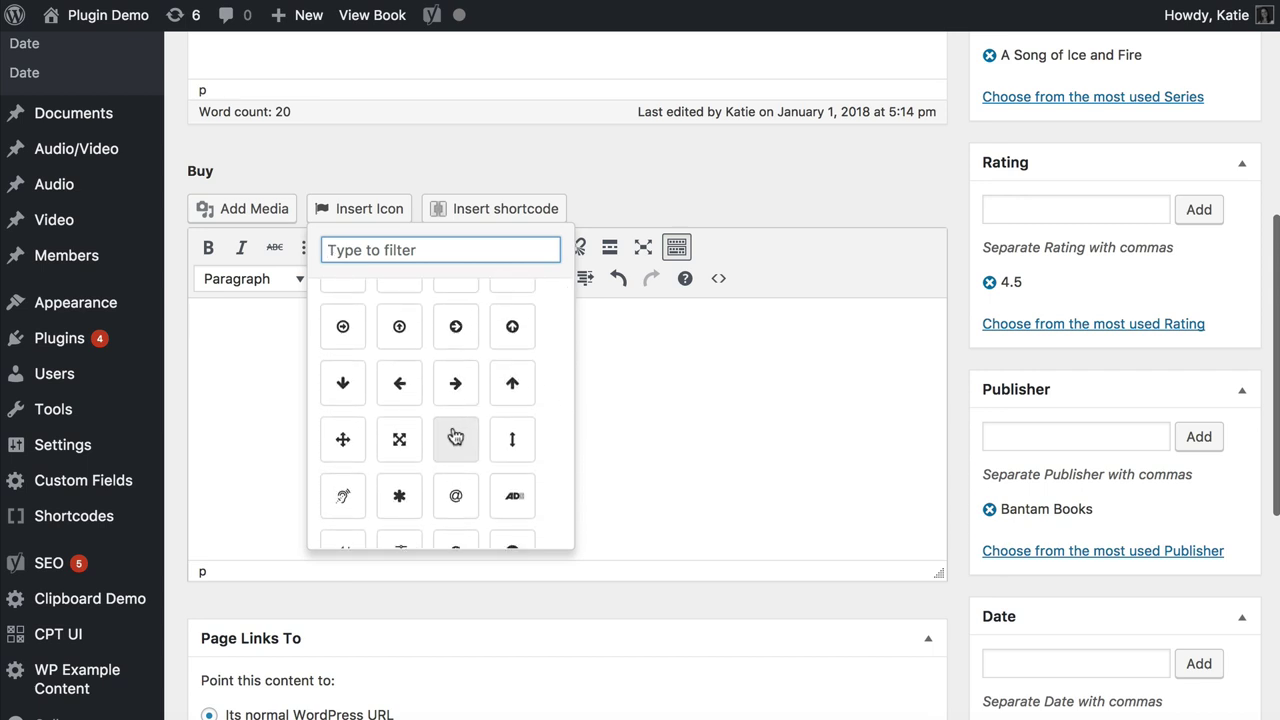
scroll(456, 430, down, 3)
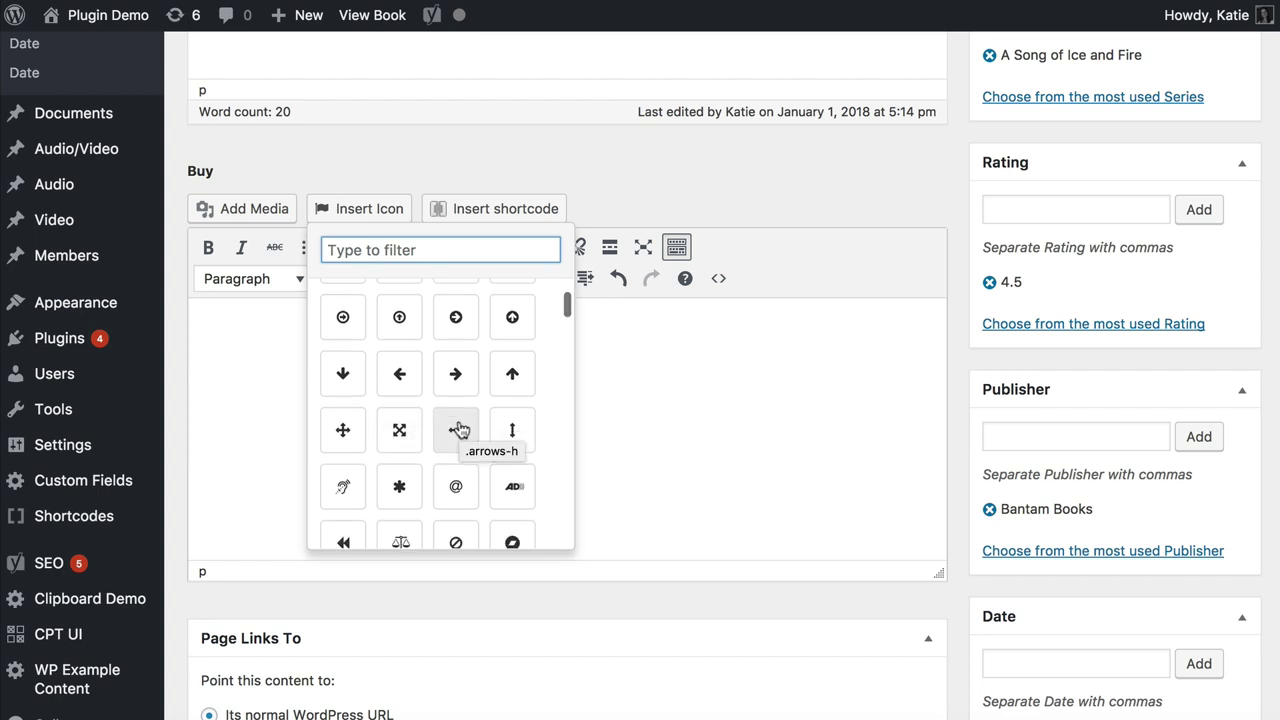
text(download)
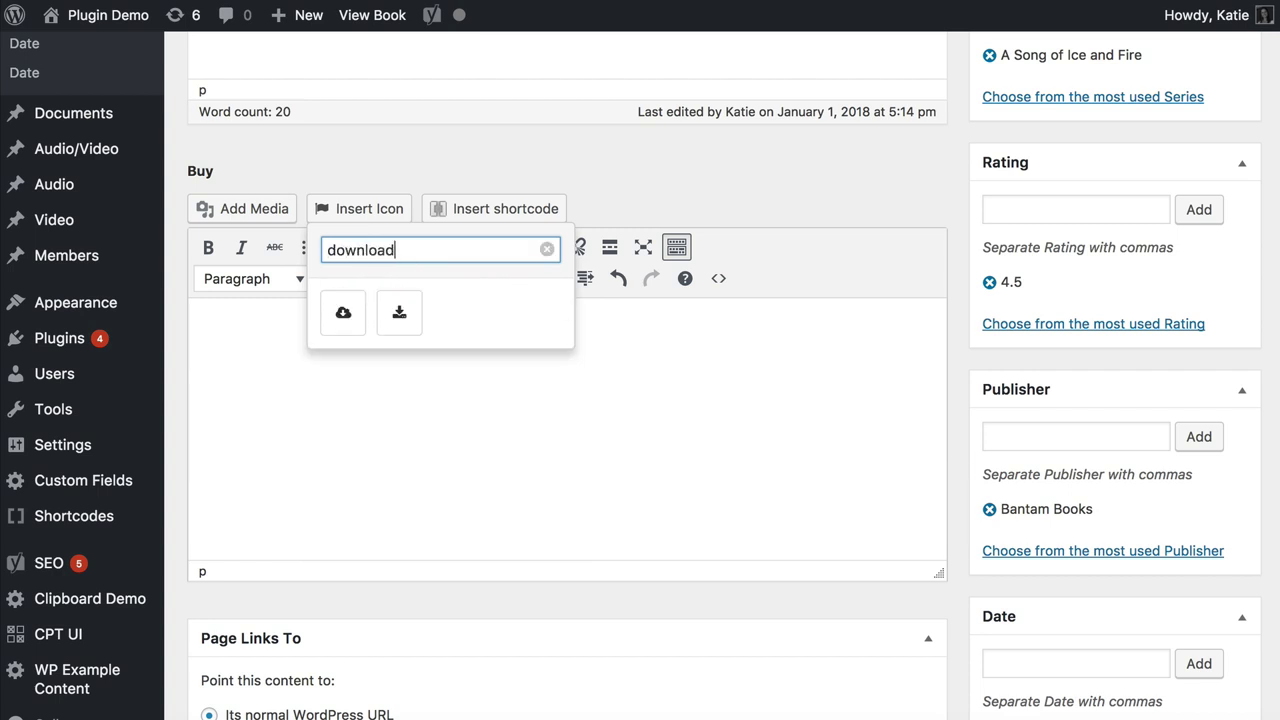
click(399, 312)
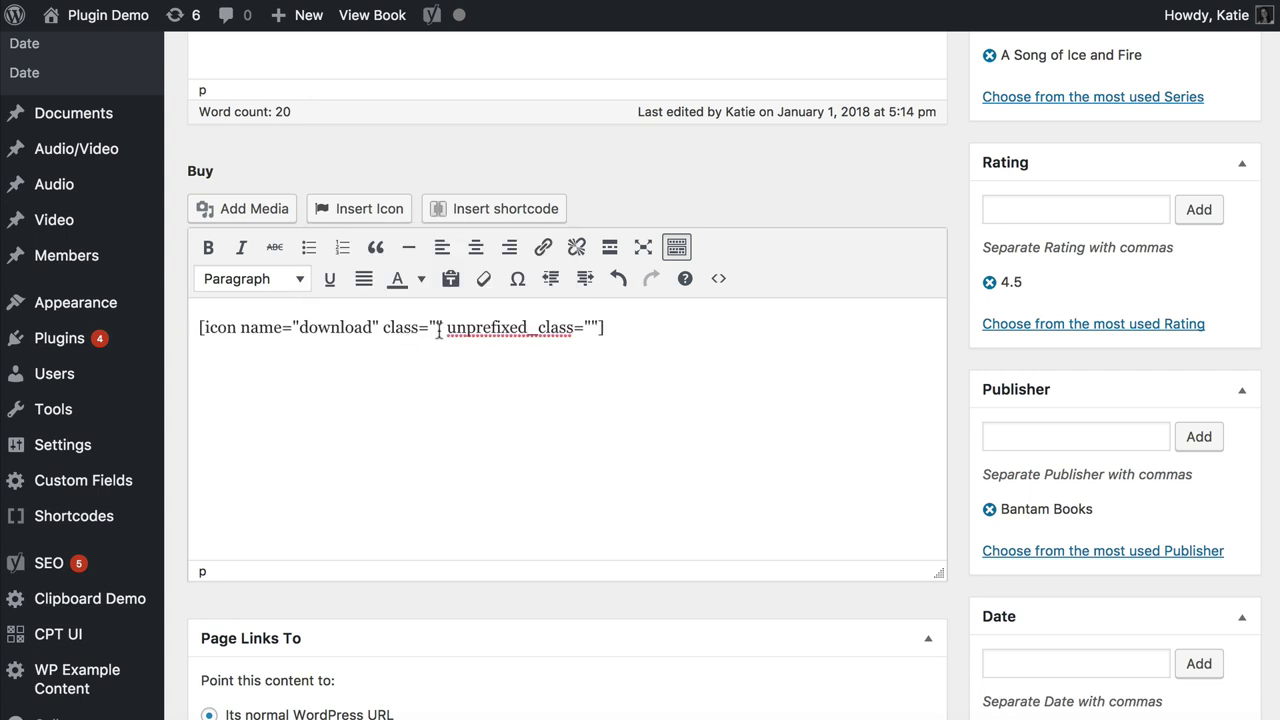
Link the whole download icon shortcode in the Buy field to the URL of the uploaded eBook-PDF.pdf
drag(635, 328, 198, 328)
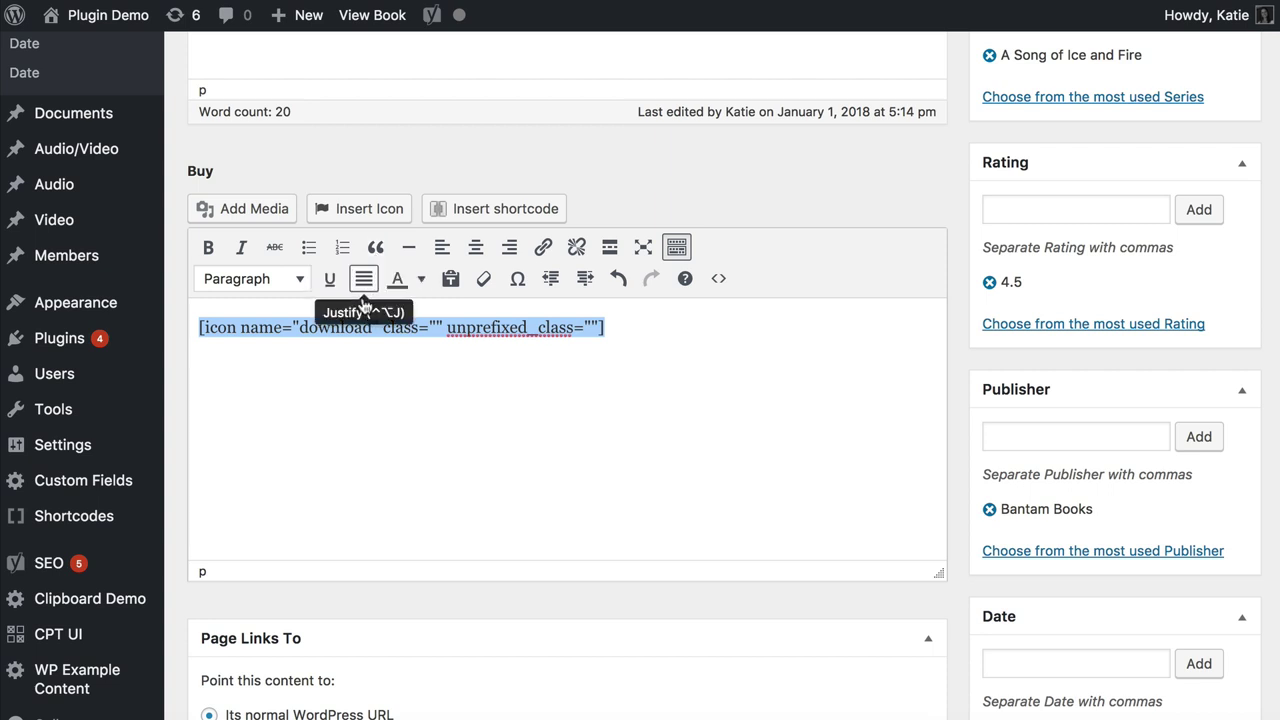
click(543, 246)
text(https://poststablepro.barn2.co.uk/wp-content/uploads/2018/01/eBook-PDF.pdf)
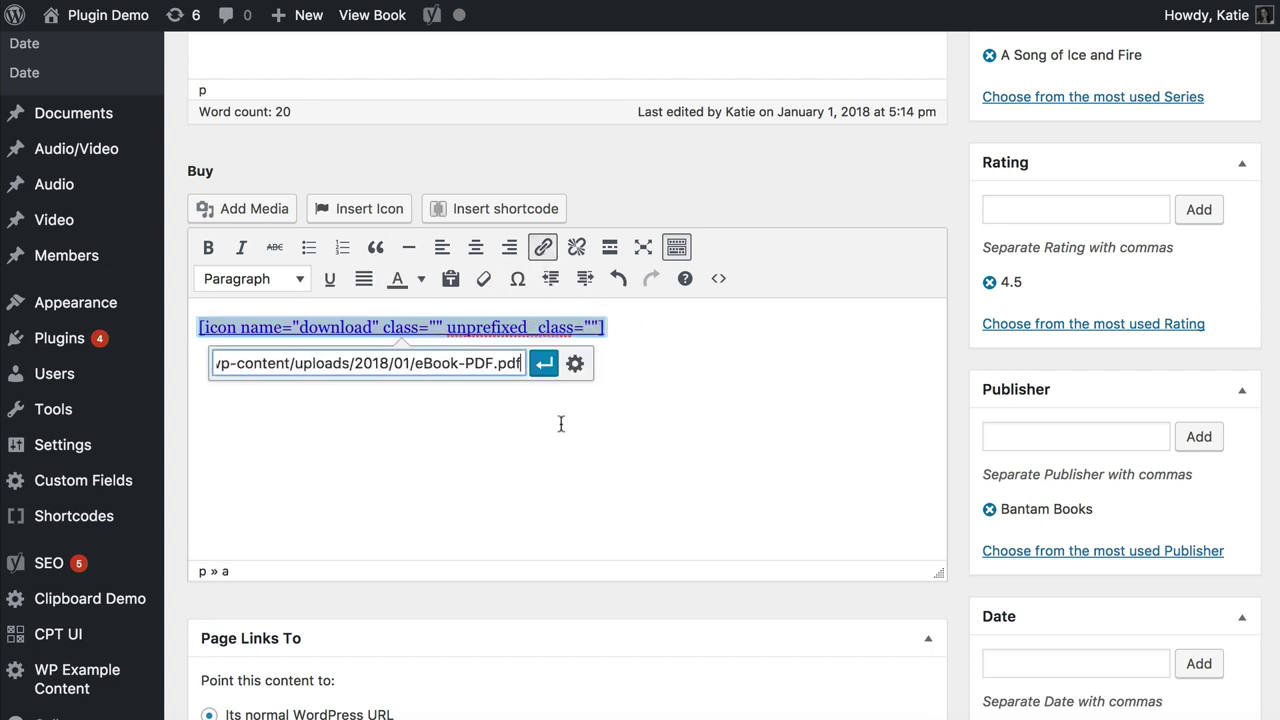
click(544, 364)
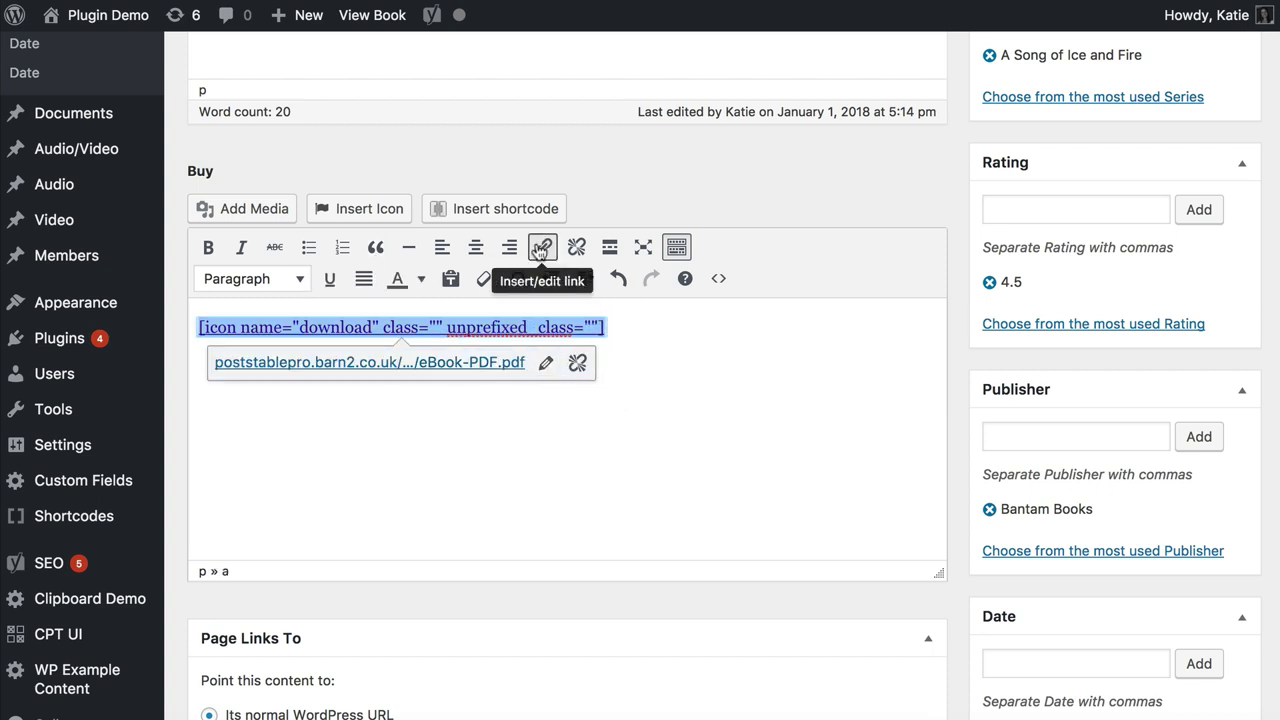
click(668, 327)
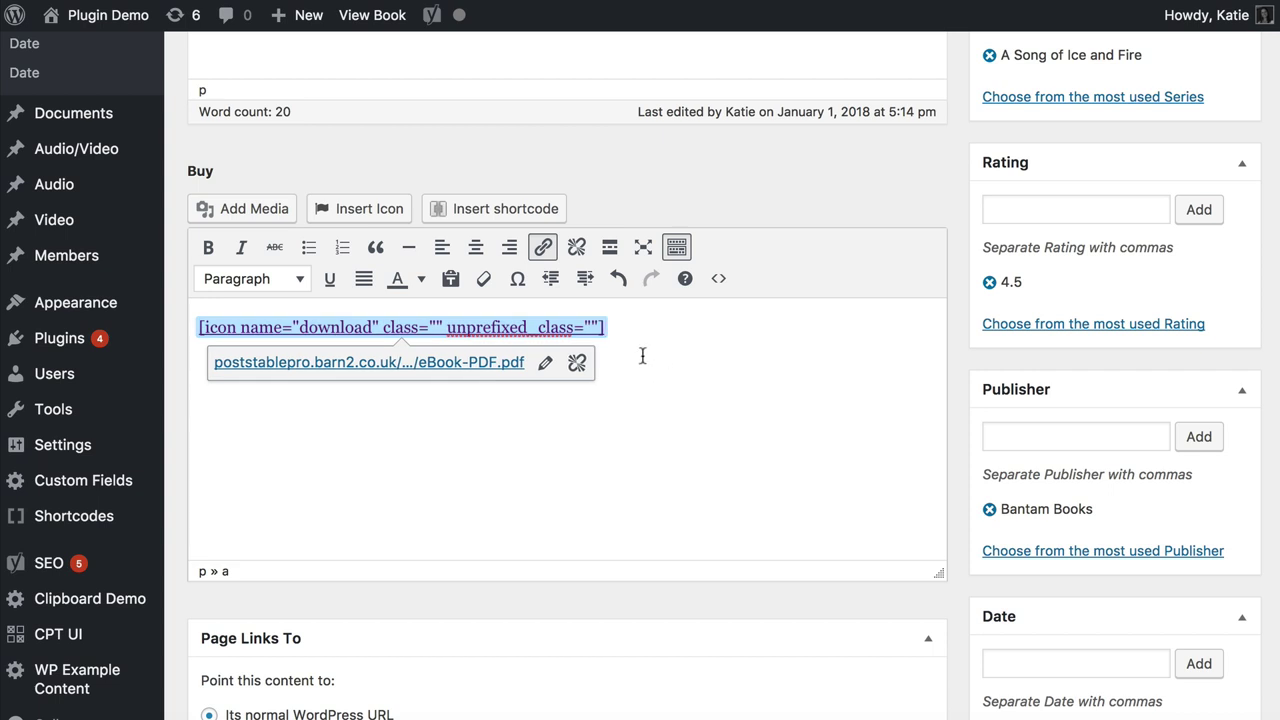
scroll(634, 354, up, 5)
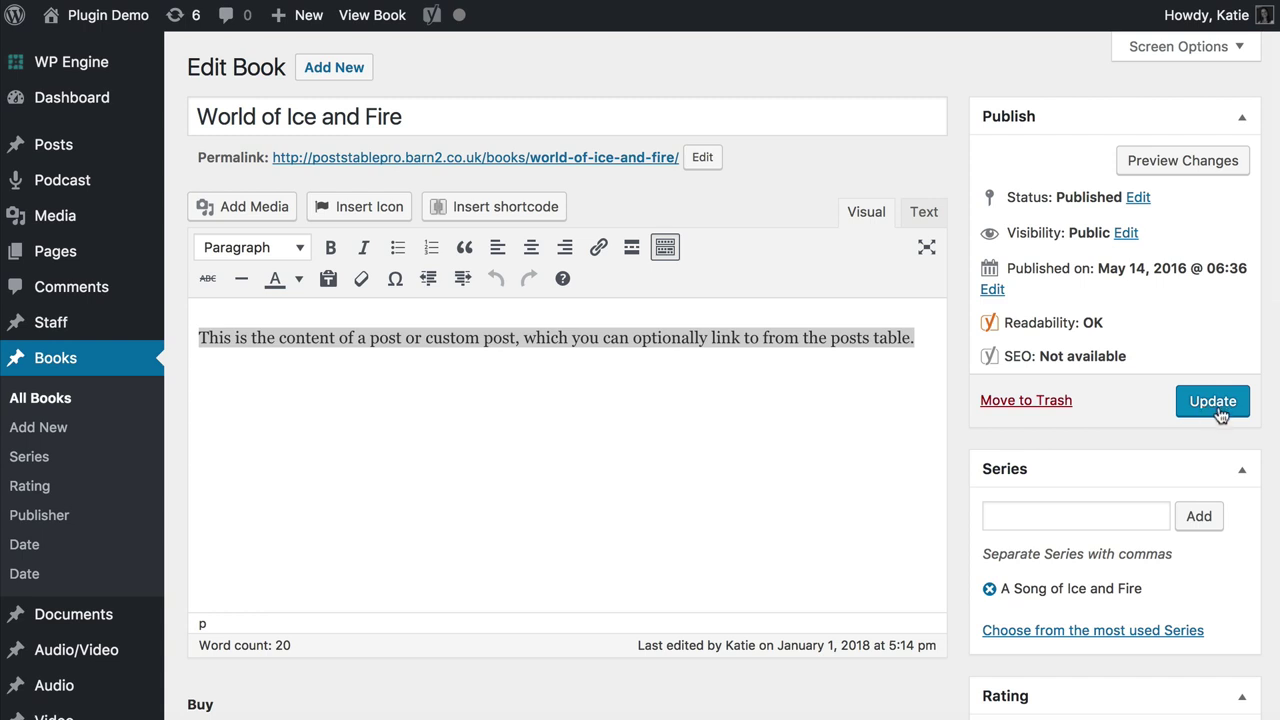
Start a new page and give it the title "E-Book Library"
mouse_move(94, 253)
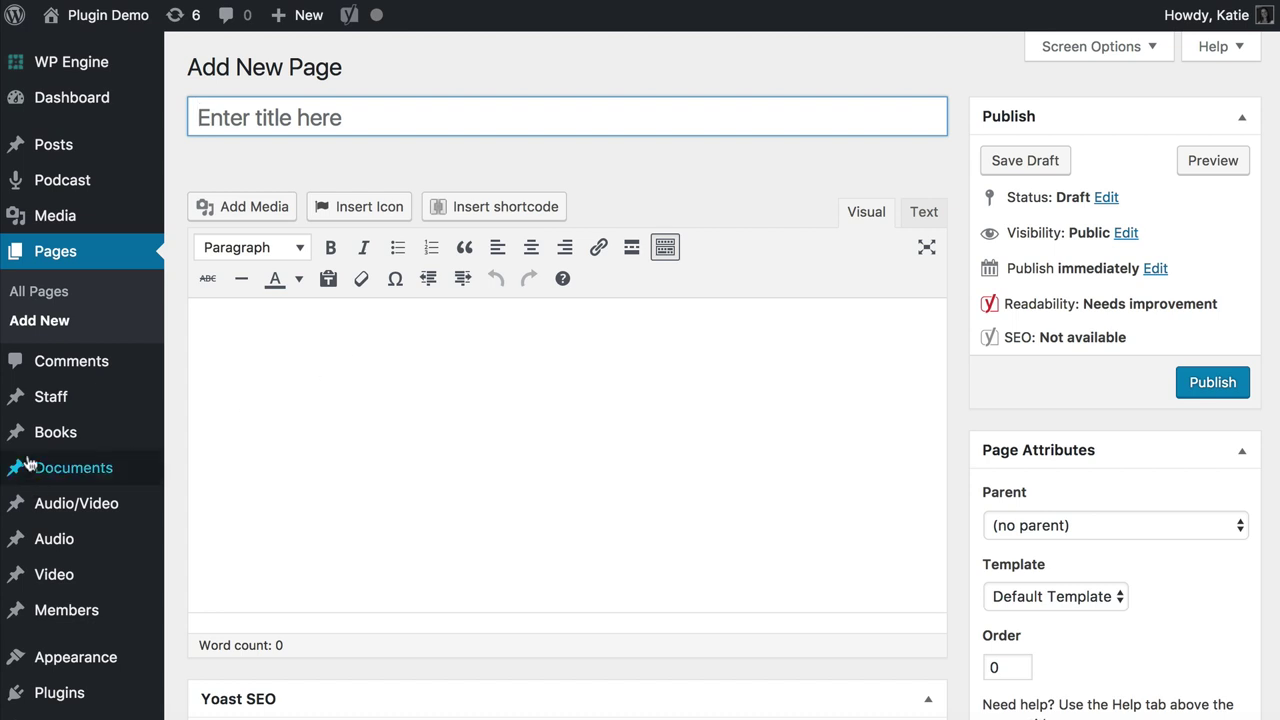
mouse_move(73, 442)
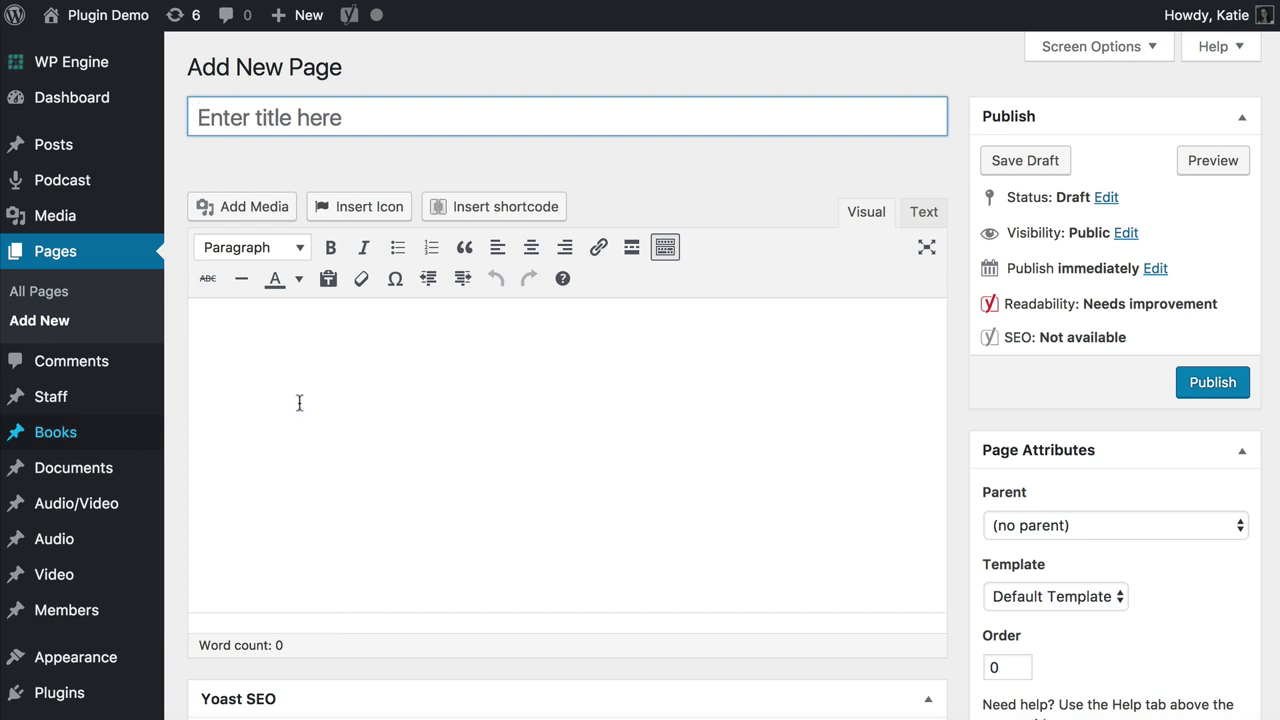
click(296, 345)
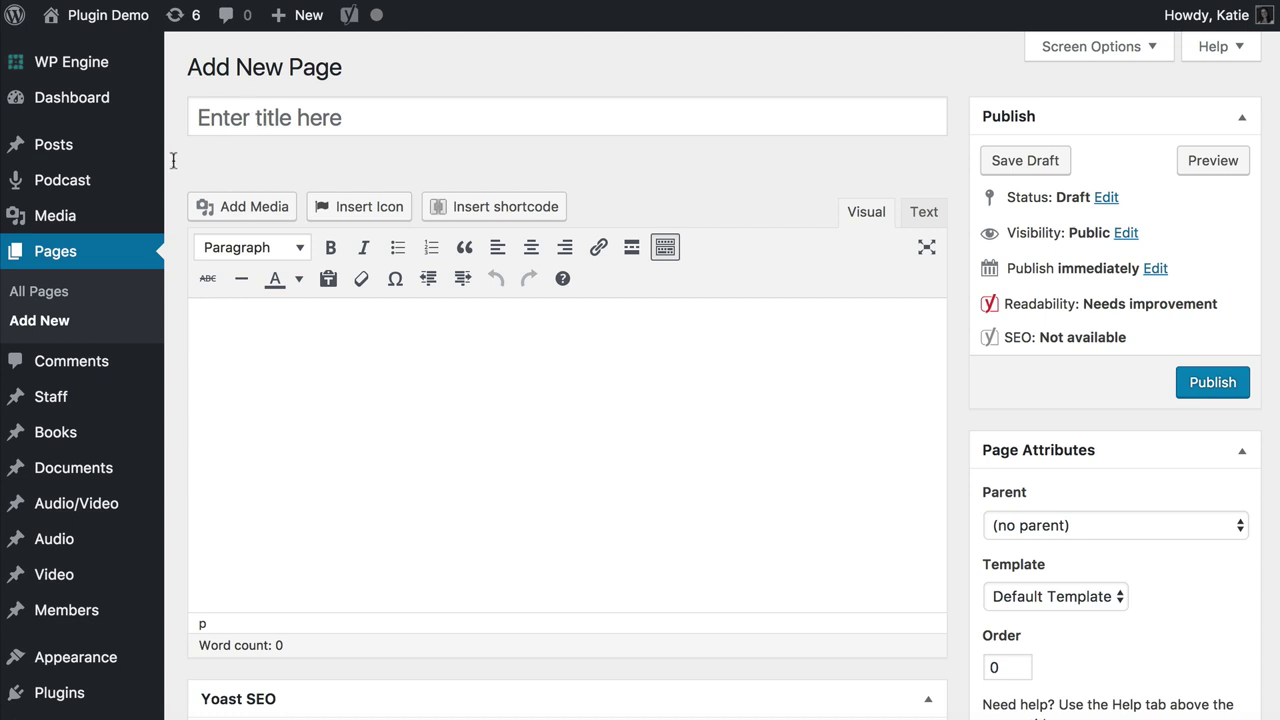
click(225, 114)
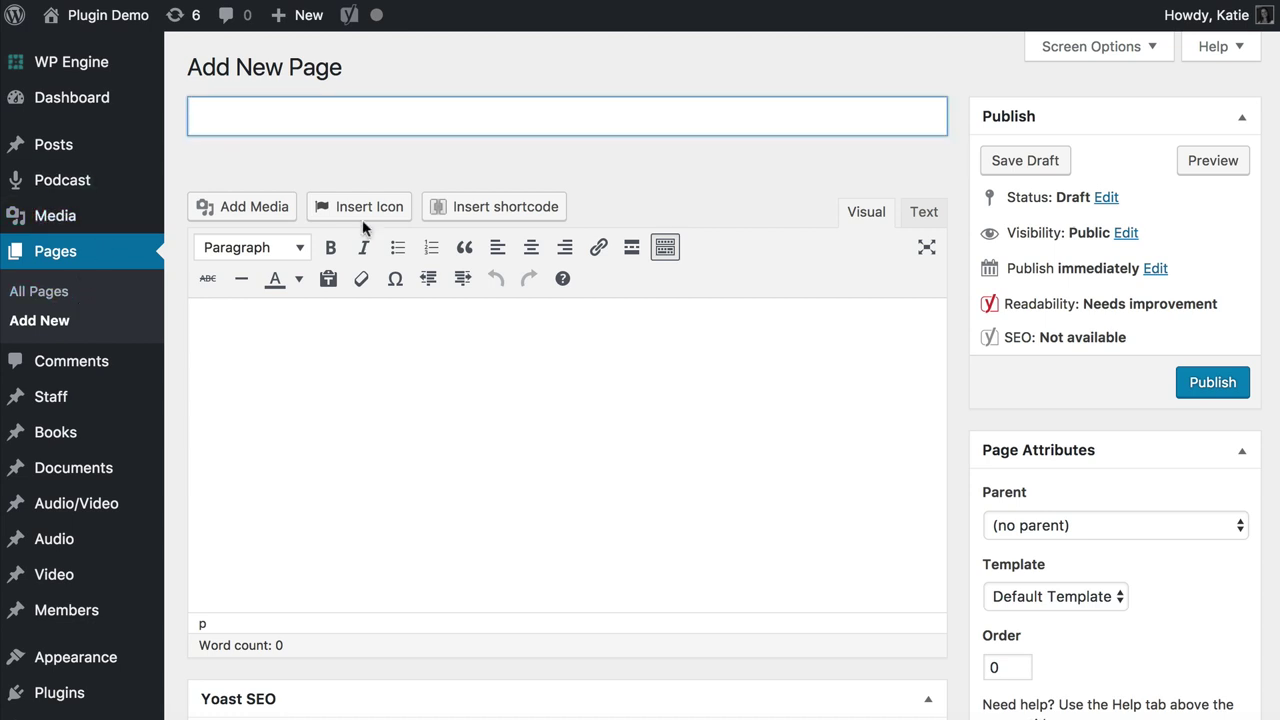
text(E-Book L)
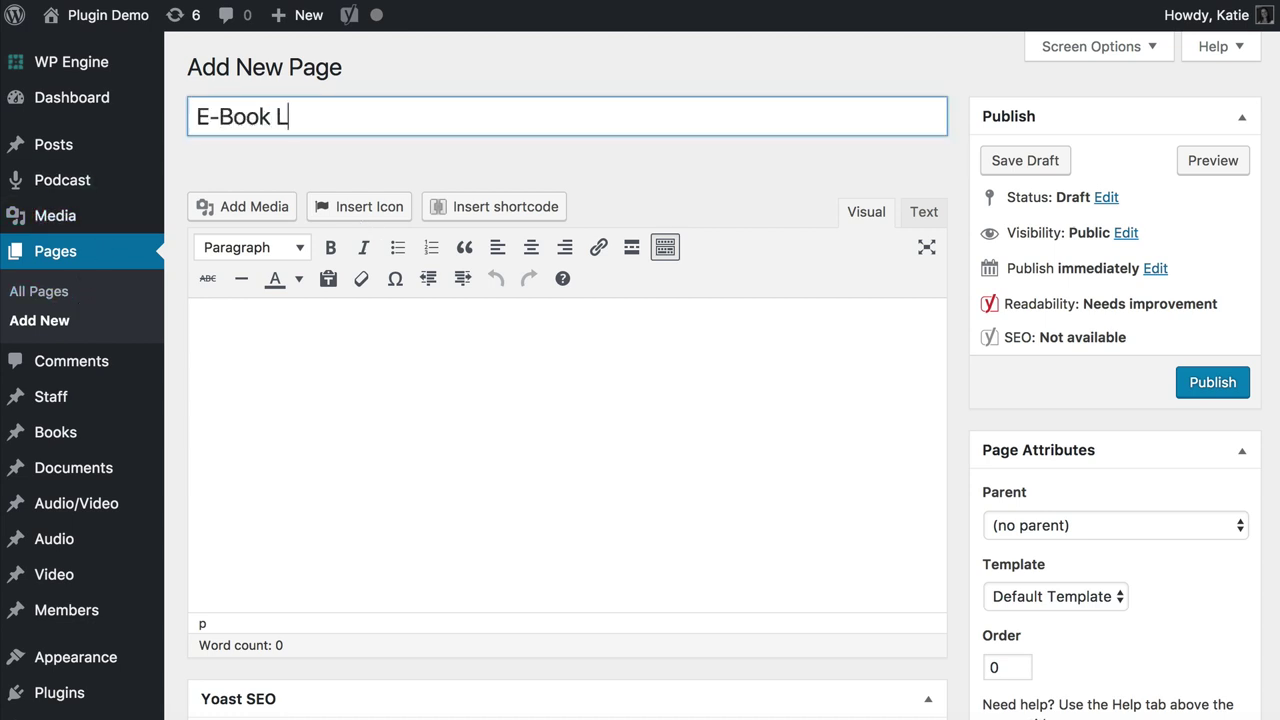
text(ibrary)
Enter the shortcode [posts_table post_type="books"] in the page body and preview the page's book table
click(343, 334)
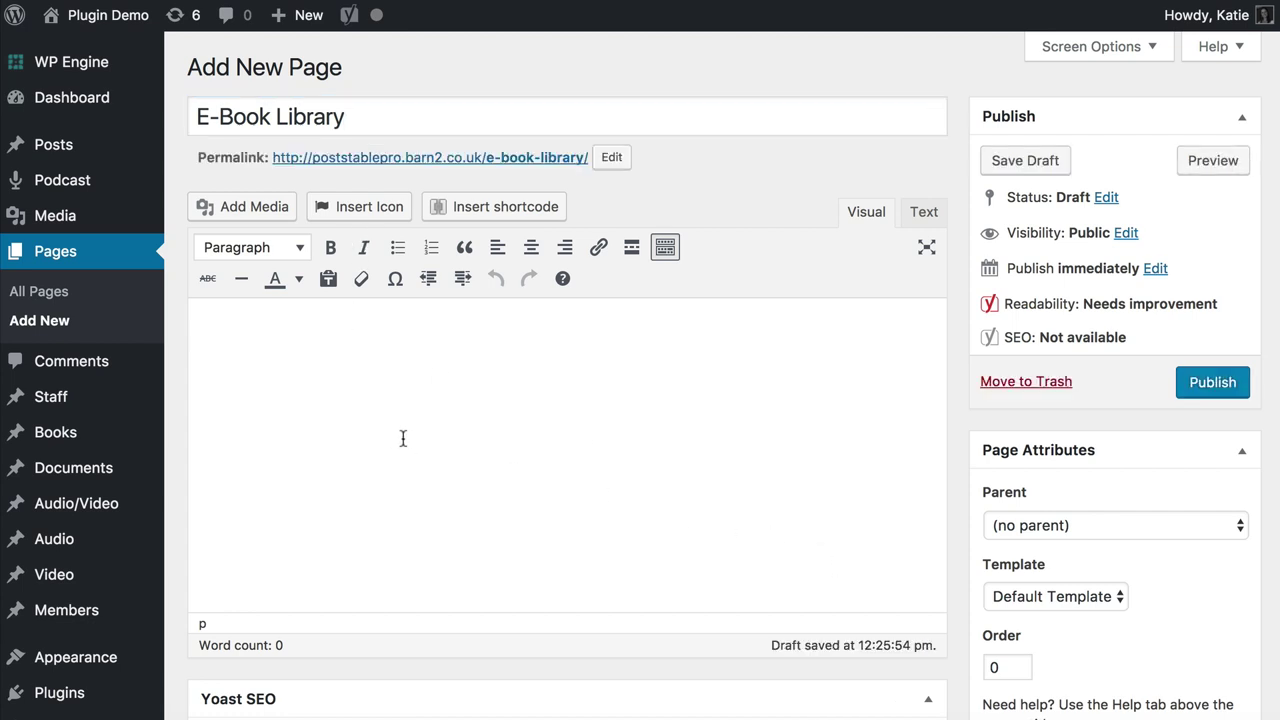
text([posts_table)
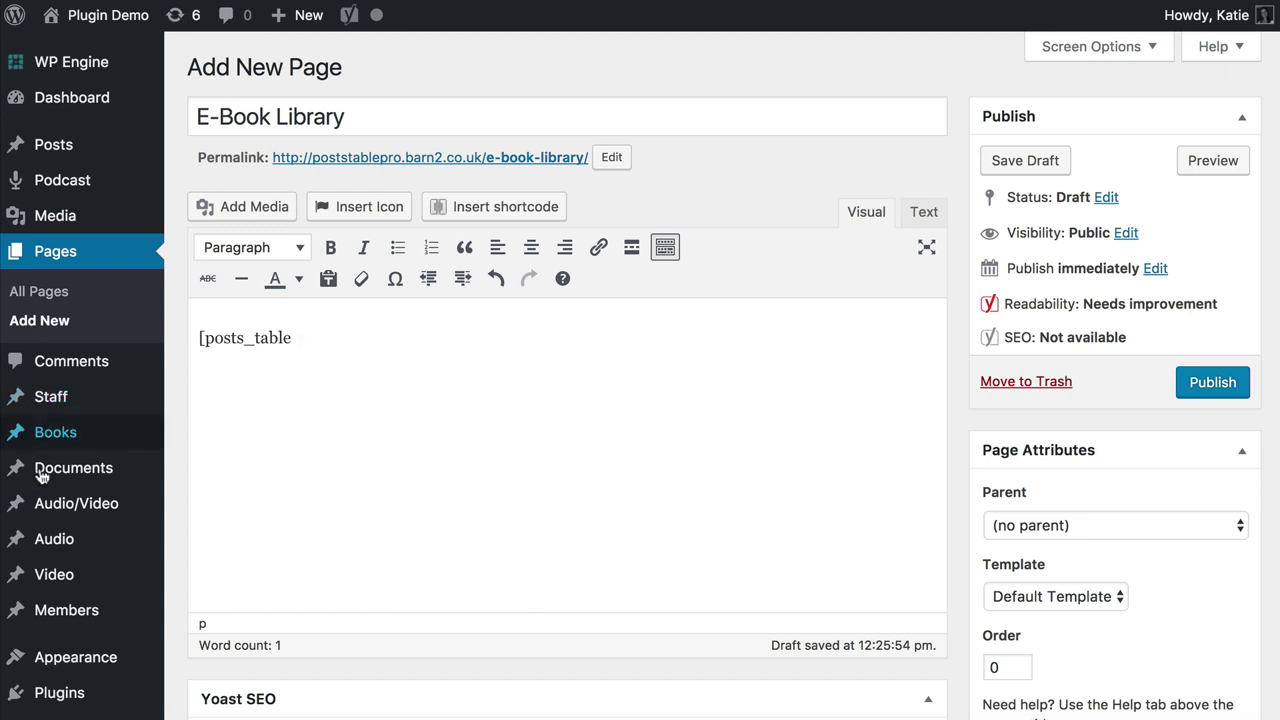
mouse_move(85, 440)
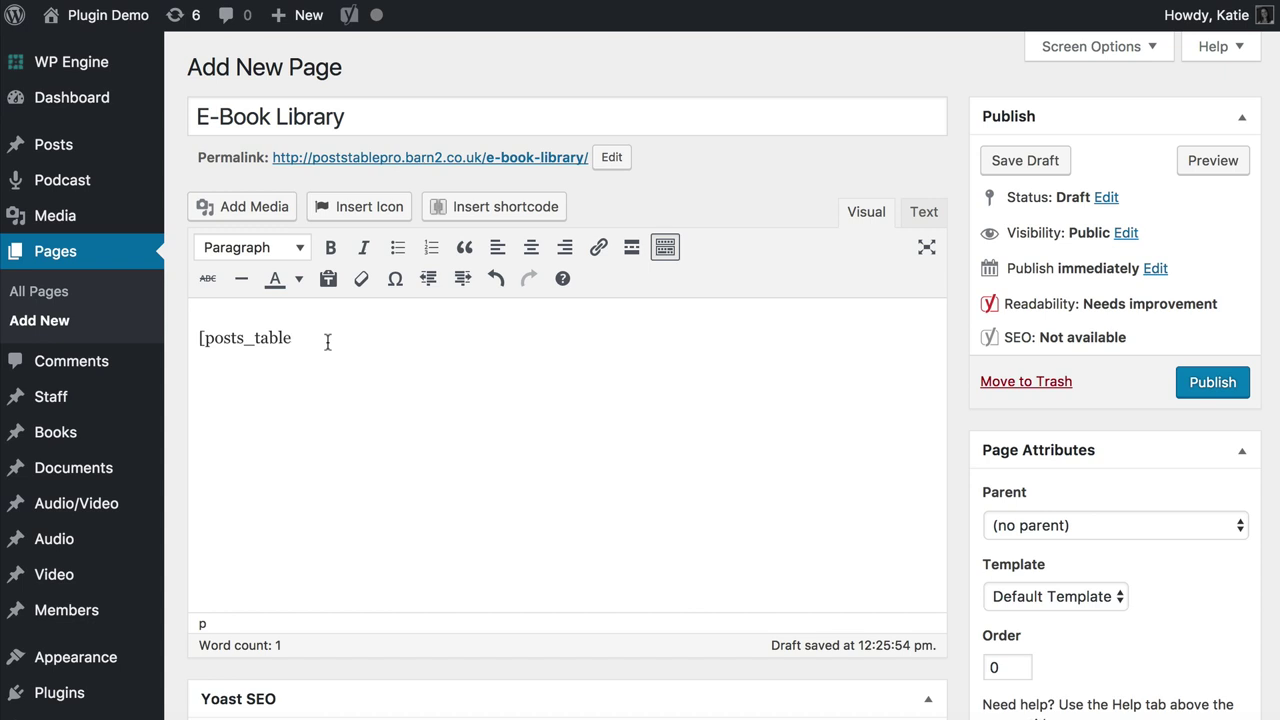
text(post_type="books")
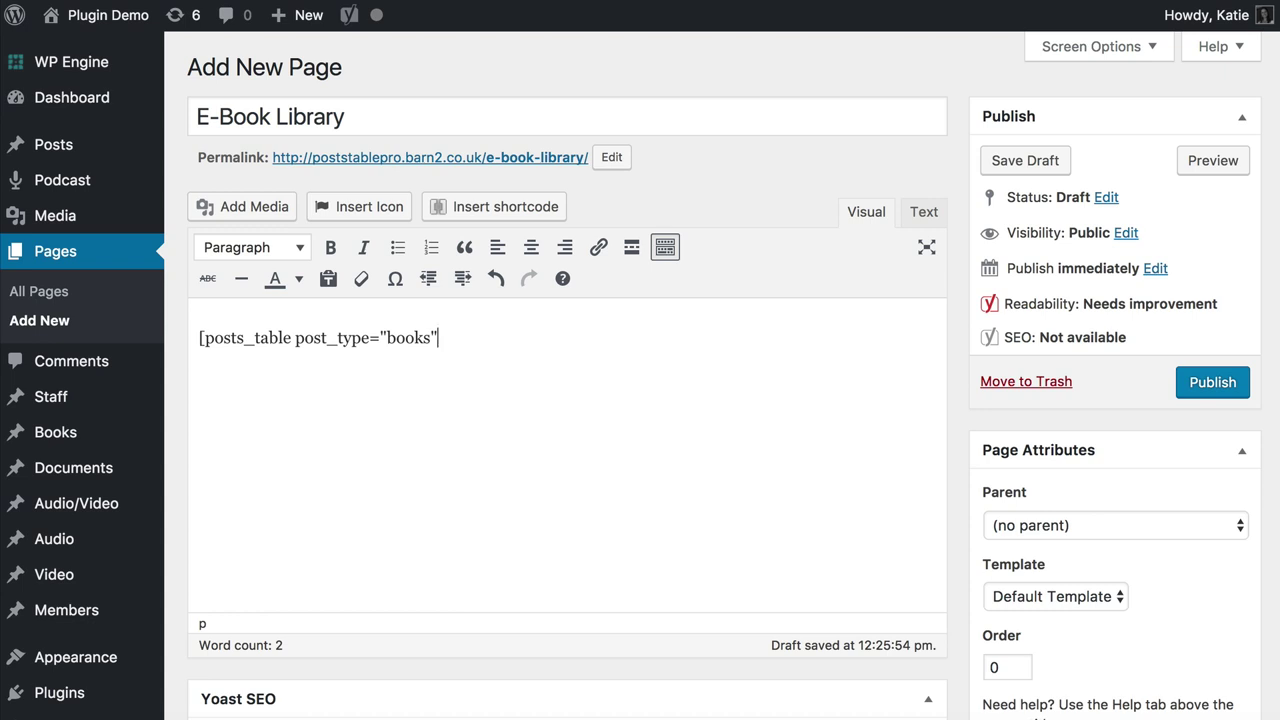
text(])
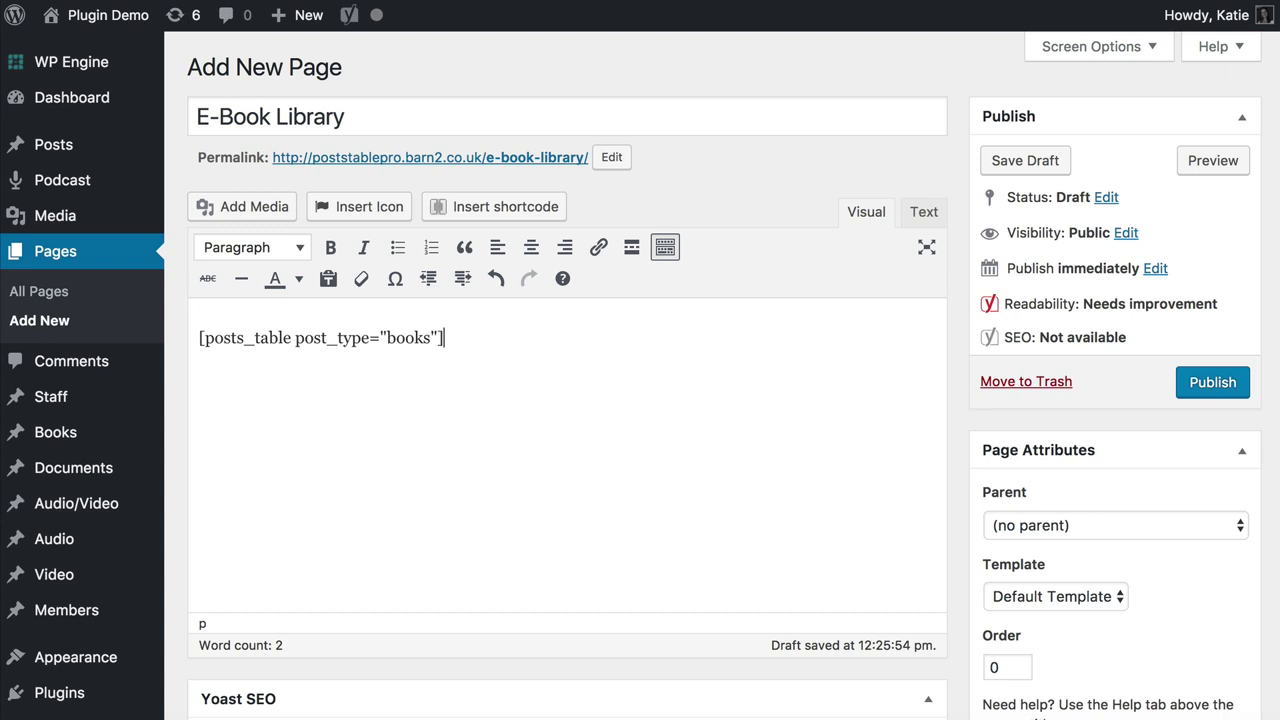
click(1210, 163)
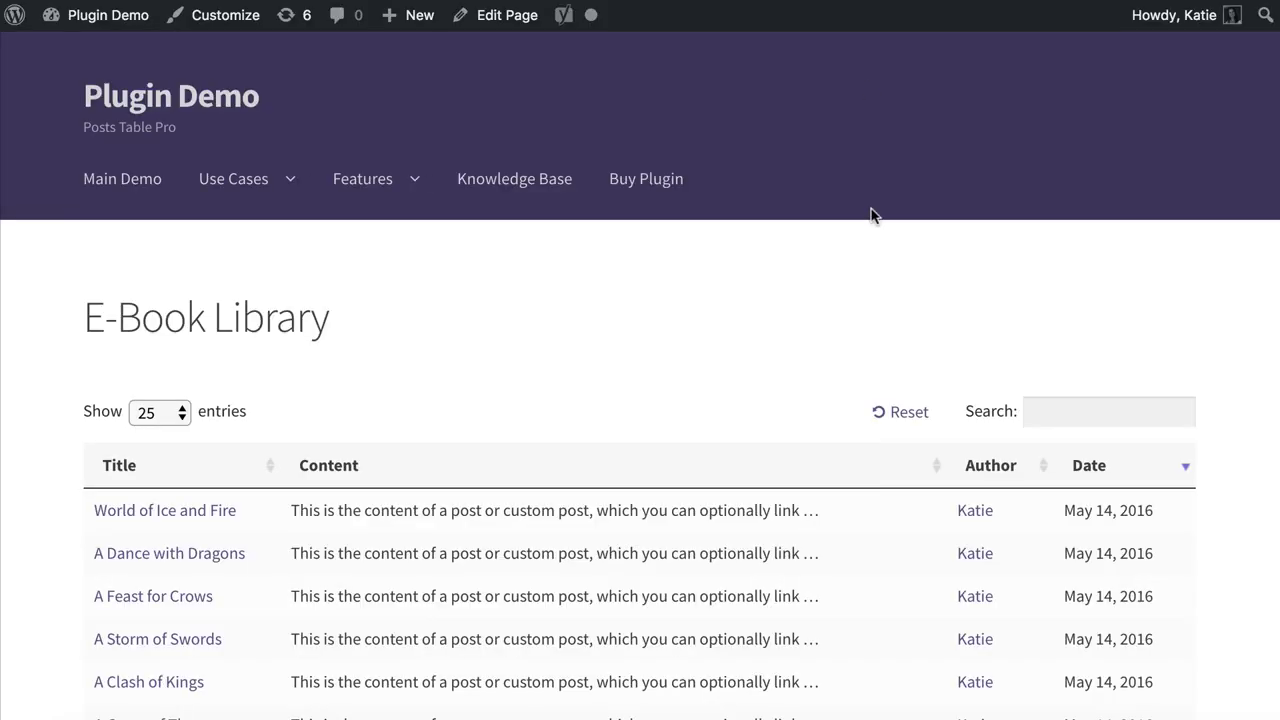
scroll(880, 331, down, 3)
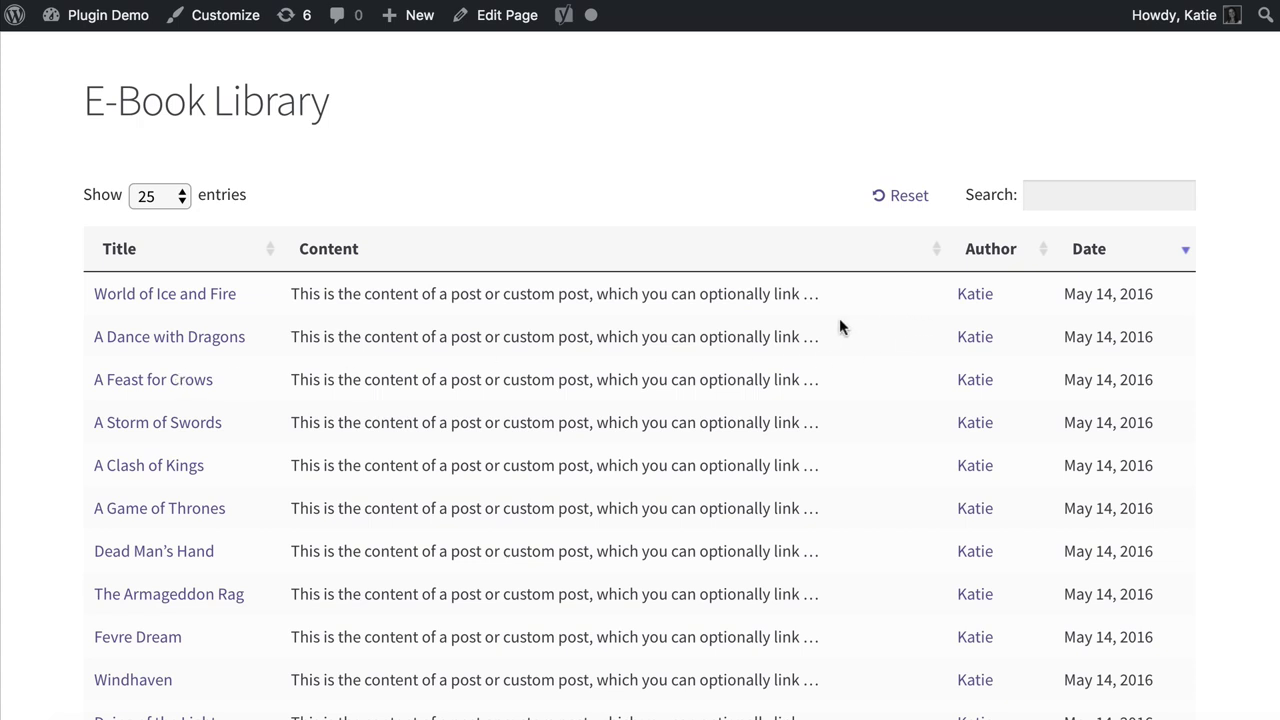
Try sorting the previewed E-Book Library table by its Date and Author columns
click(1094, 250)
click(1095, 255)
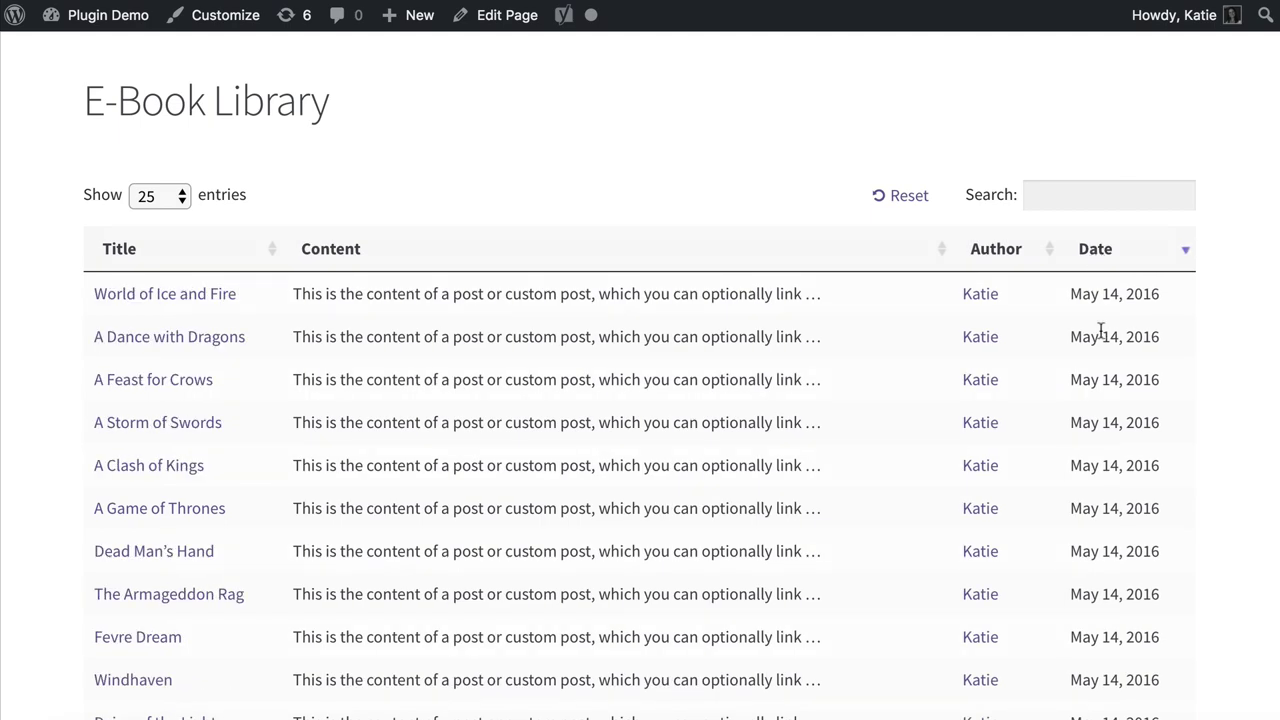
click(990, 255)
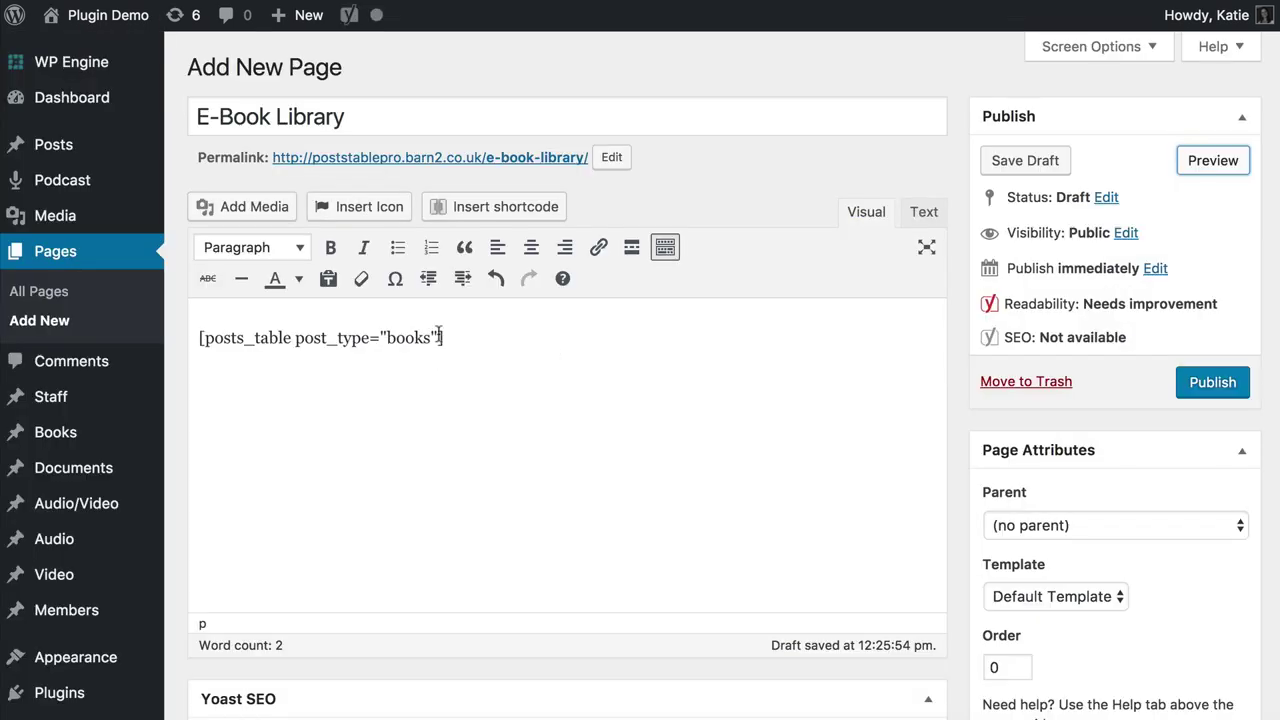
Add columns="image,title,content,tax:publisher,cf:buy" inside the posts_table shortcode after the post type
click(438, 336)
text(columns)
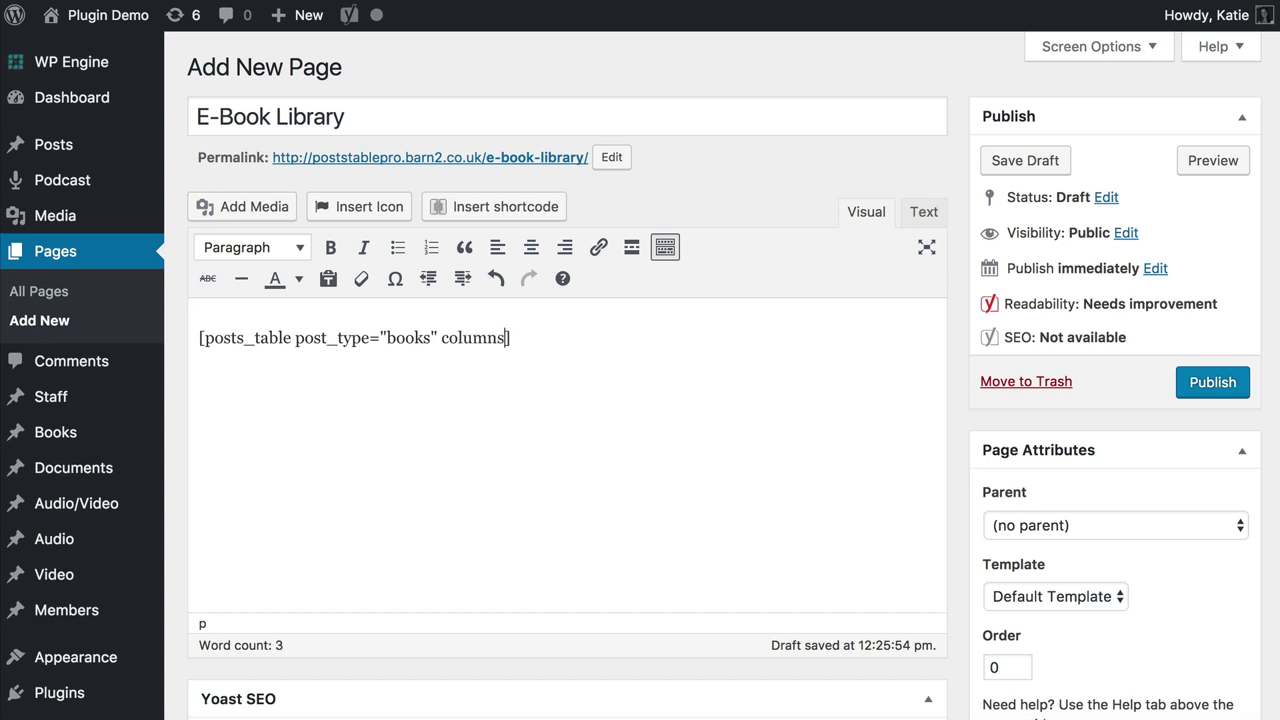
text(=")
text(image,)
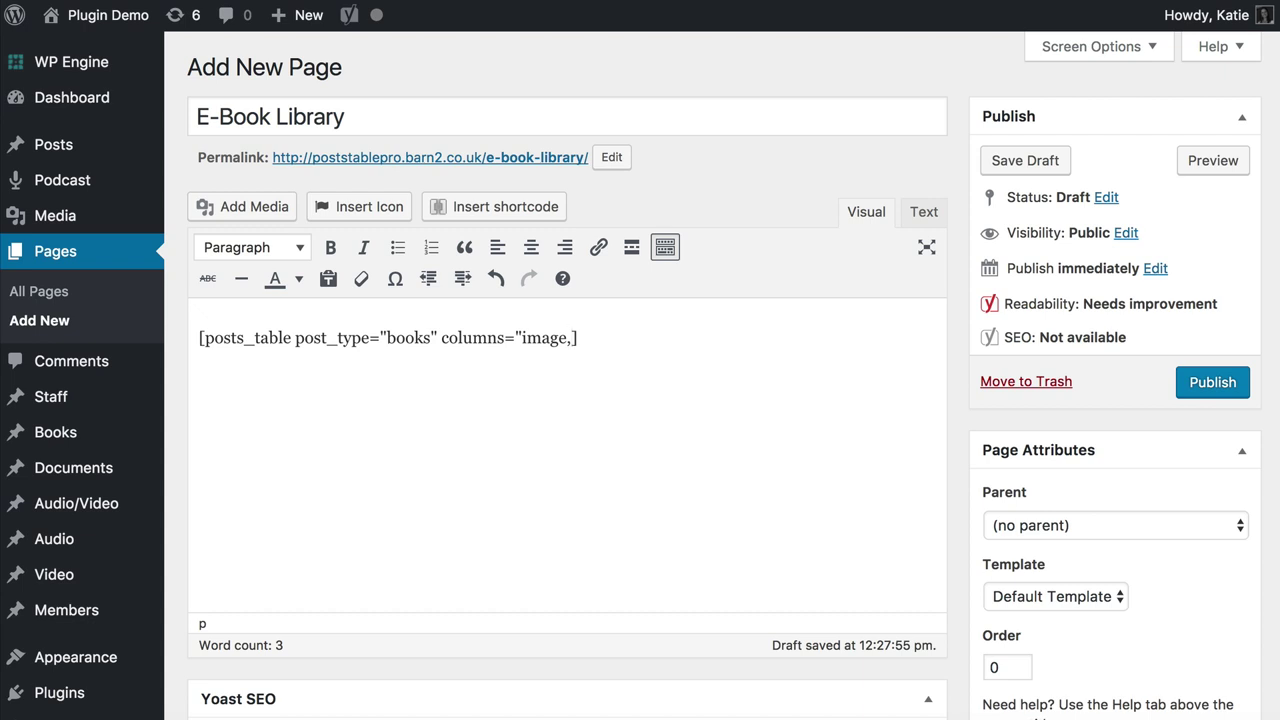
text(title,tax:)
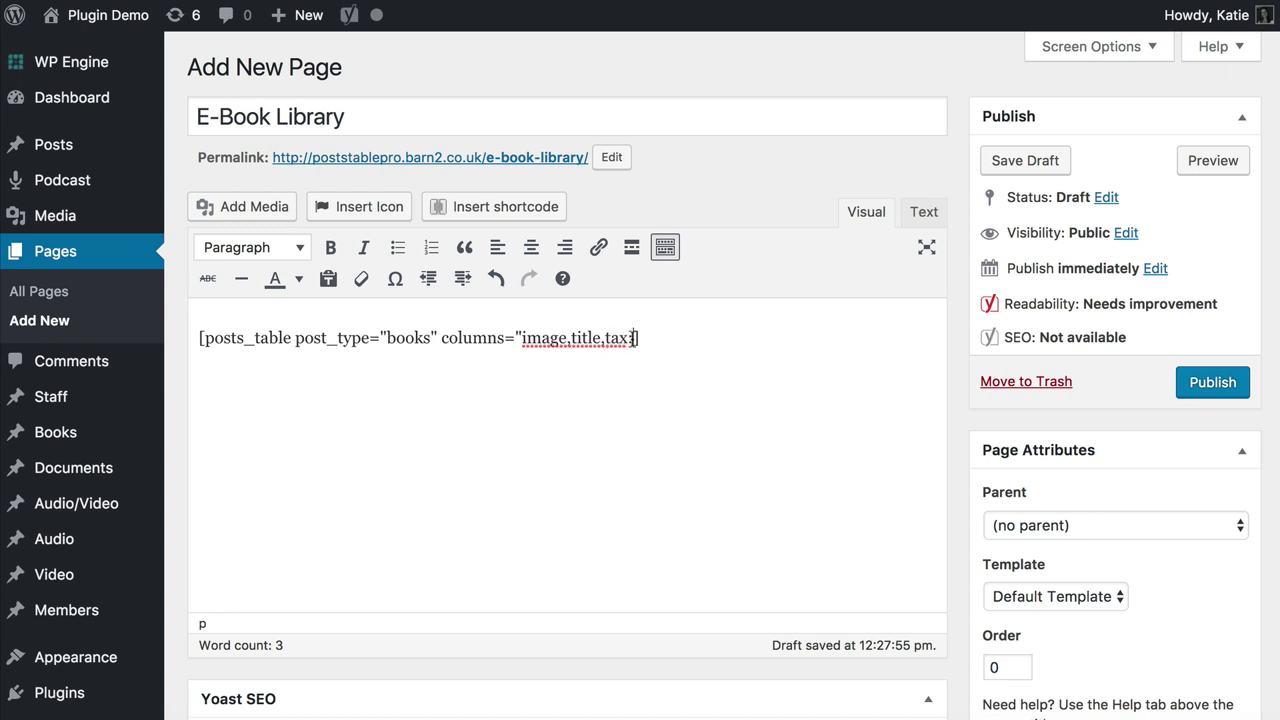
text(publi)
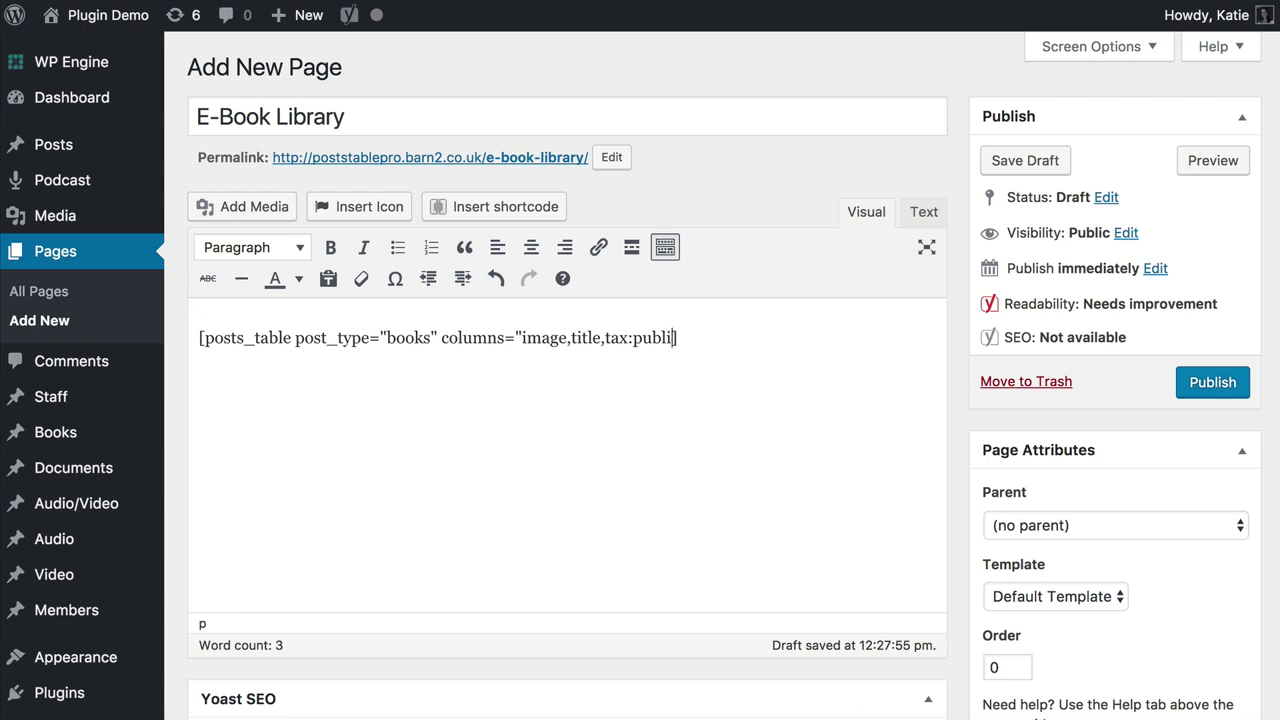
text(sher,)
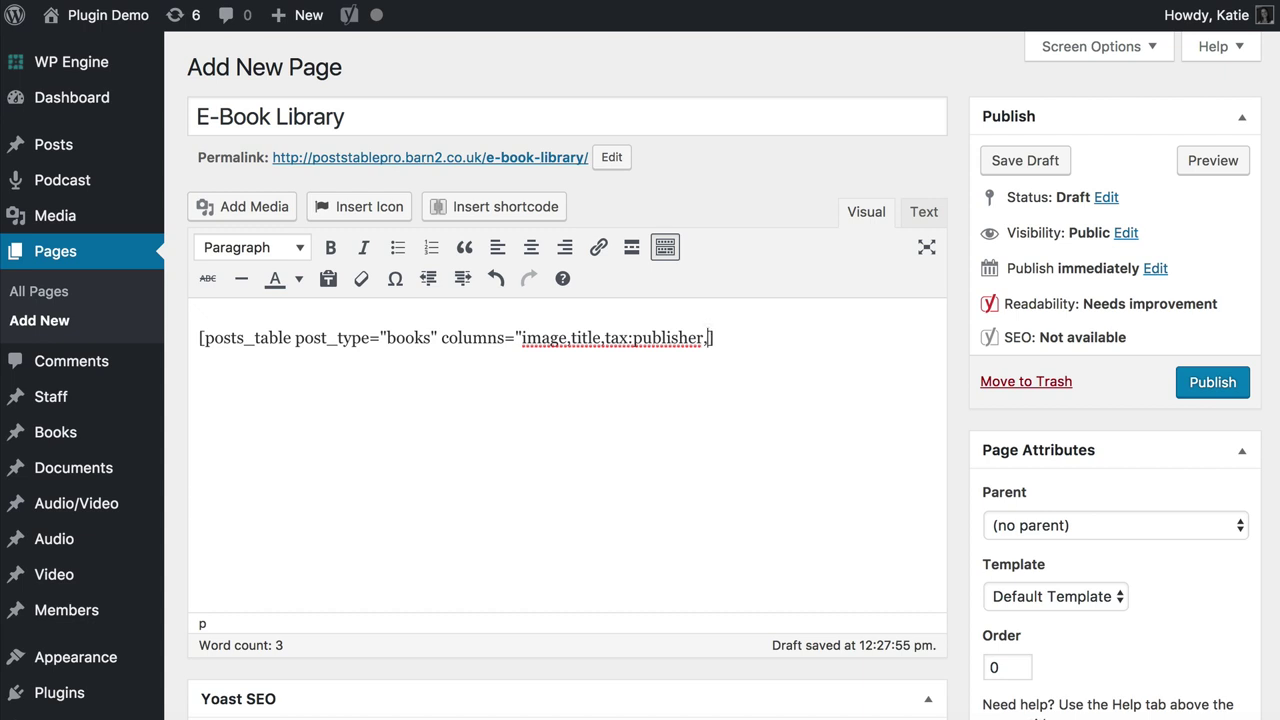
text(cf:buy)
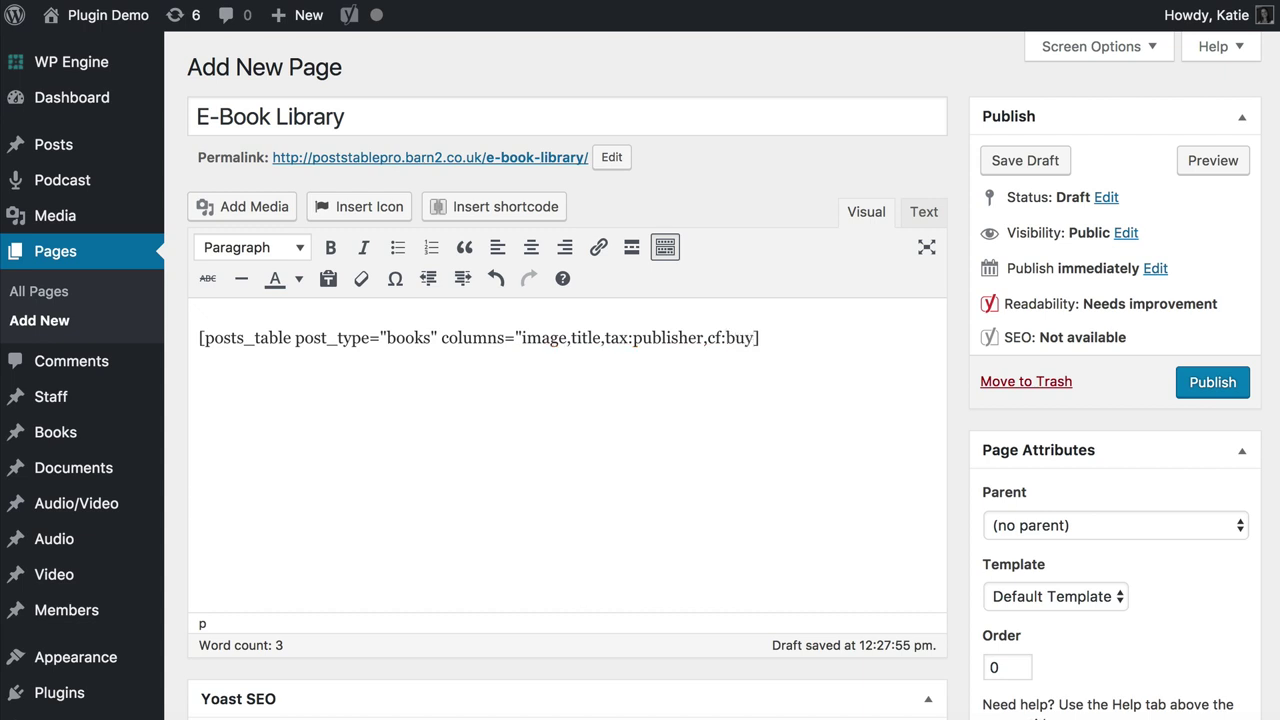
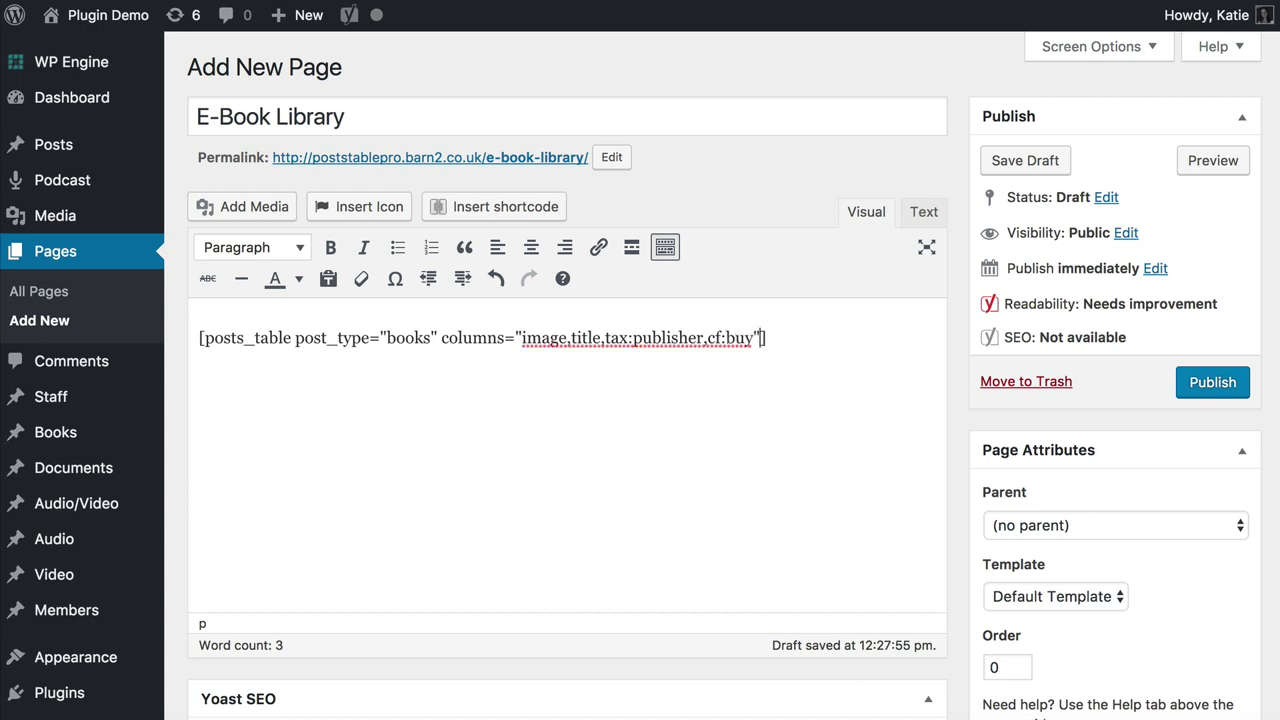
click(606, 338)
text(content,)
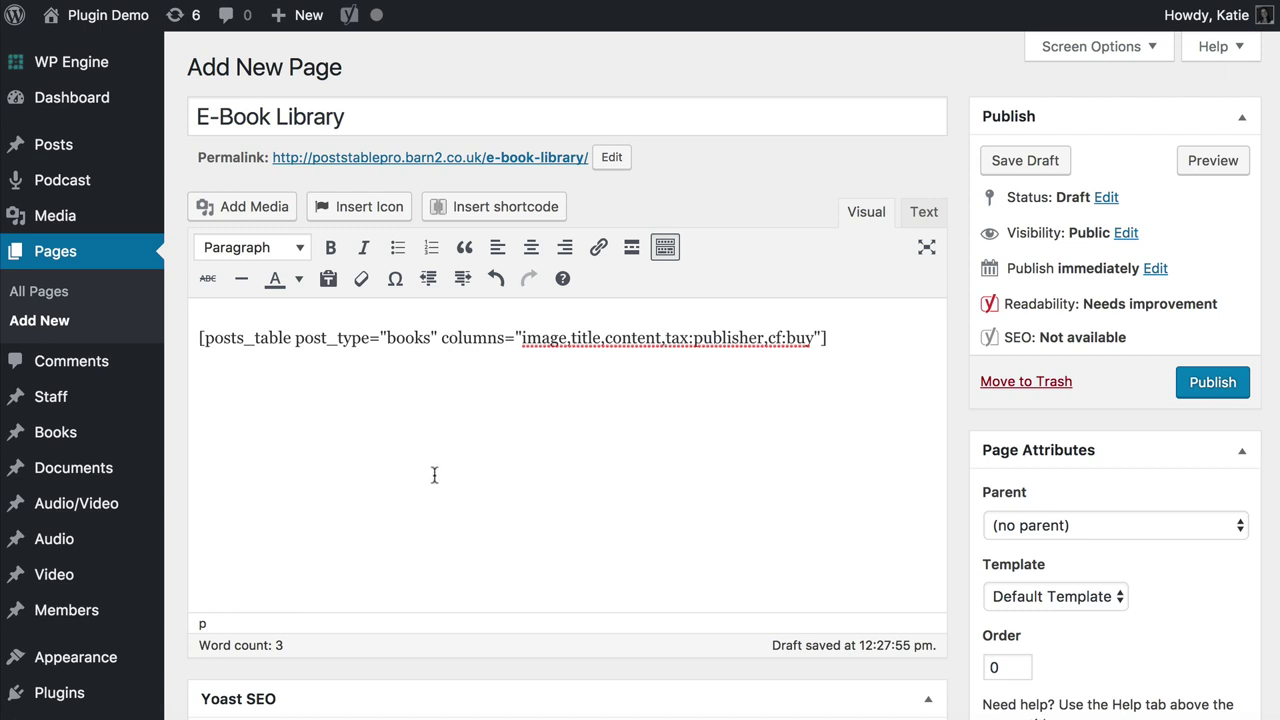
Add shortcodes="true" at the end of the posts_table shortcode and preview the page
click(821, 338)
text(shortcodes="true")
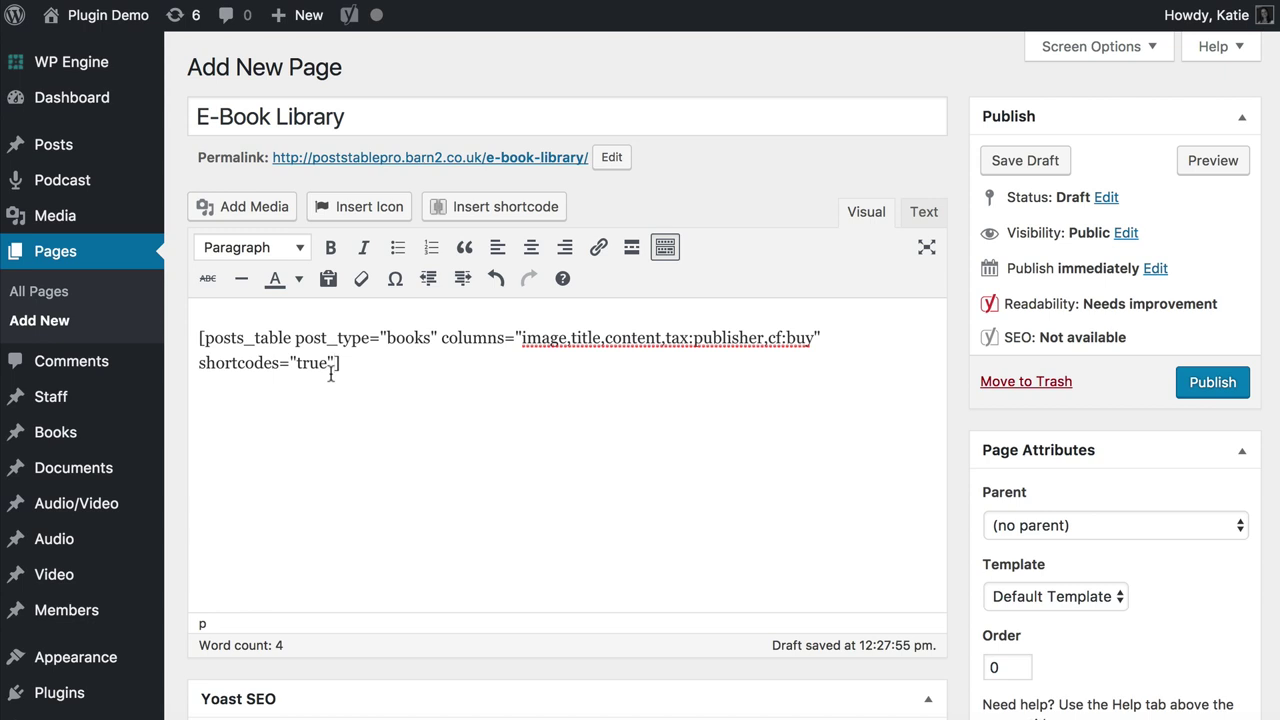
drag(340, 364, 160, 362)
click(385, 370)
click(1212, 170)
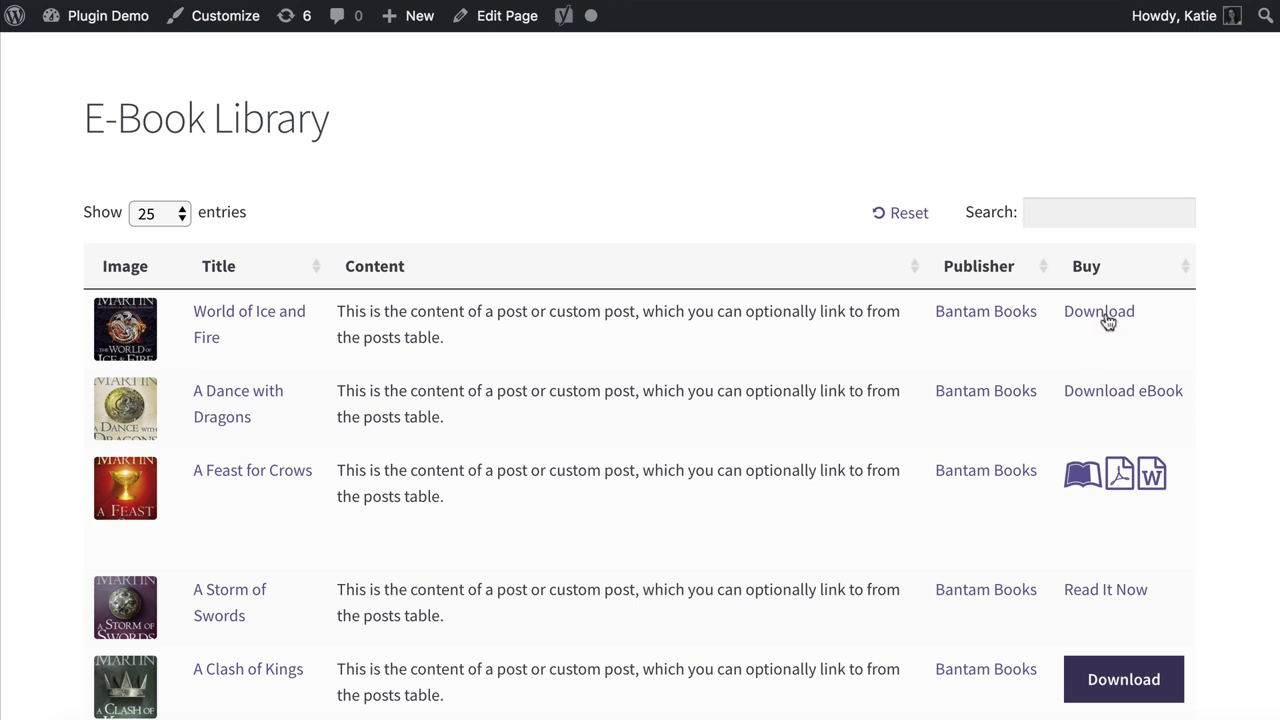
Open the World of Ice and Fire book page from the table and examine its cover image and content
click(1125, 684)
click(246, 322)
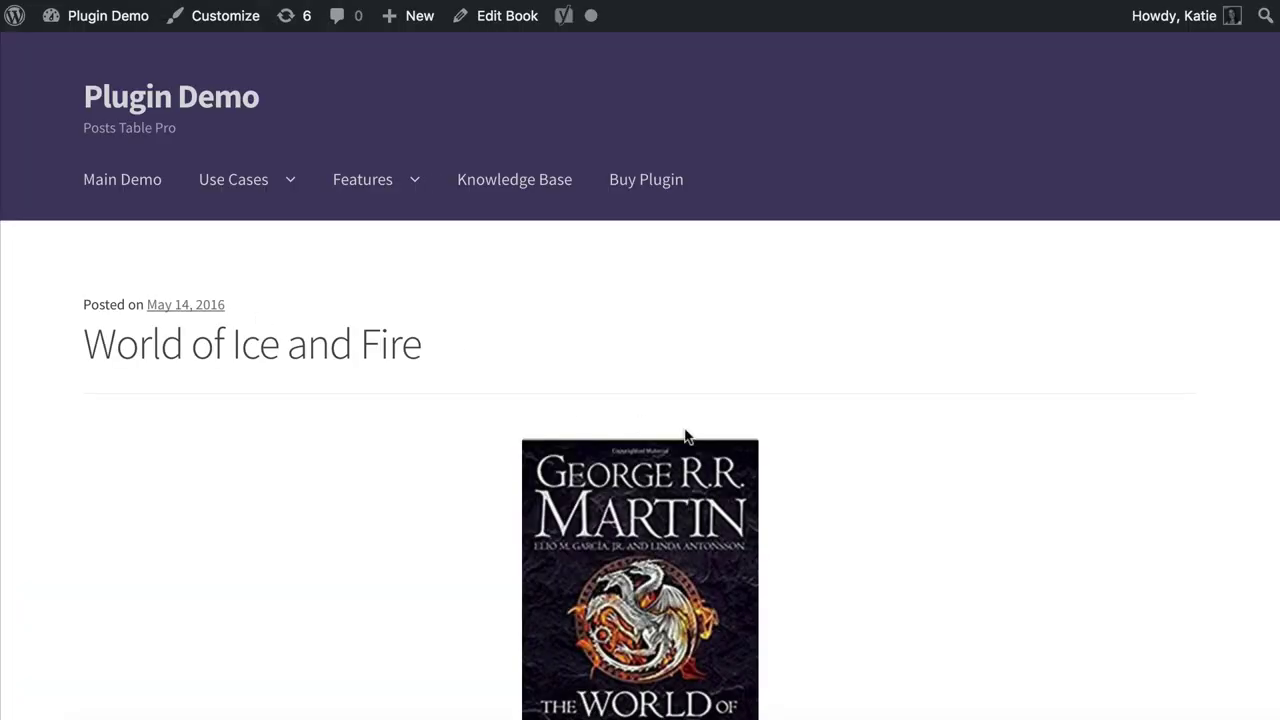
scroll(688, 432, down, 3)
scroll(688, 432, up, 1)
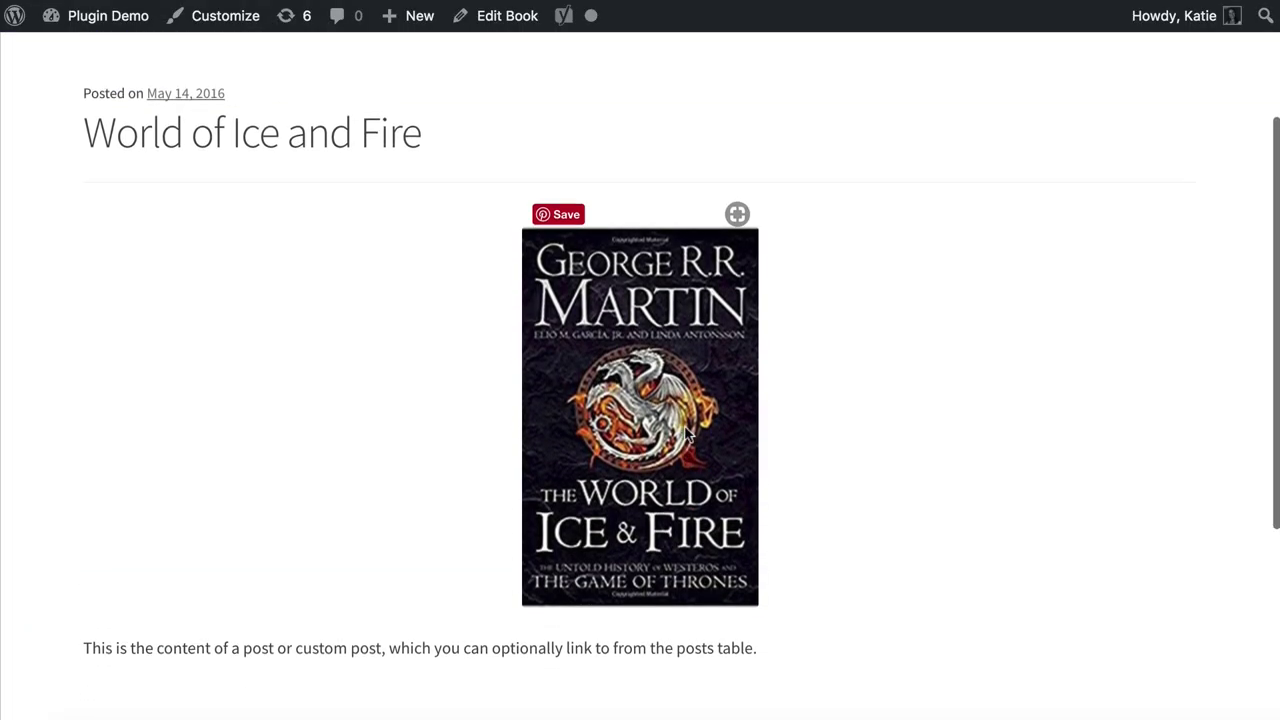
scroll(688, 432, up, 1)
scroll(688, 432, down, 1)
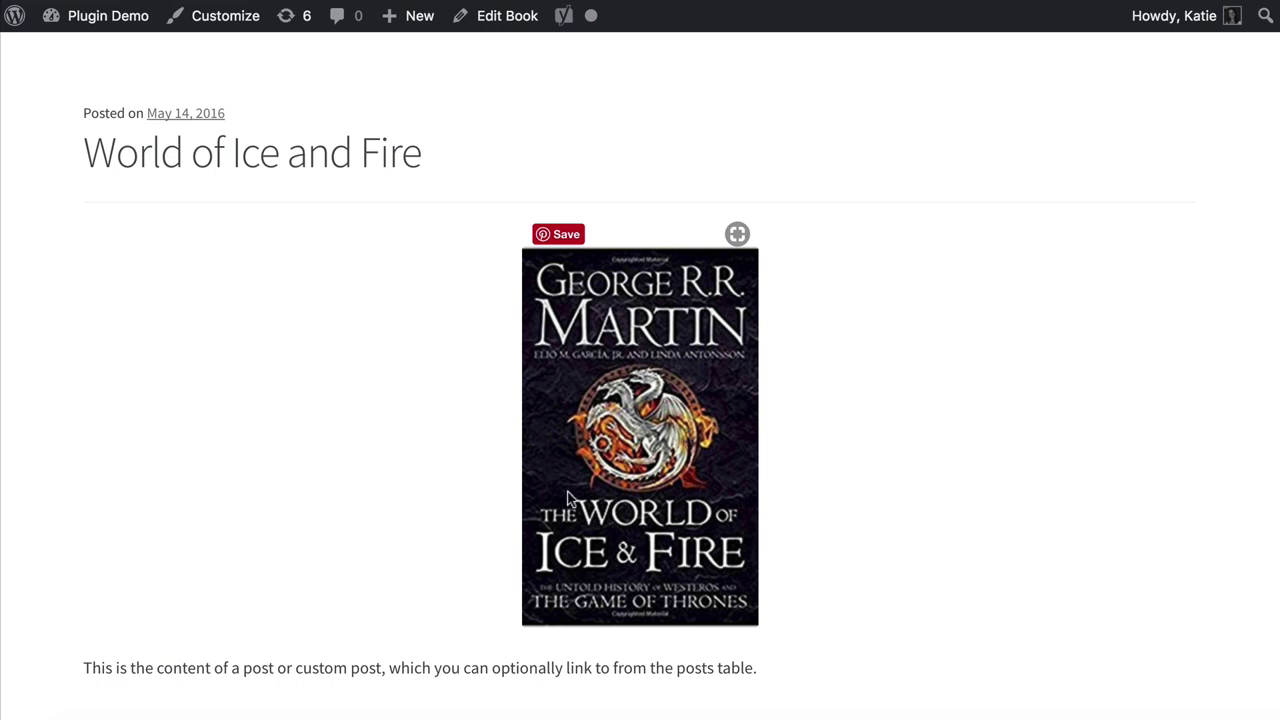
scroll(600, 474, down, 5)
scroll(600, 472, up, 4)
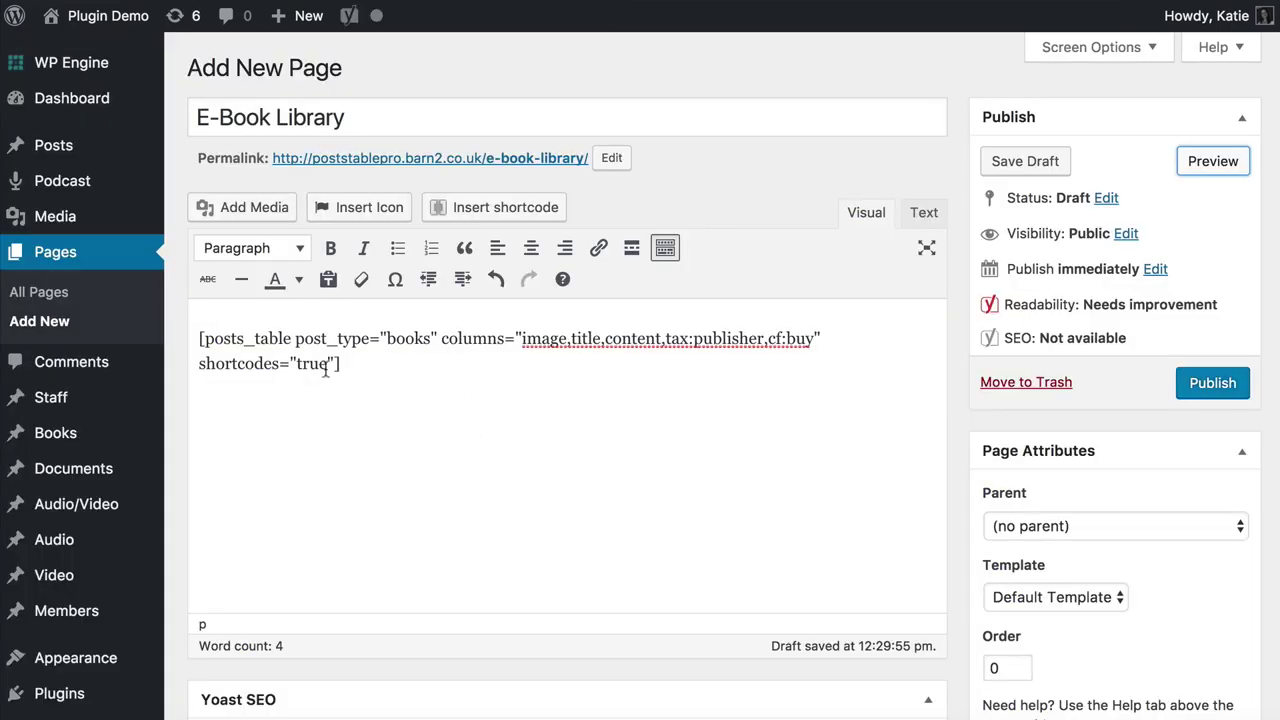
Add filters="tax:publisher,tax:series" at the end of the posts_table shortcode
text(filters=)
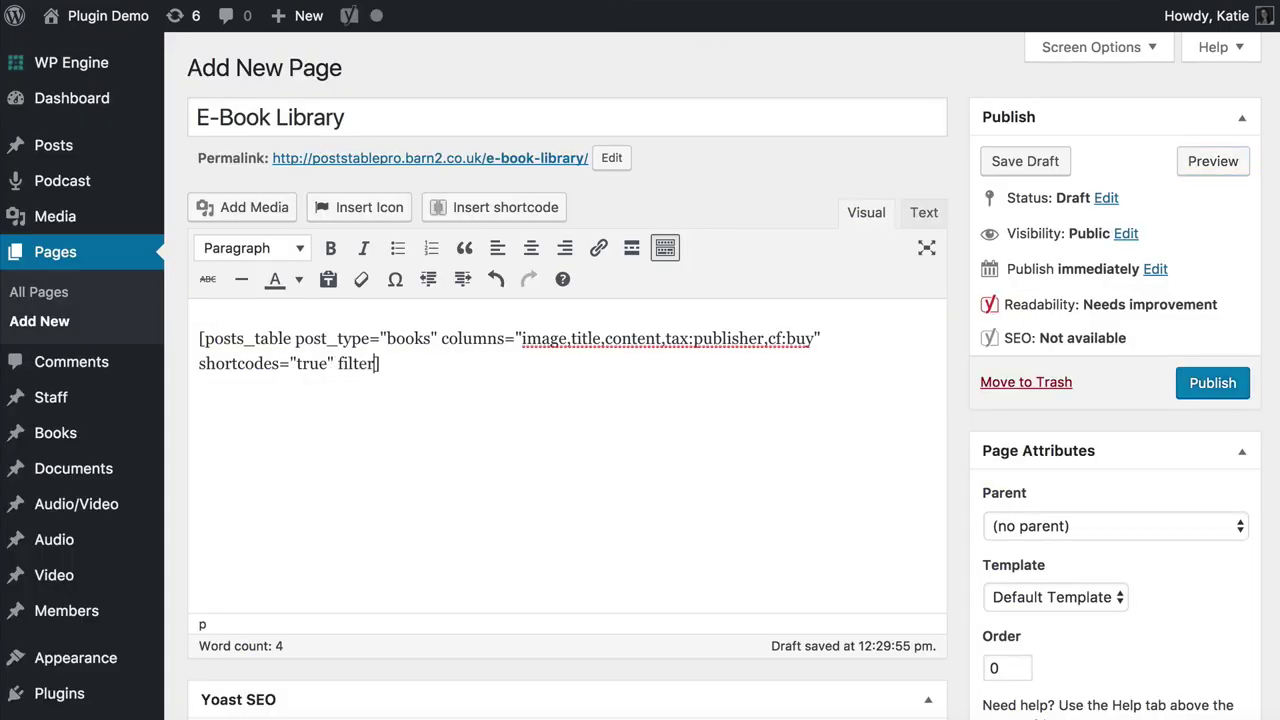
text(")
text(tax:publisher,)
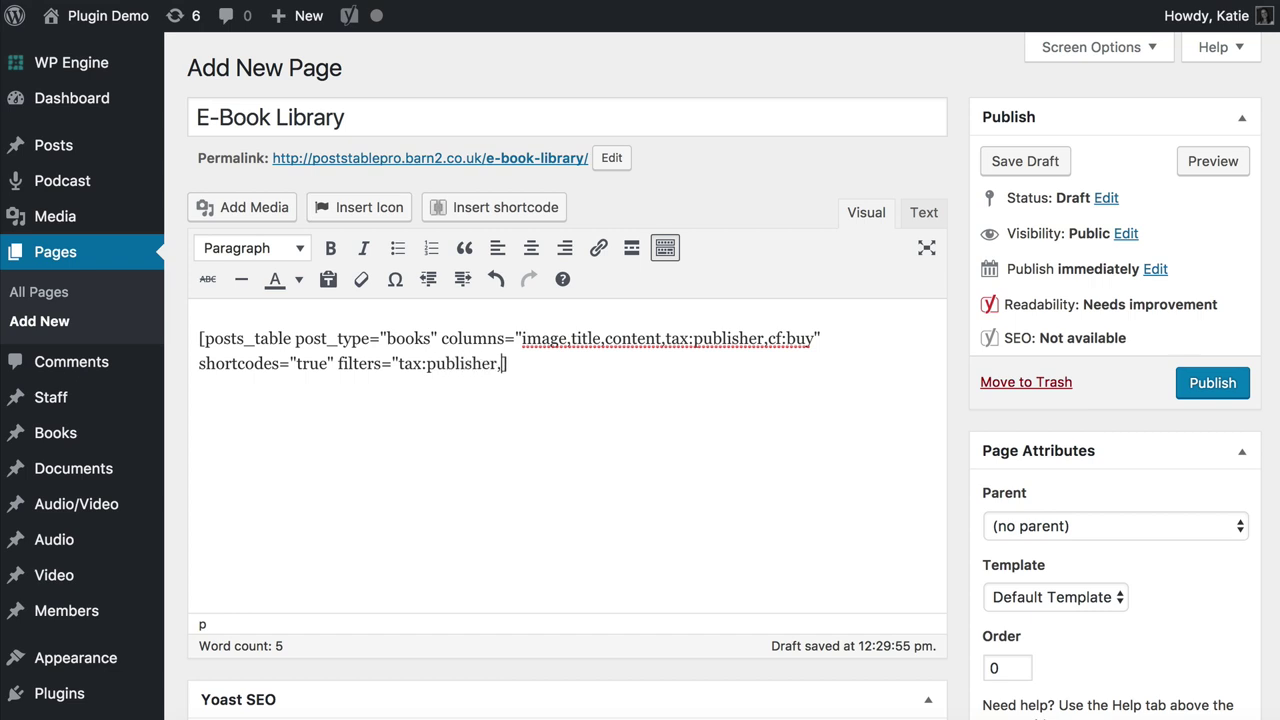
text(tax:)
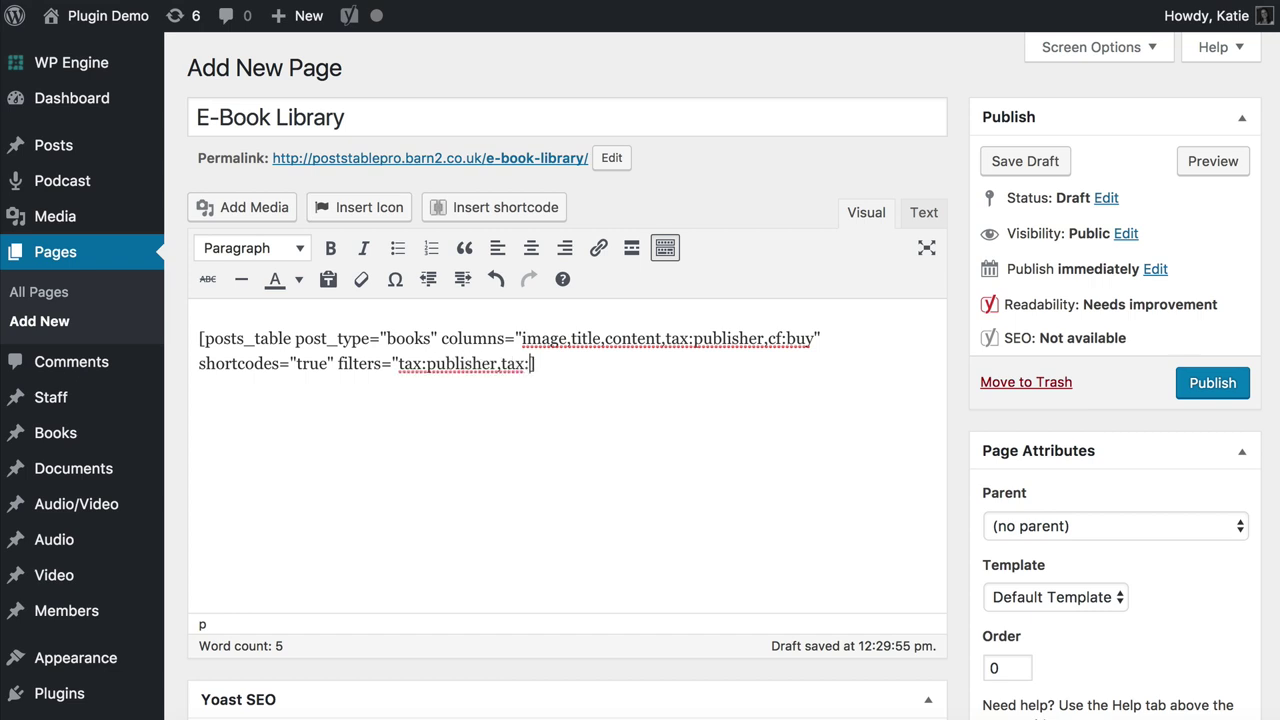
text(series)
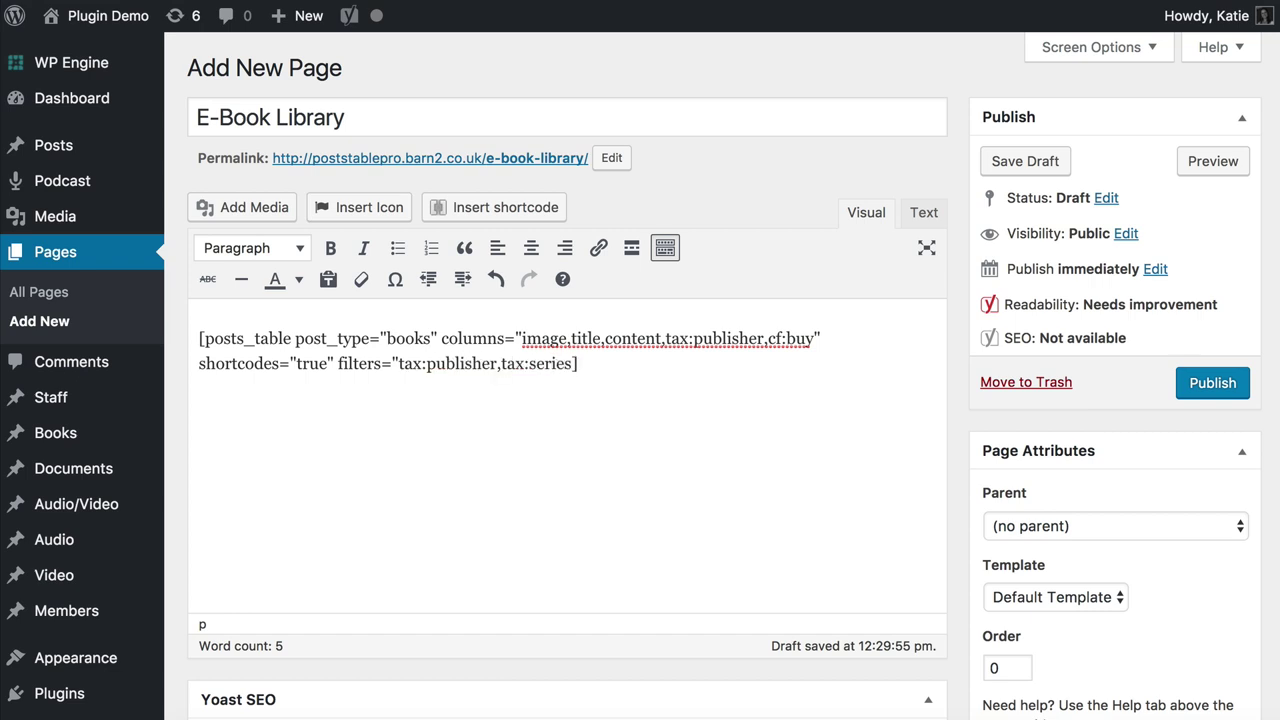
text(")
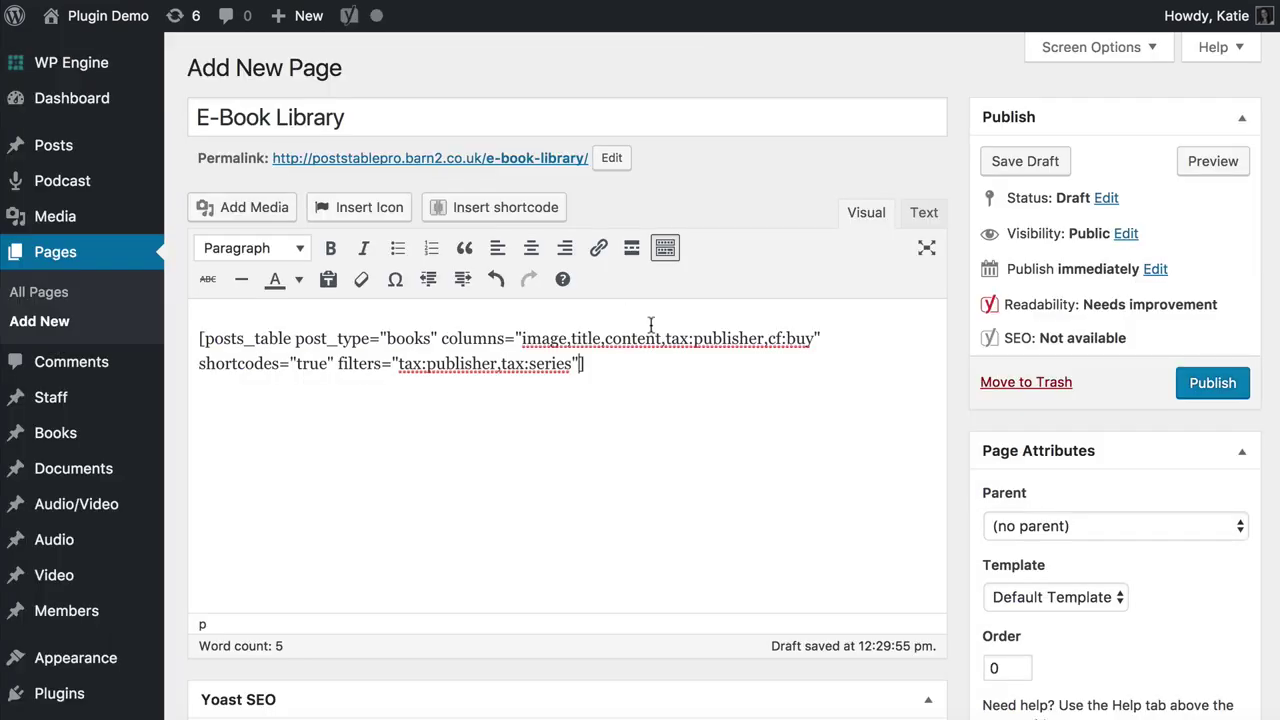
Add page_length="false" after the filters in the posts_table shortcode
text(poa)
key(BackSpace)
key(BackSpace)
text(age_length="false)
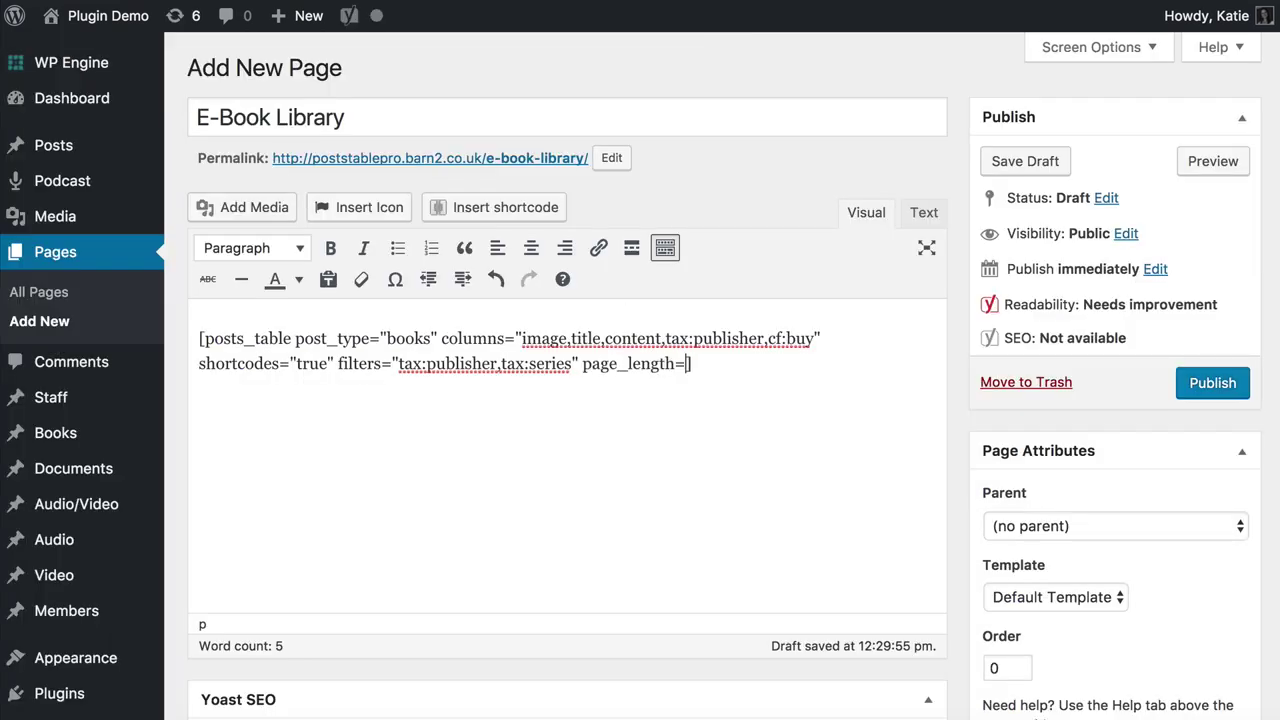
text(")
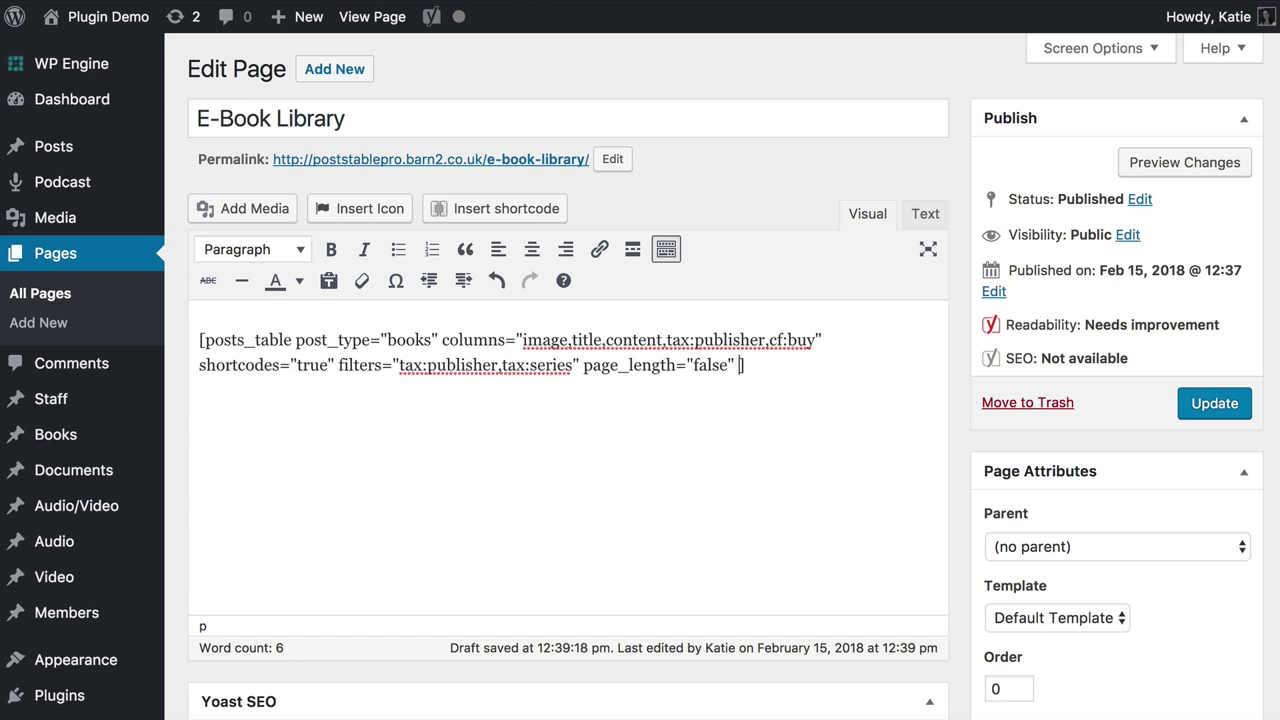
Add links="none" at the end of the posts_table shortcode
text(links="n)
text(one)
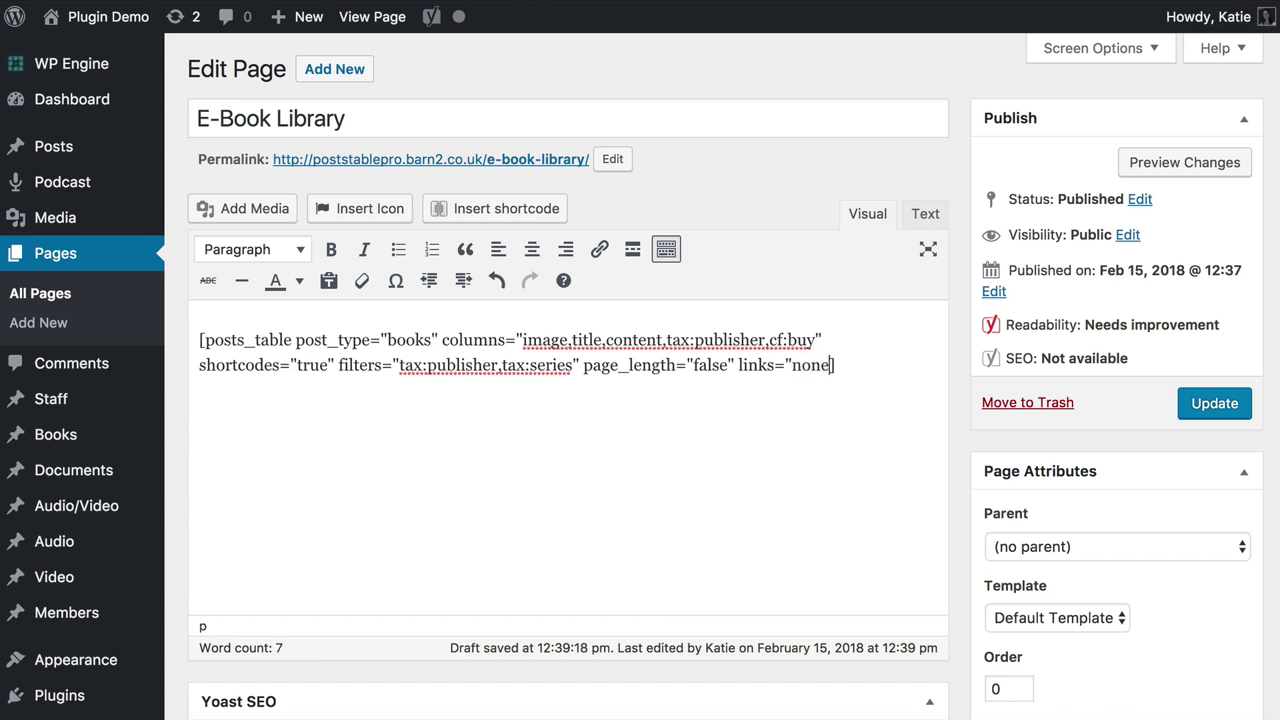
text("])
drag(792, 365, 832, 365)
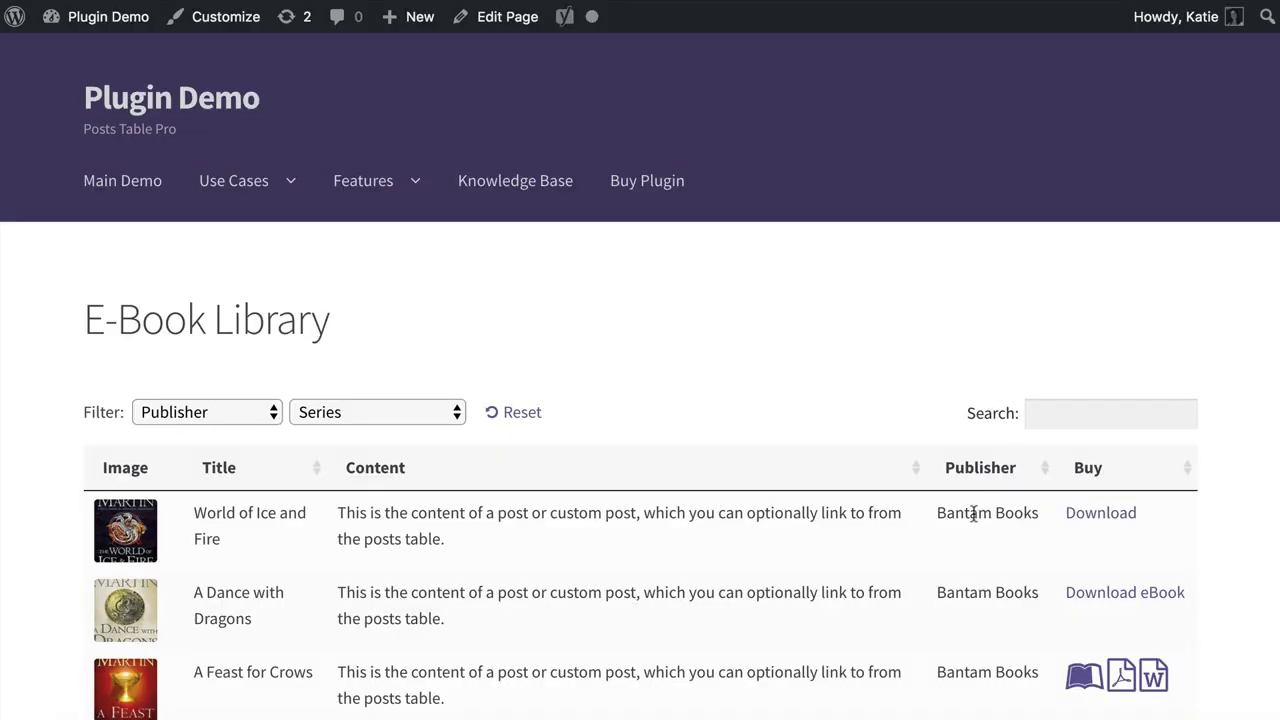
Check the page's book table for whether the publisher names are links
scroll(987, 571, down, 5)
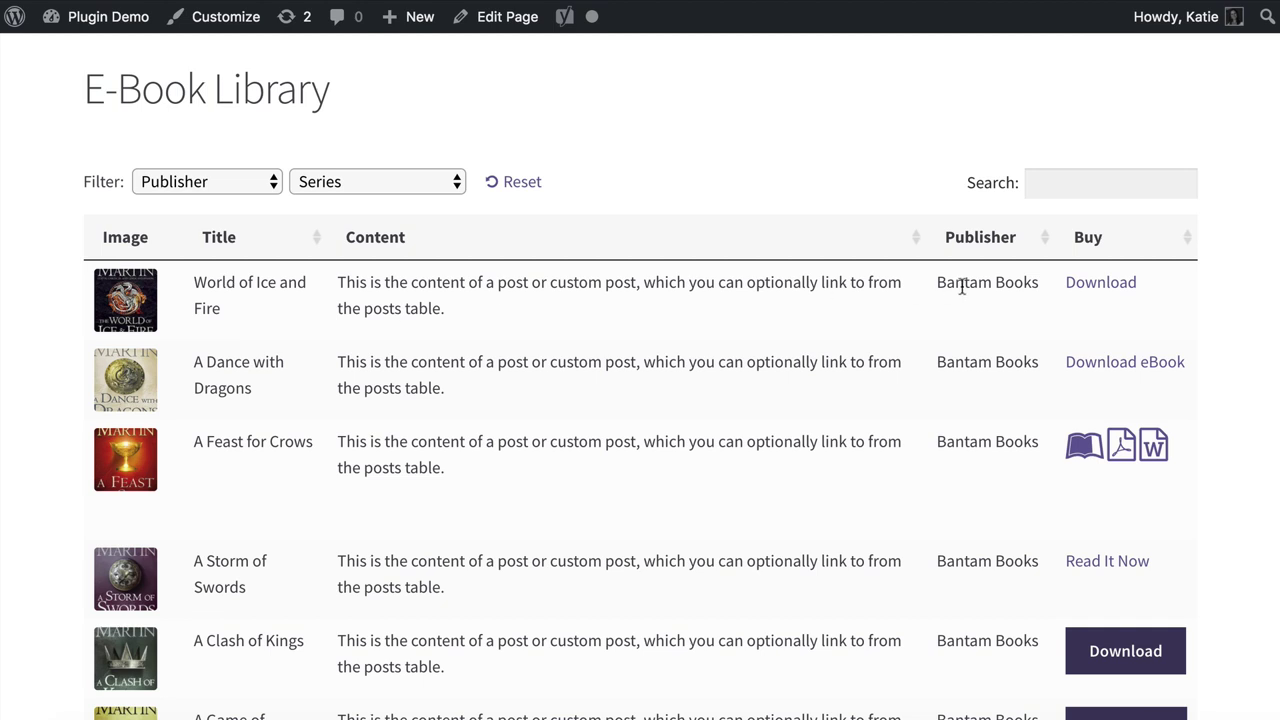
drag(935, 283, 1055, 290)
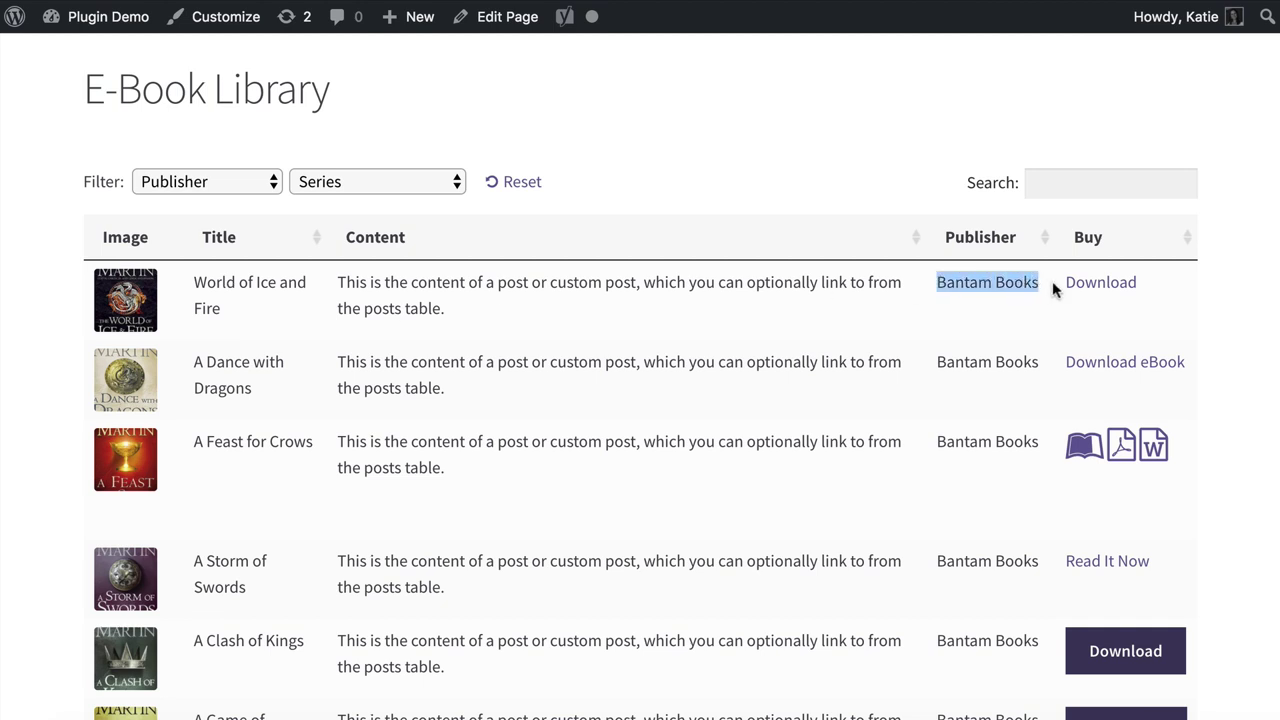
click(967, 280)
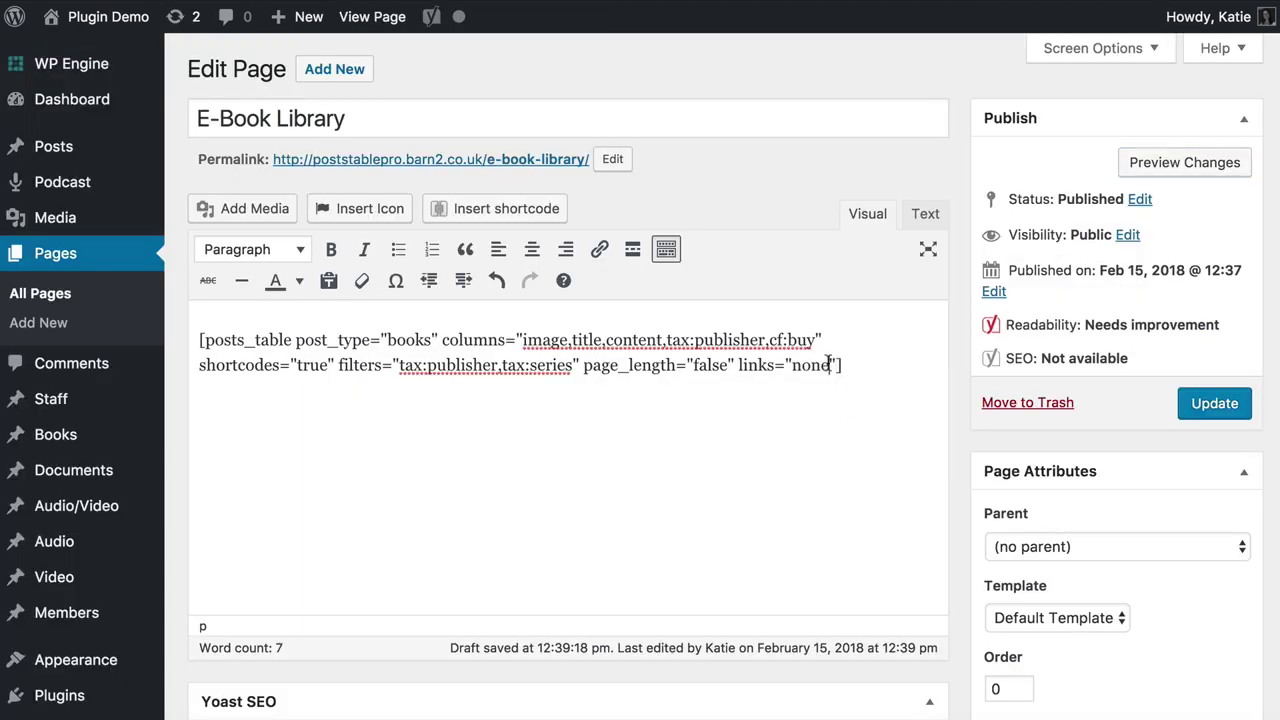
Change the shortcode's links value to "terms" and add image_size="60x97" at its end
drag(838, 365, 793, 365)
text(terms)
click(852, 367)
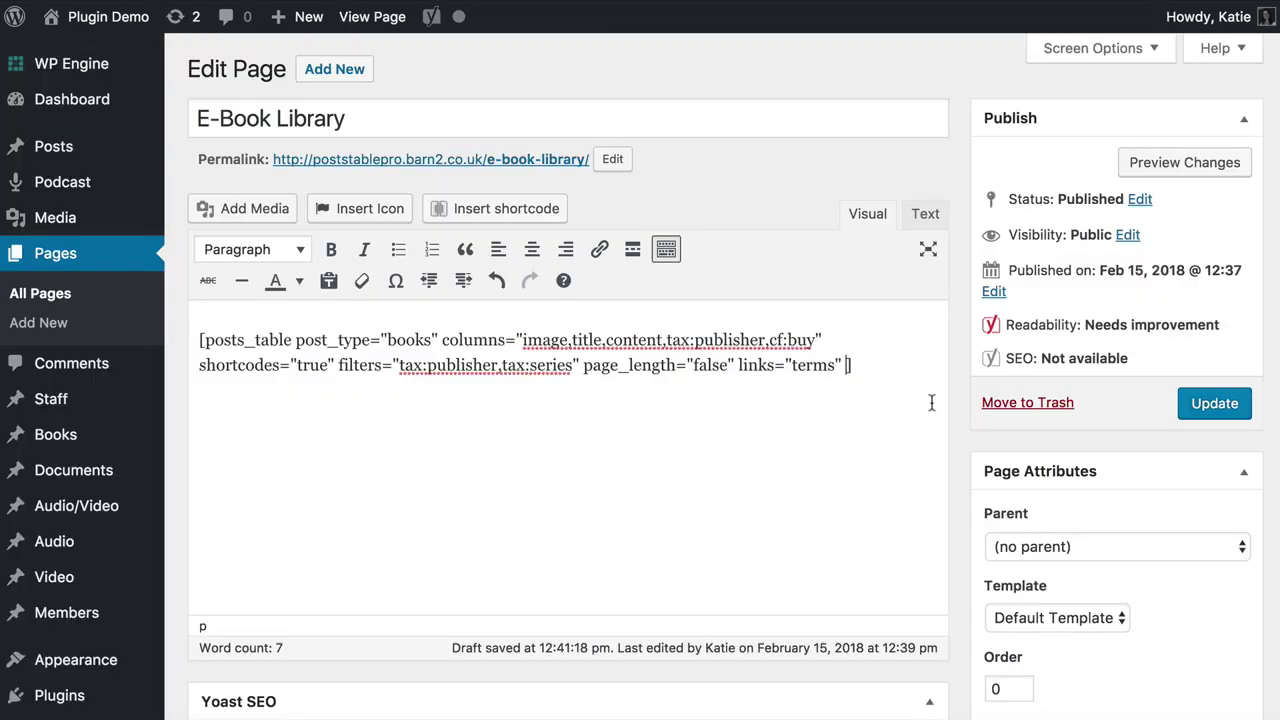
text(image_size)
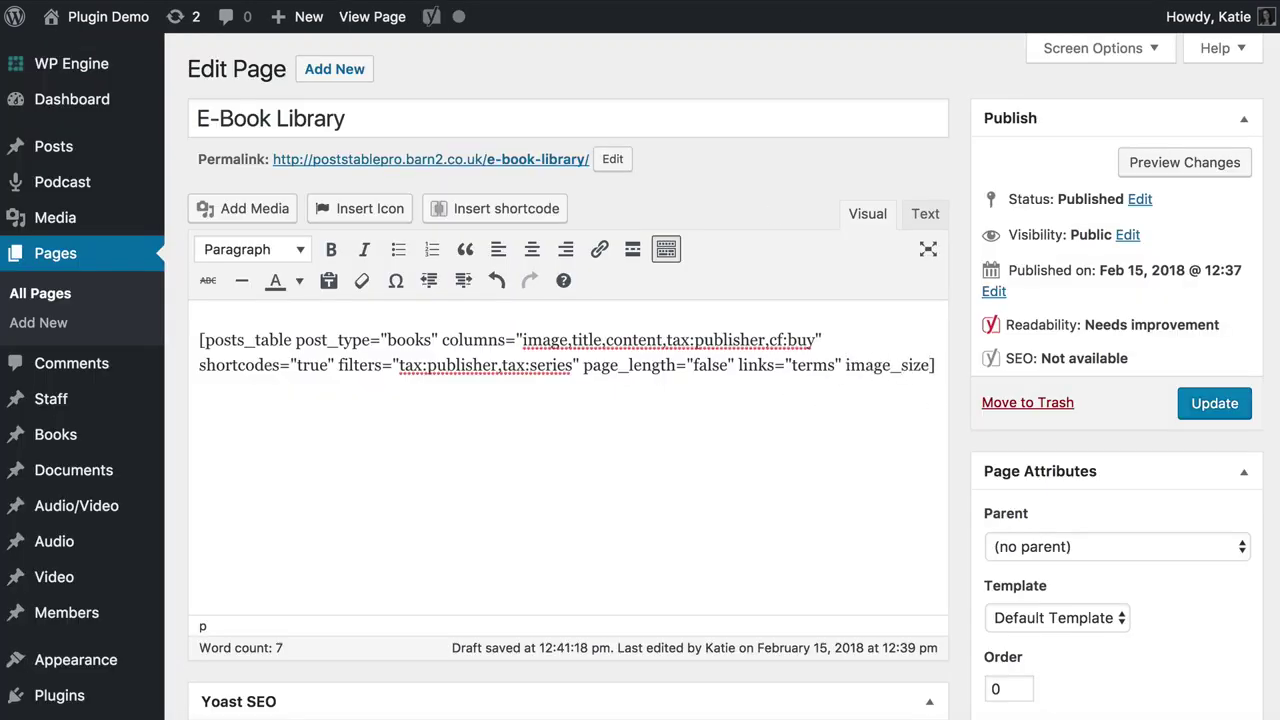
text(=")
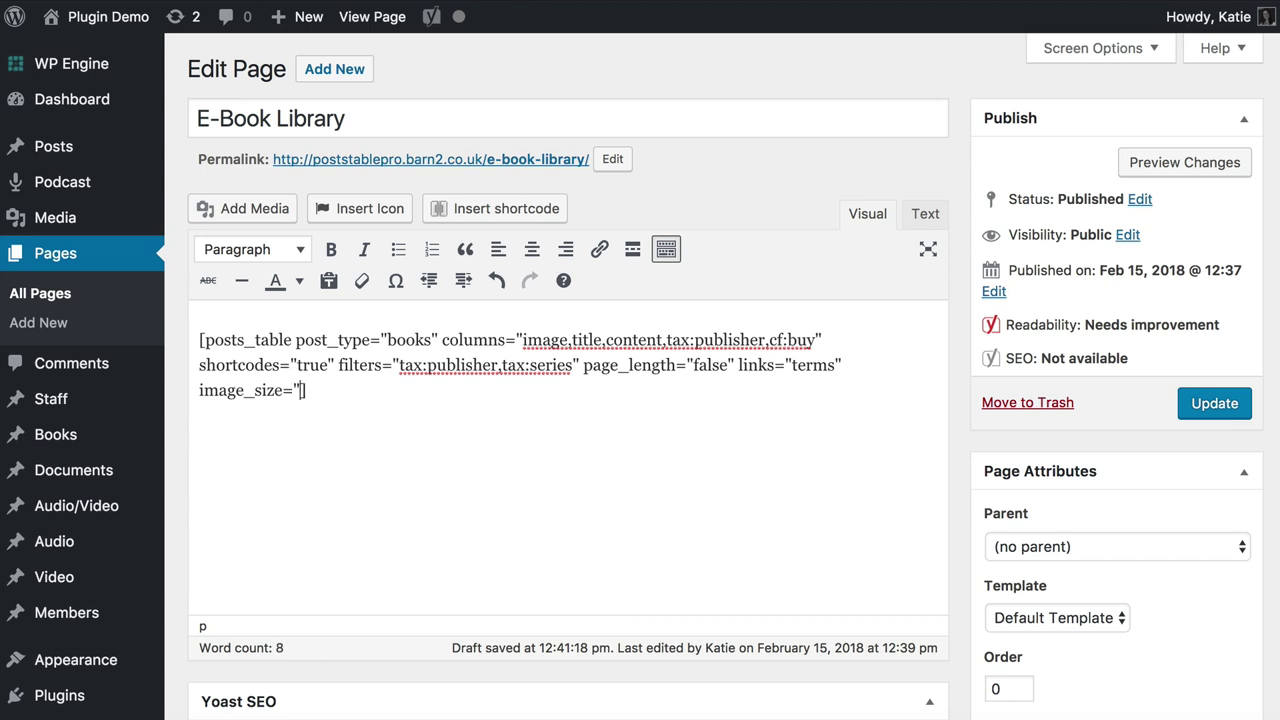
text(60x97")
Preview the page changes and sort the book table by Publisher, descending and back to ascending
click(1140, 166)
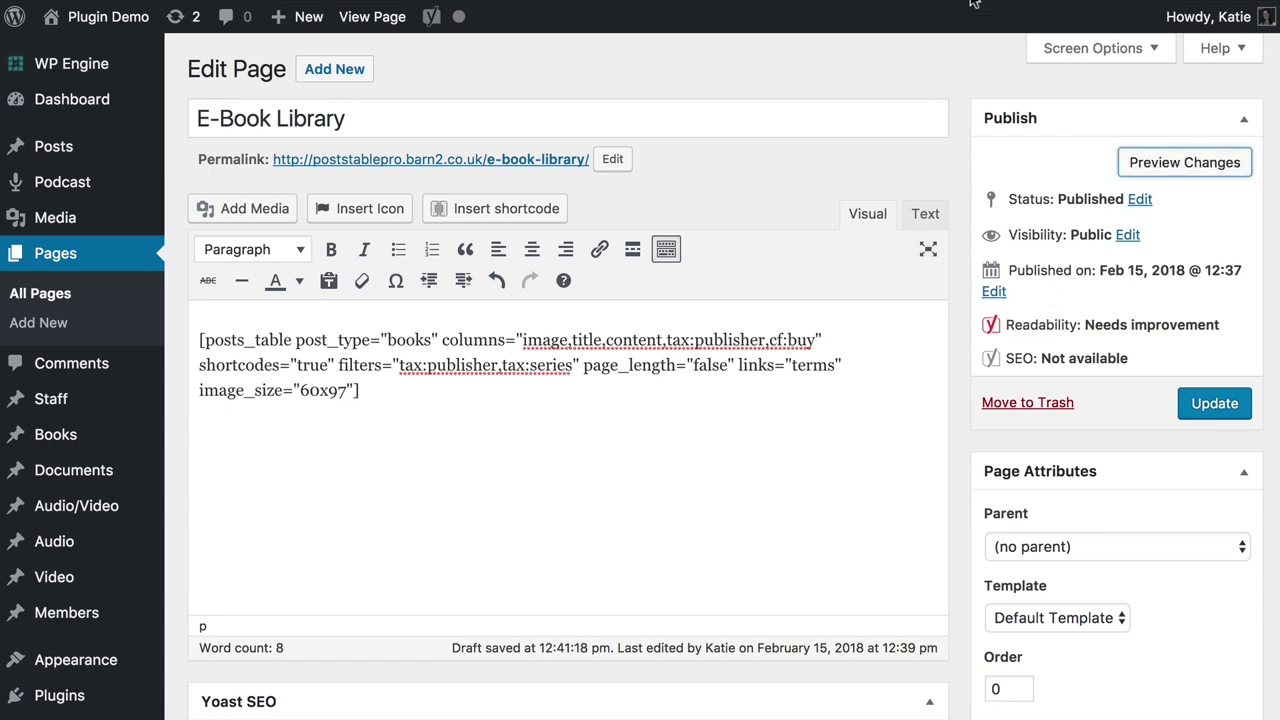
scroll(922, 460, down, 5)
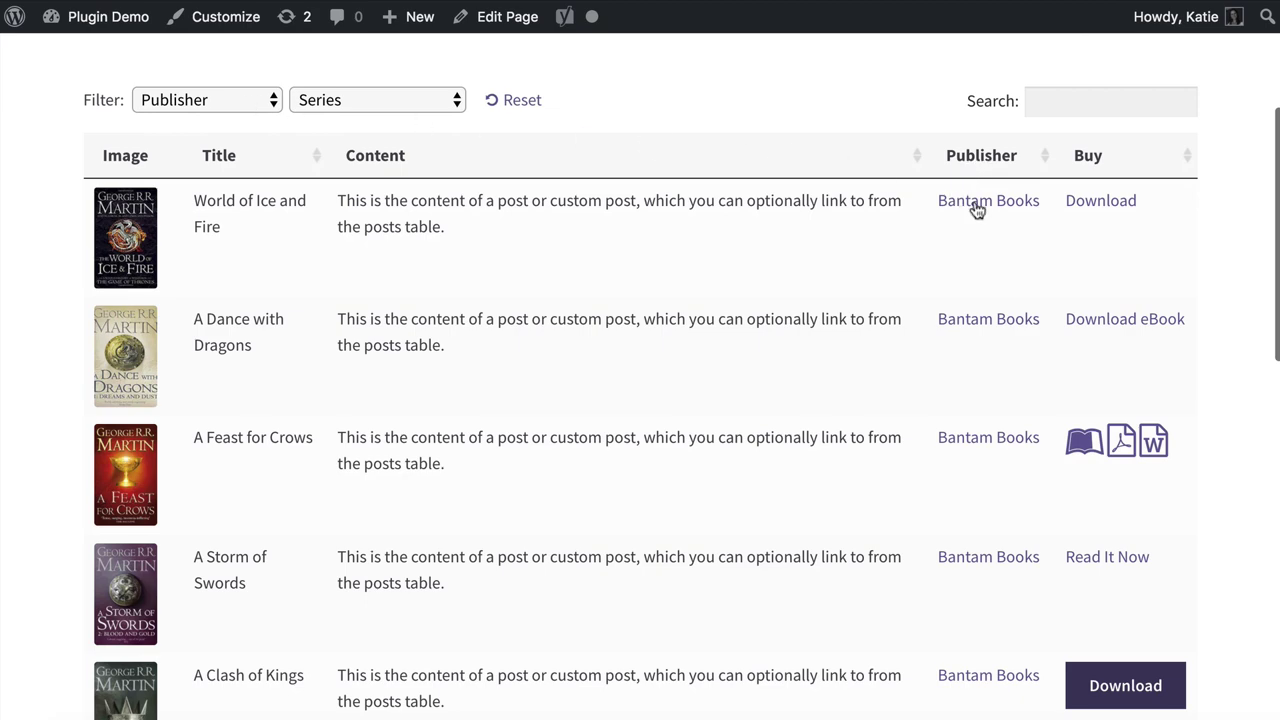
click(975, 160)
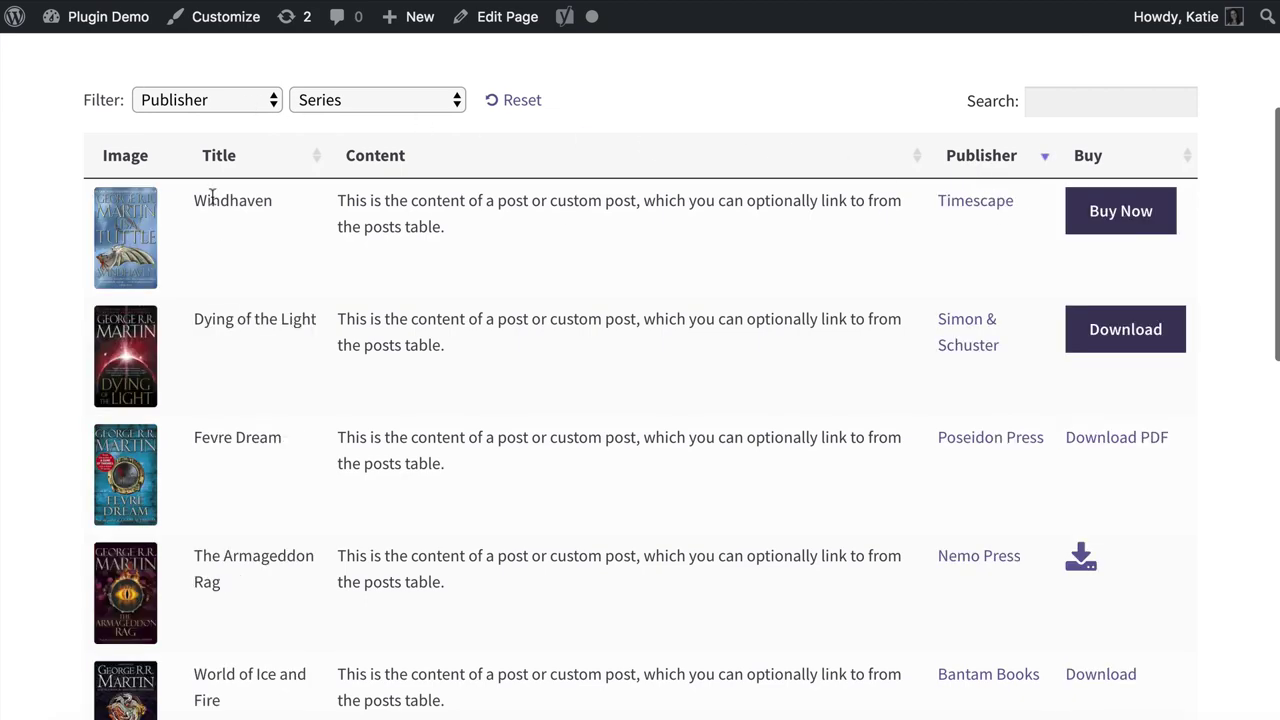
click(982, 157)
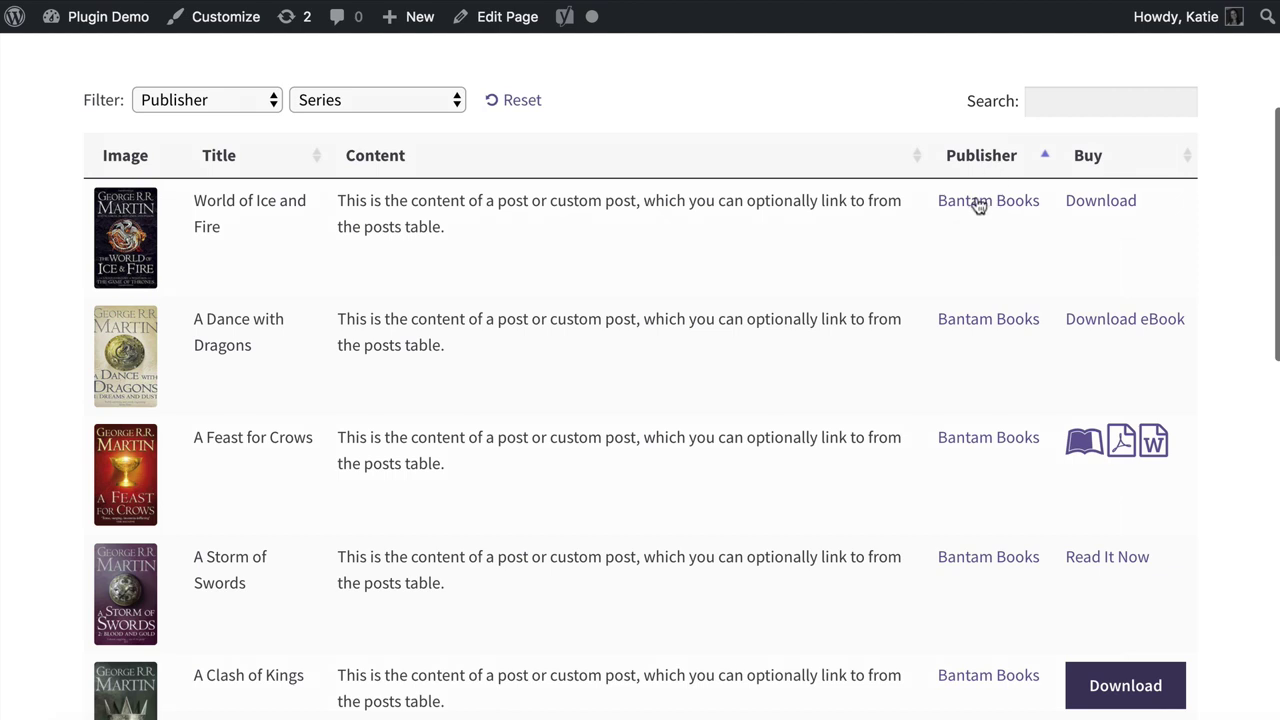
Filter the book table to Bantam Books through the publisher link in a book's row and look through the filtered list
click(976, 206)
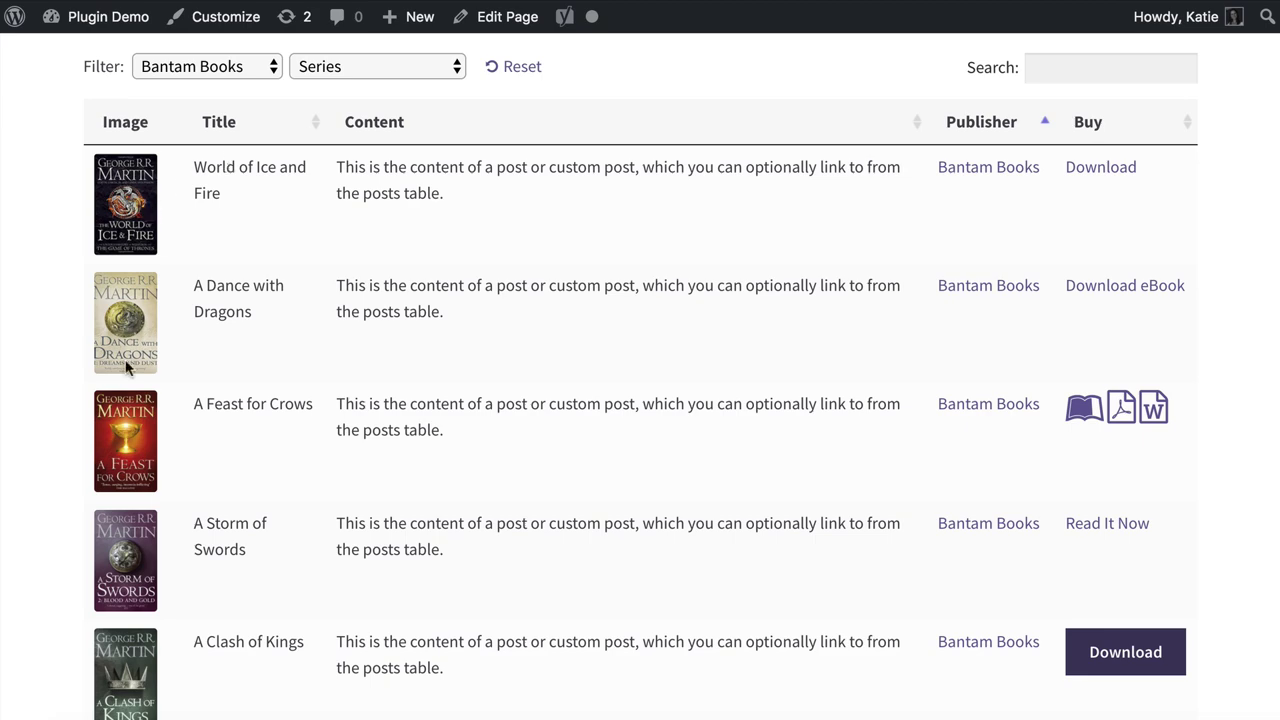
scroll(125, 450, down, 3)
scroll(127, 450, down, 3)
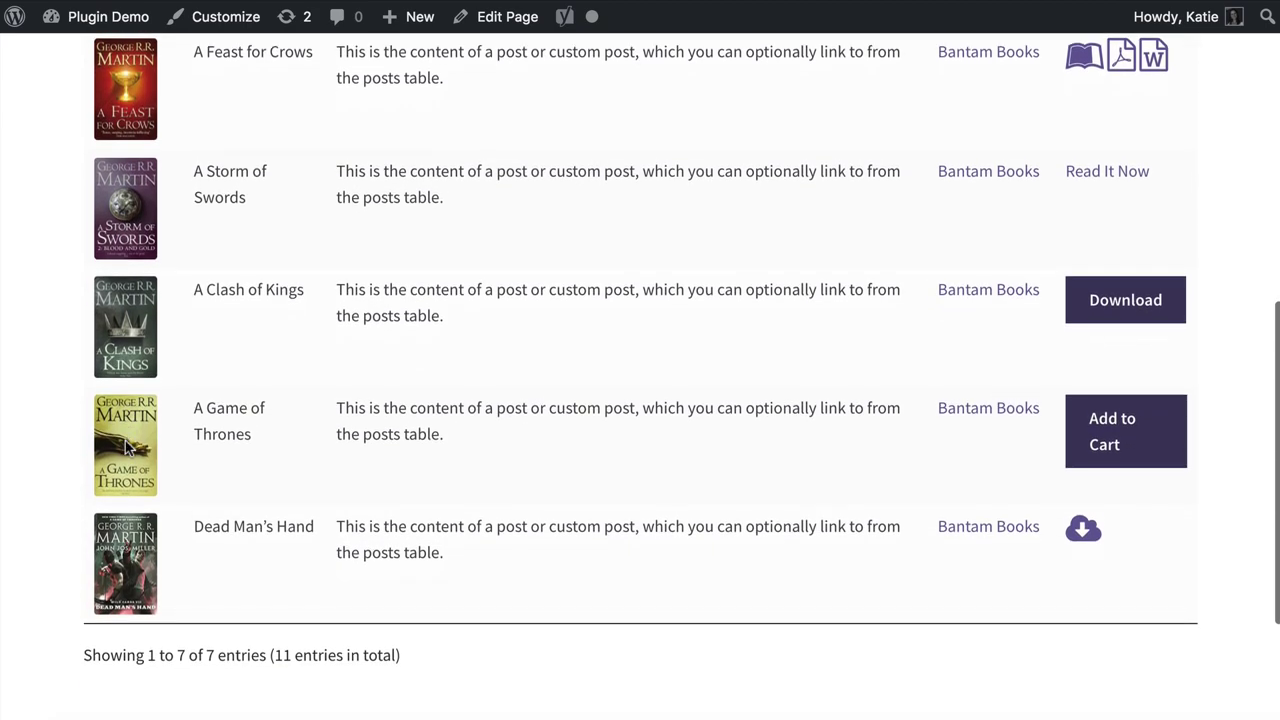
scroll(127, 440, up, 8)
scroll(127, 422, down, 2)
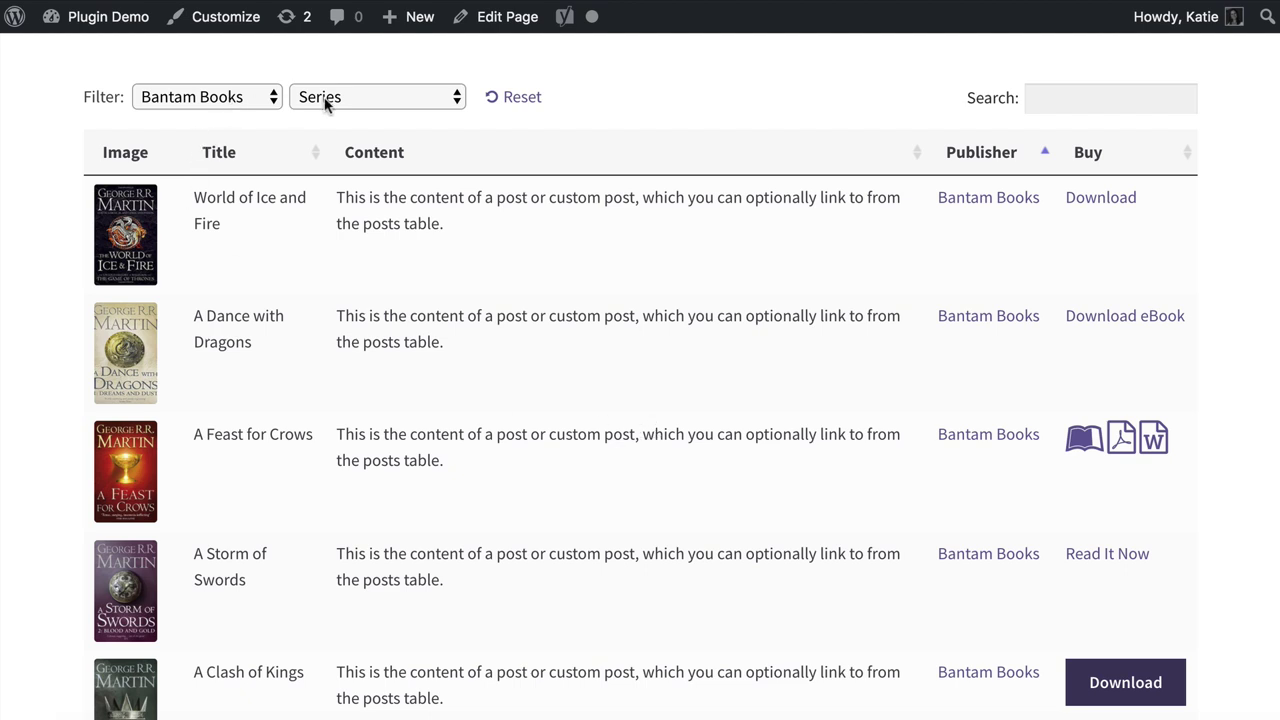
Search the filtered book table for "crows", and reset the table's search and filters
click(1075, 103)
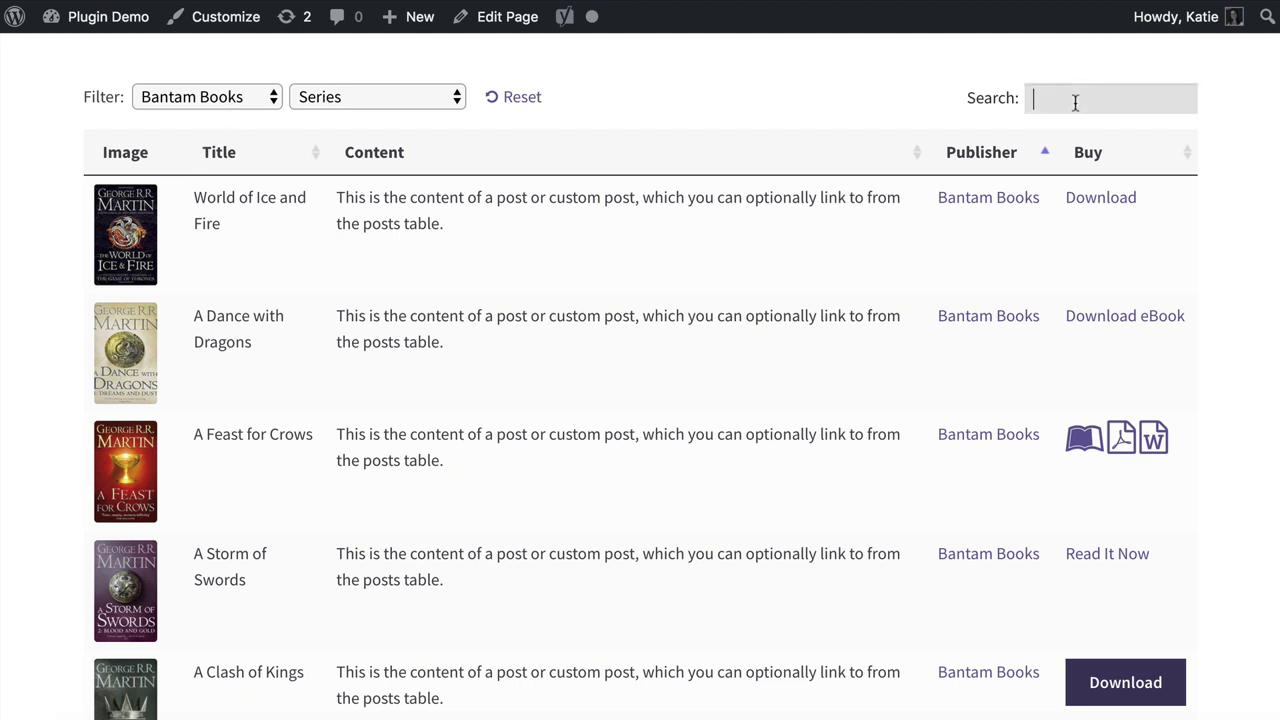
text(crows)
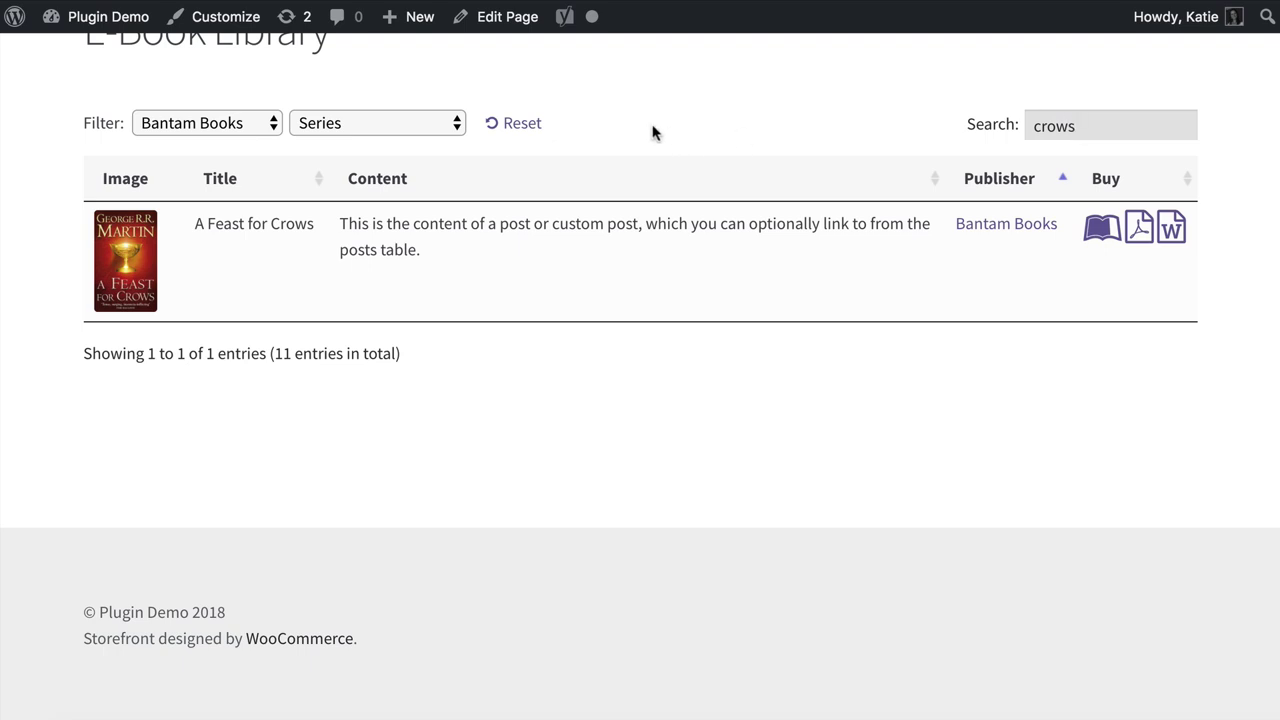
click(530, 123)
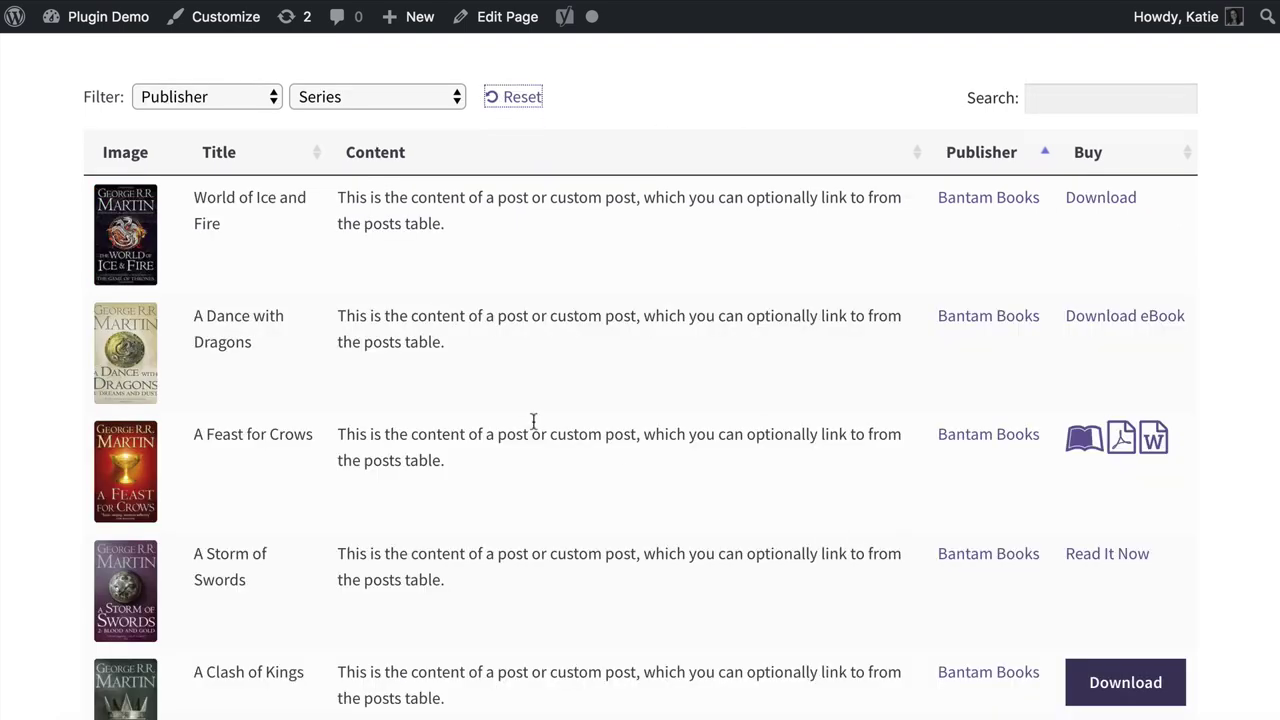